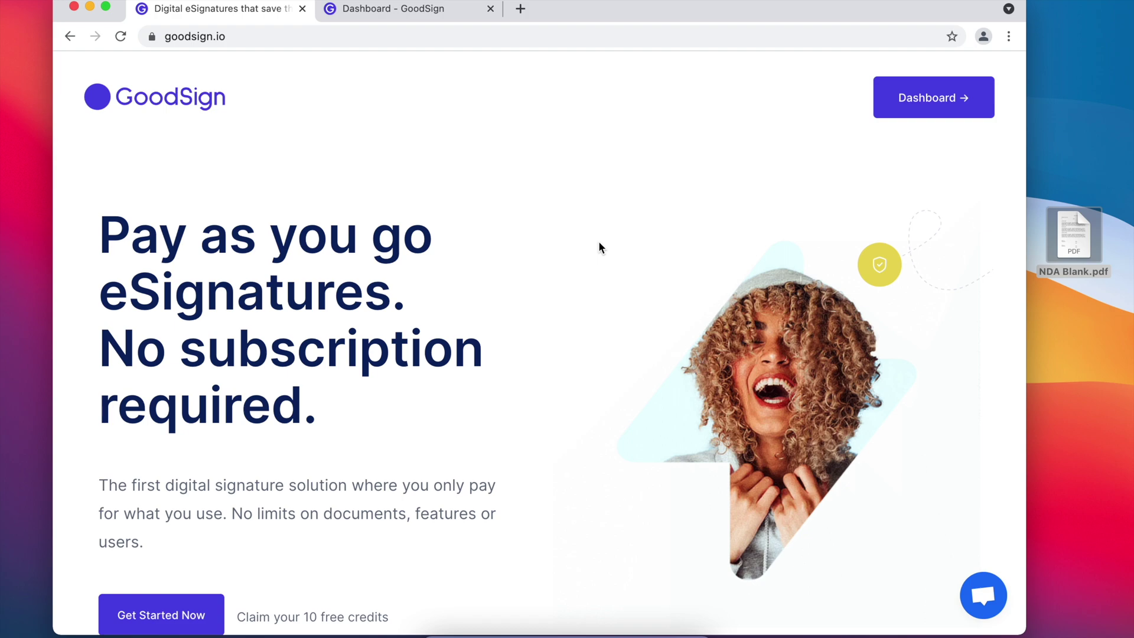
Open the GoodSign API documentation and read the Overview, Authentication and Open in Postman sections.
scroll(599, 242, "down", 20)
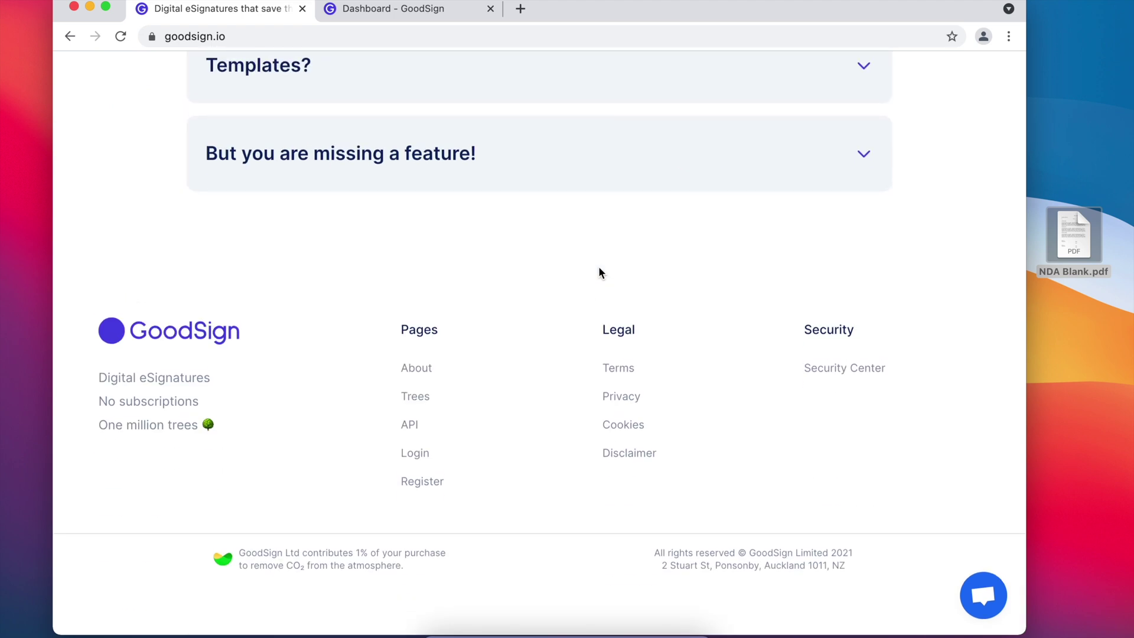
left_click(417, 431)
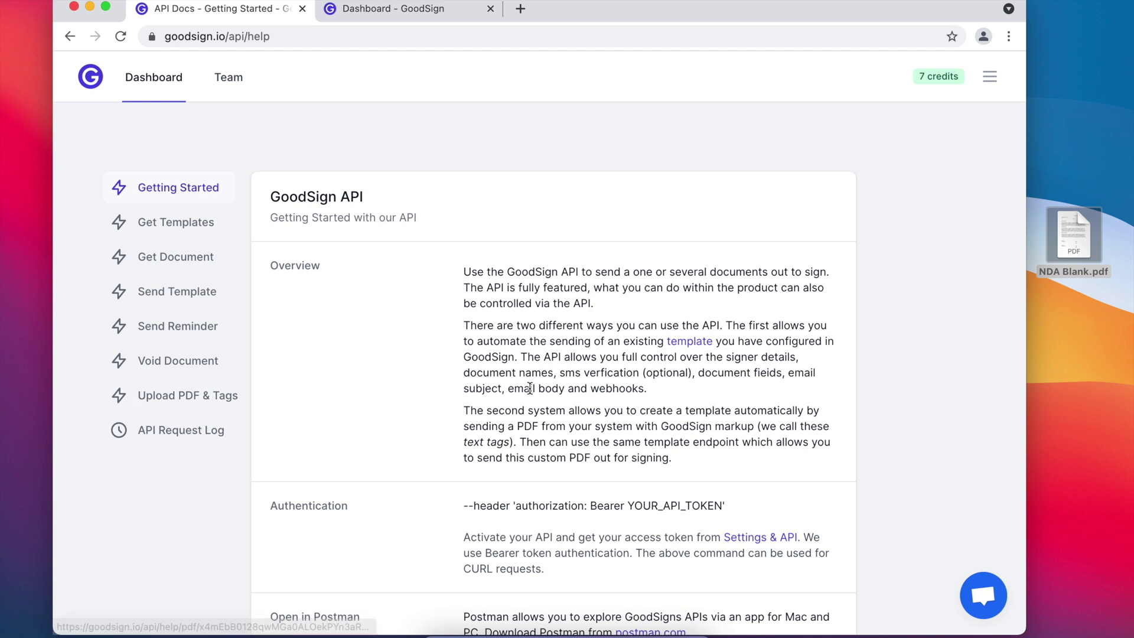
scroll(528, 387, "down", 3)
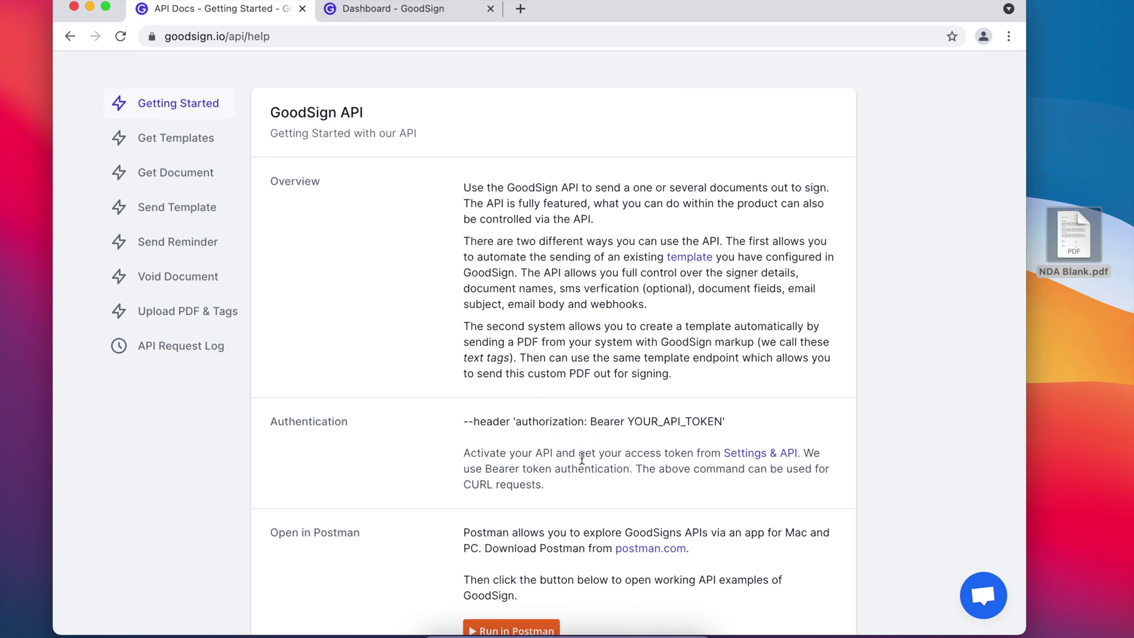
scroll(554, 469, "down", 3)
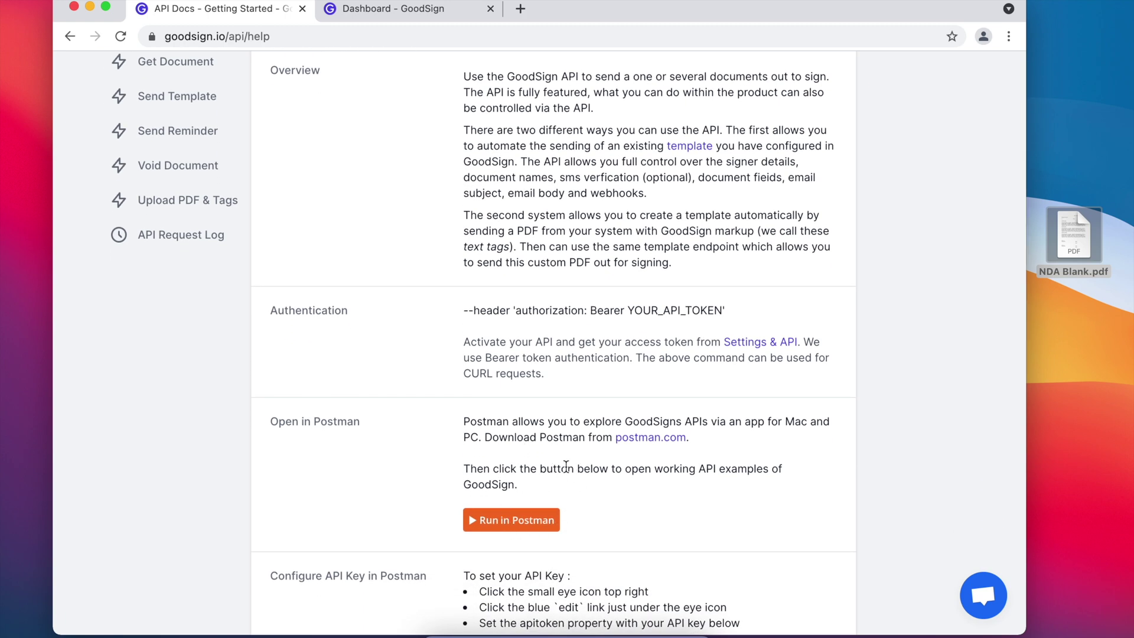
scroll(566, 467, "down", 1)
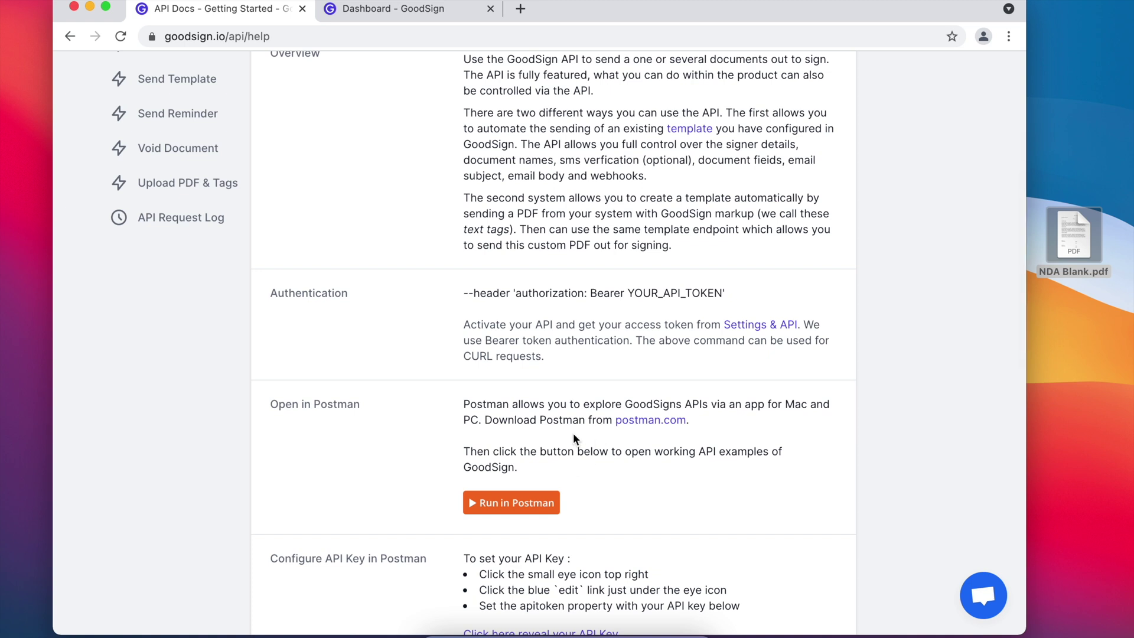
scroll(573, 434, "down", 1)
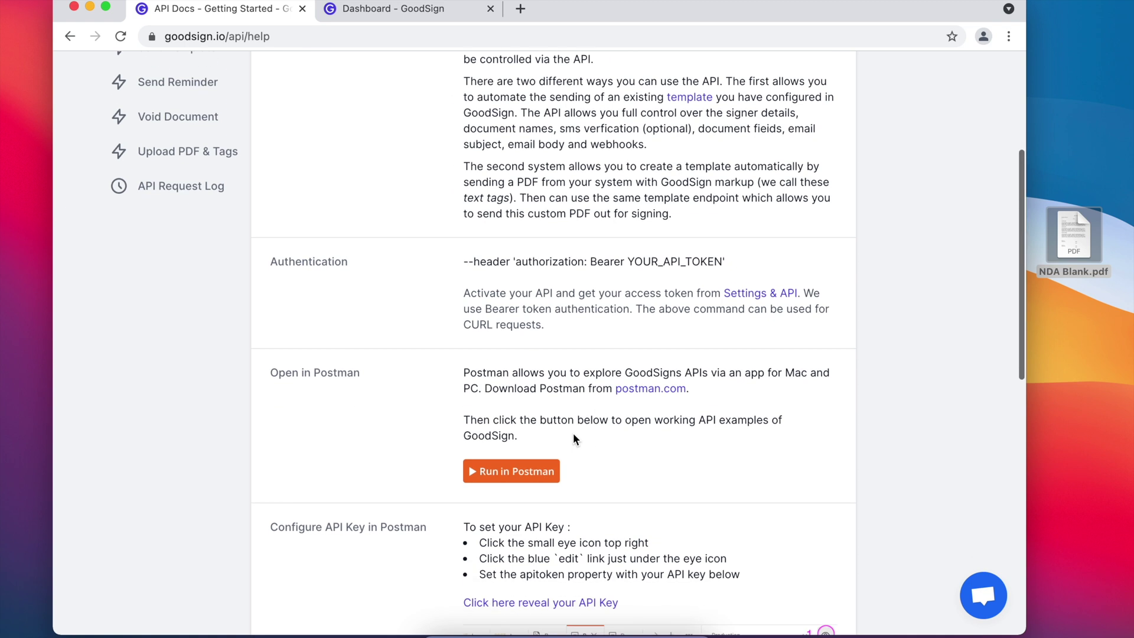
Open the quick start guide v1.0 from the Upload PDF & Tags documentation.
scroll(572, 433, "up", 1)
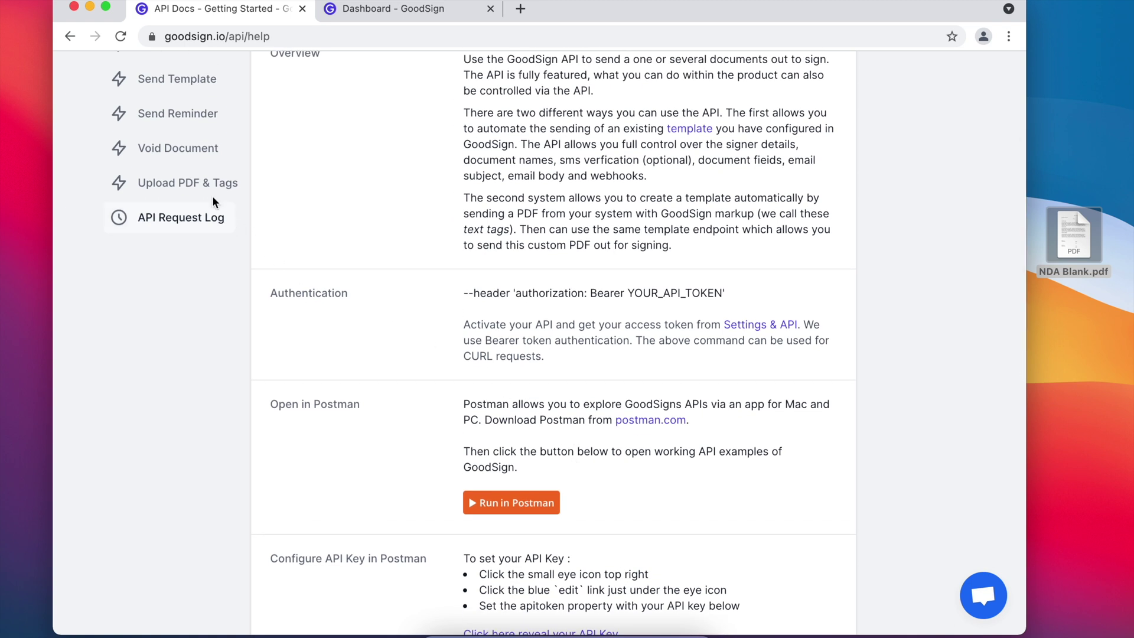
left_click(195, 183)
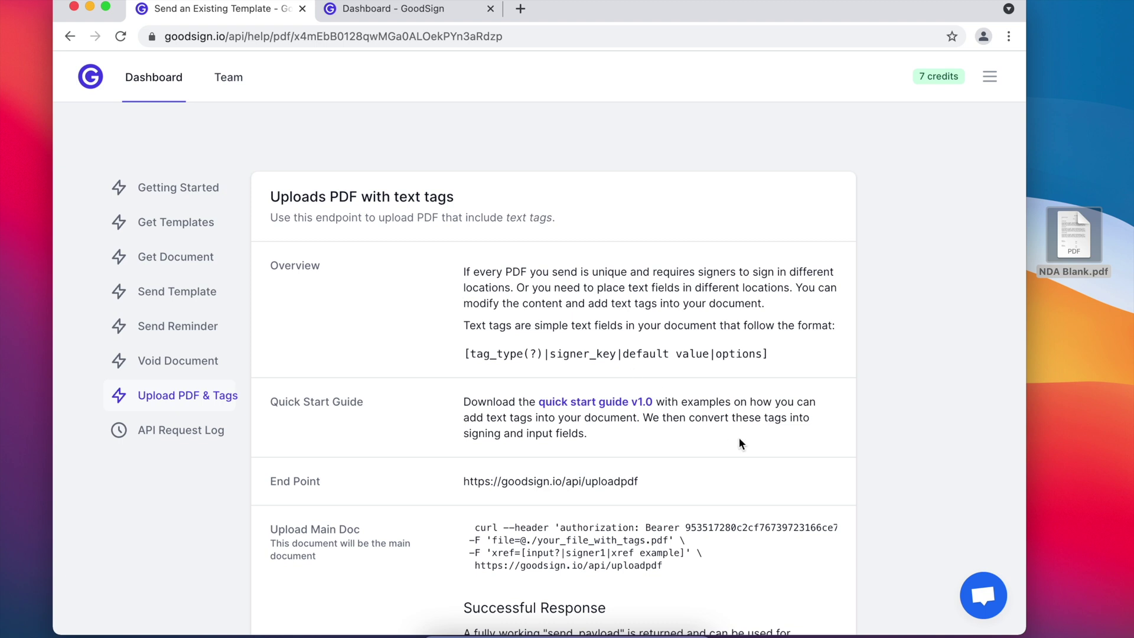
left_click(639, 407)
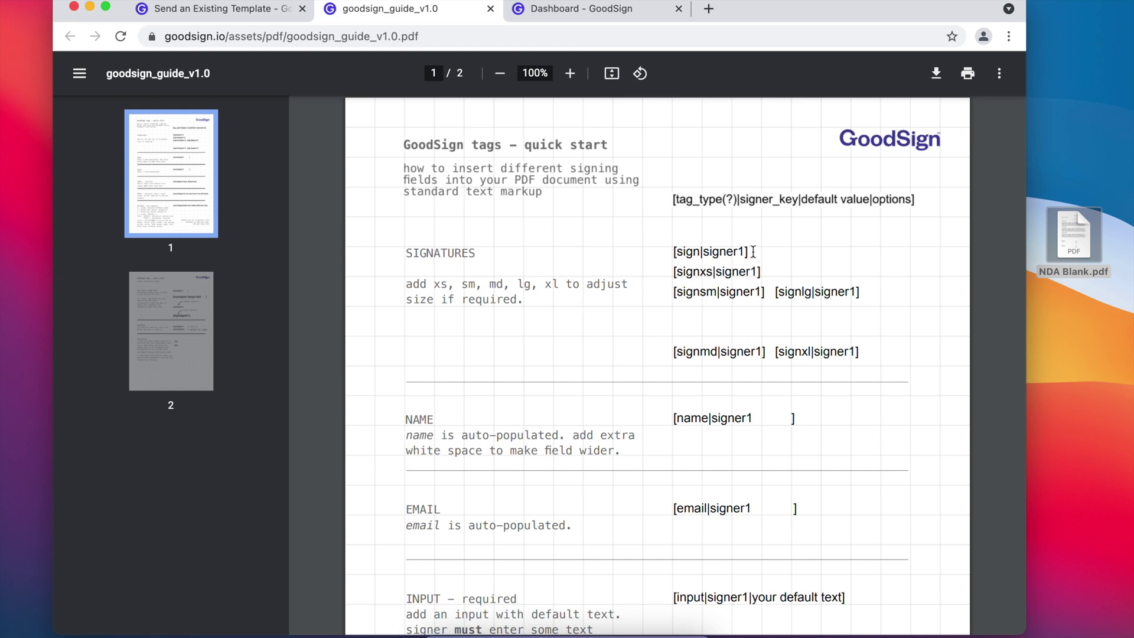
Examine the signature tags, their size variants and the name tag in the quick start guide.
double_click(695, 253)
left_click(726, 253)
scroll(742, 253, "down", 1)
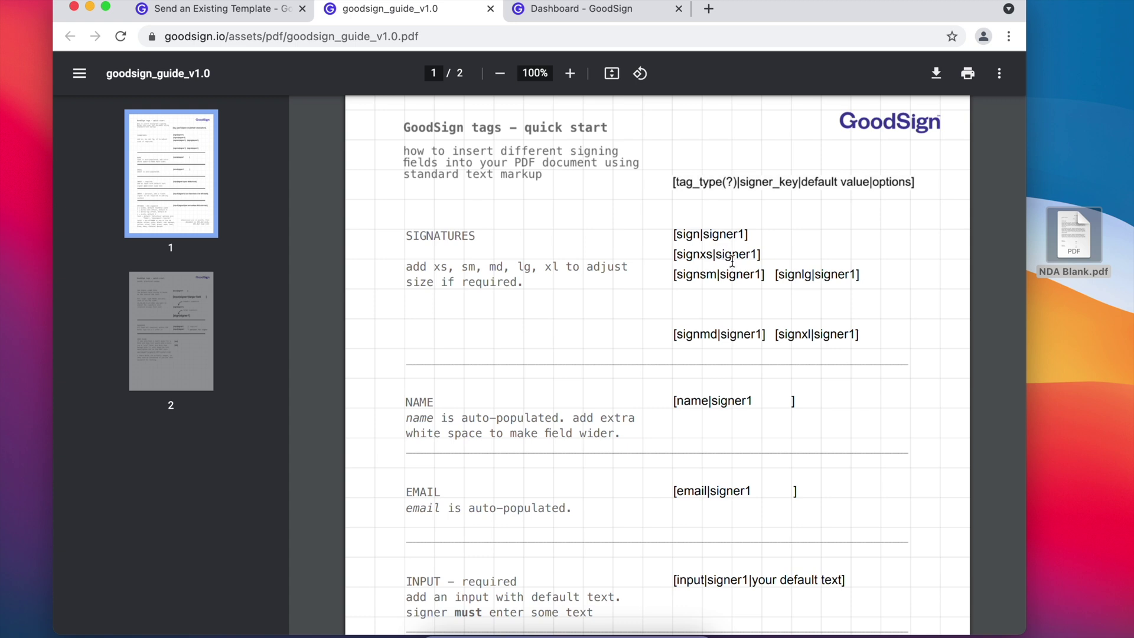
scroll(734, 313, "down", 3)
scroll(734, 313, "down", 2)
left_click(696, 271)
double_click(697, 272)
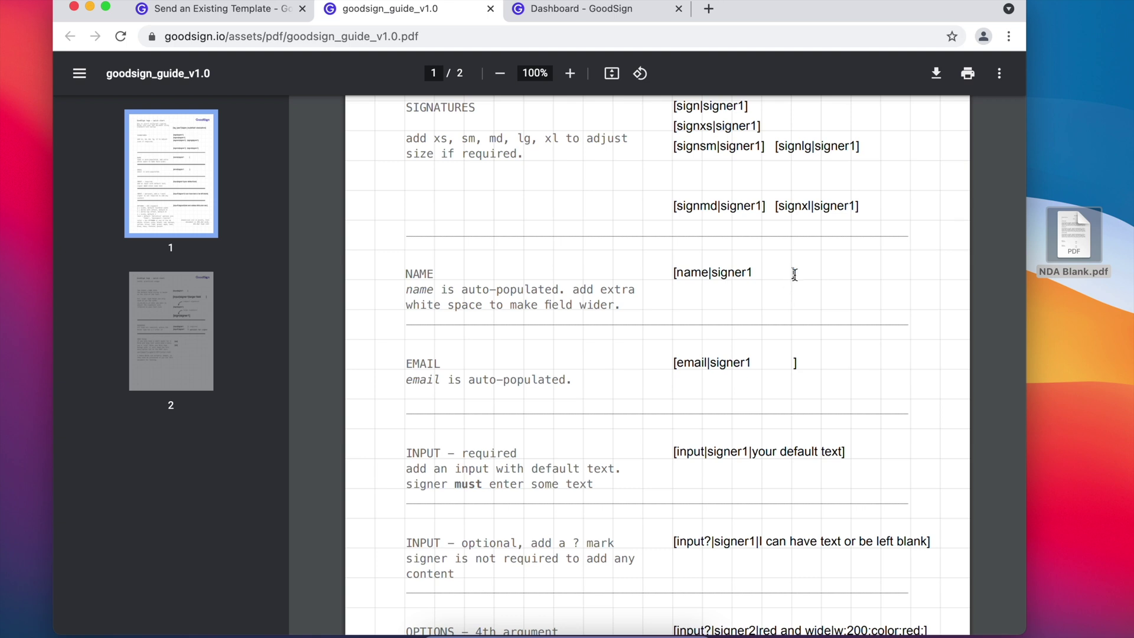
Review the guide's email tag and the syntax of the required and optional input tags.
scroll(742, 293, "down", 1)
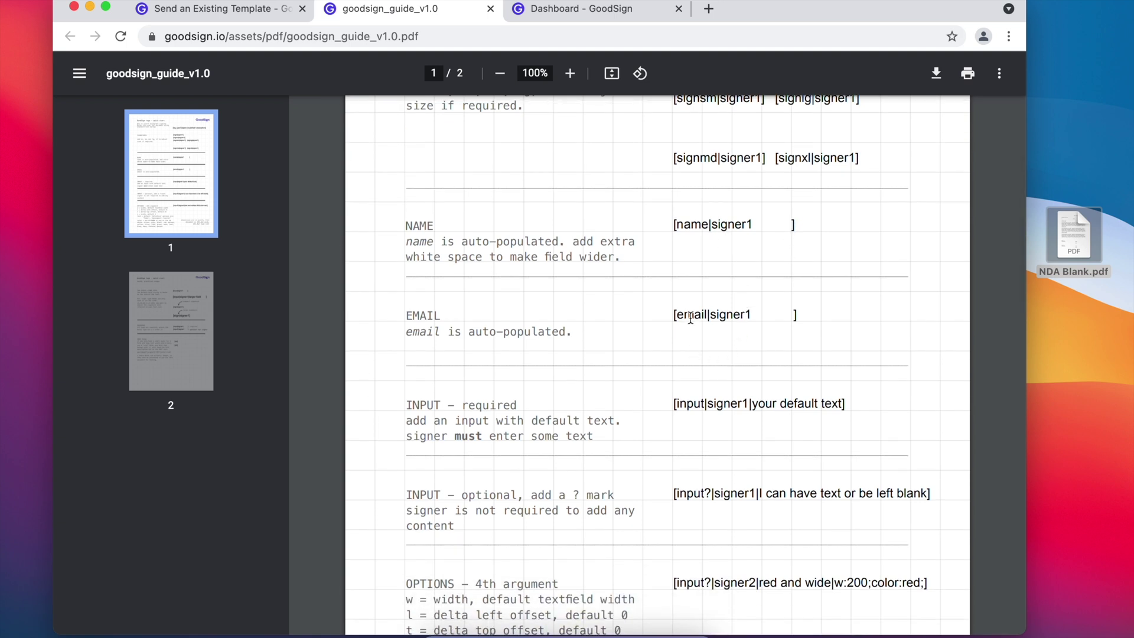
scroll(690, 318, "down", 2)
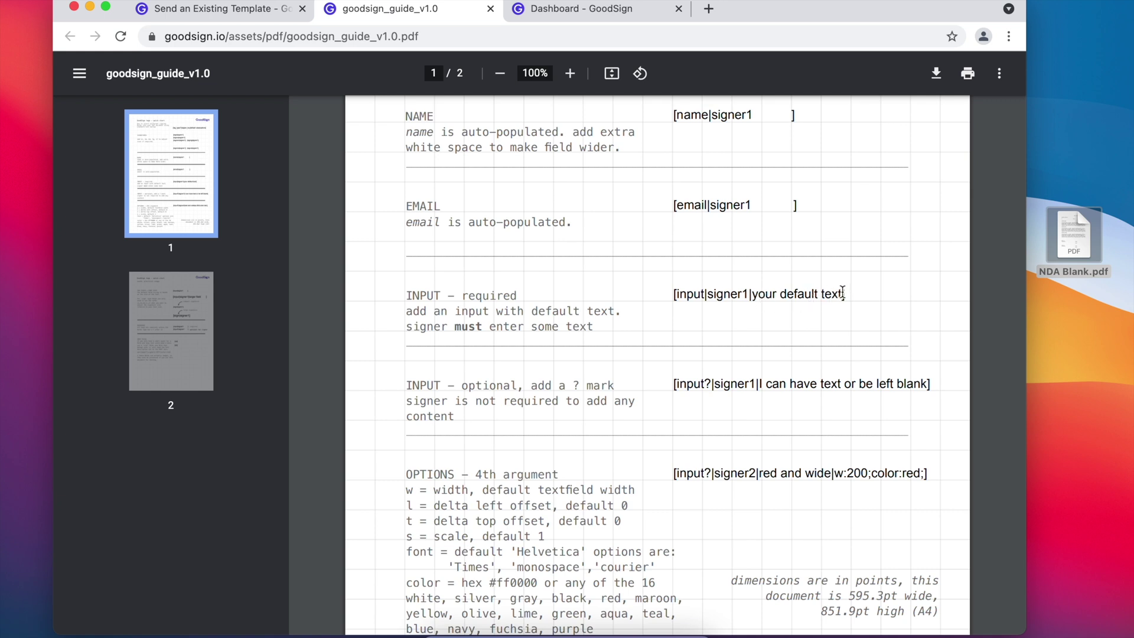
scroll(842, 294, "down", 2)
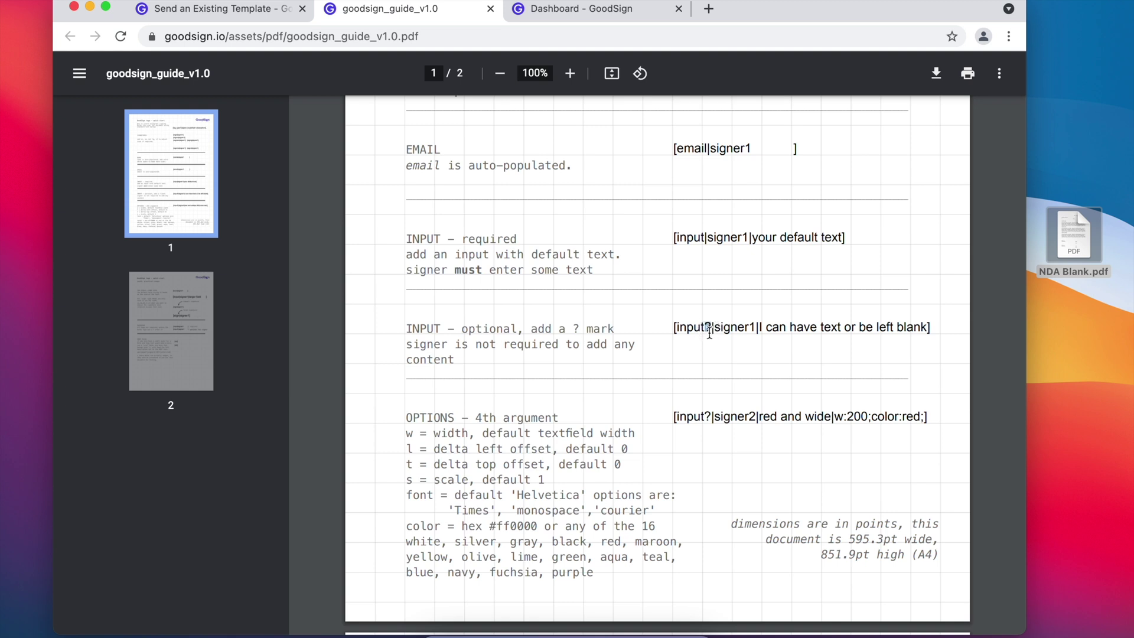
left_click(726, 370)
scroll(820, 331, "down", 2)
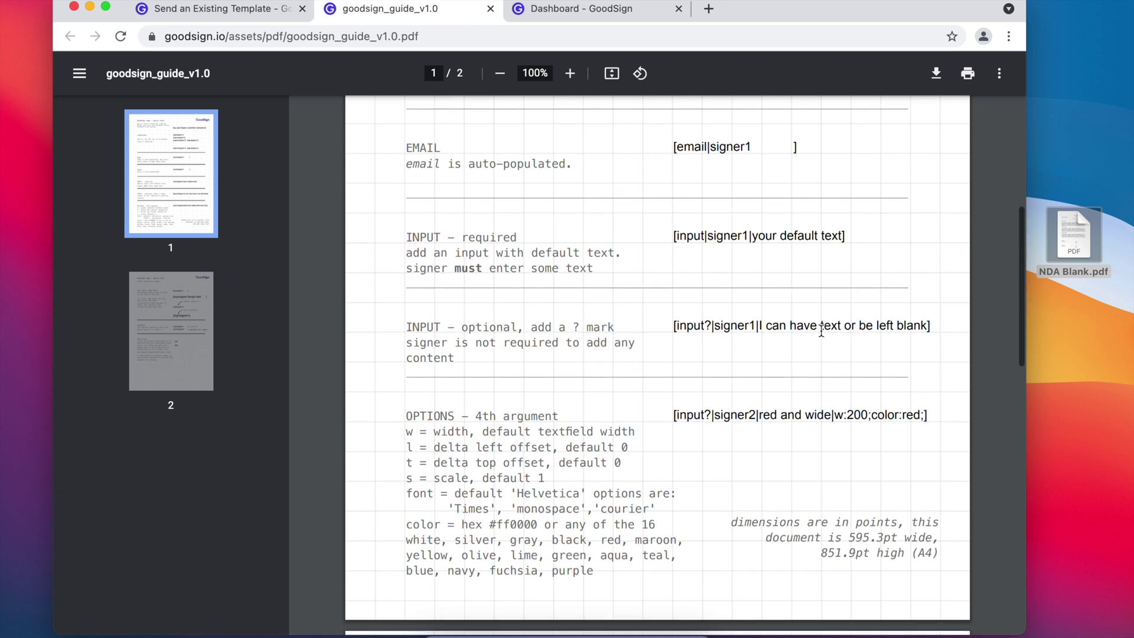
scroll(821, 330, "down", 1)
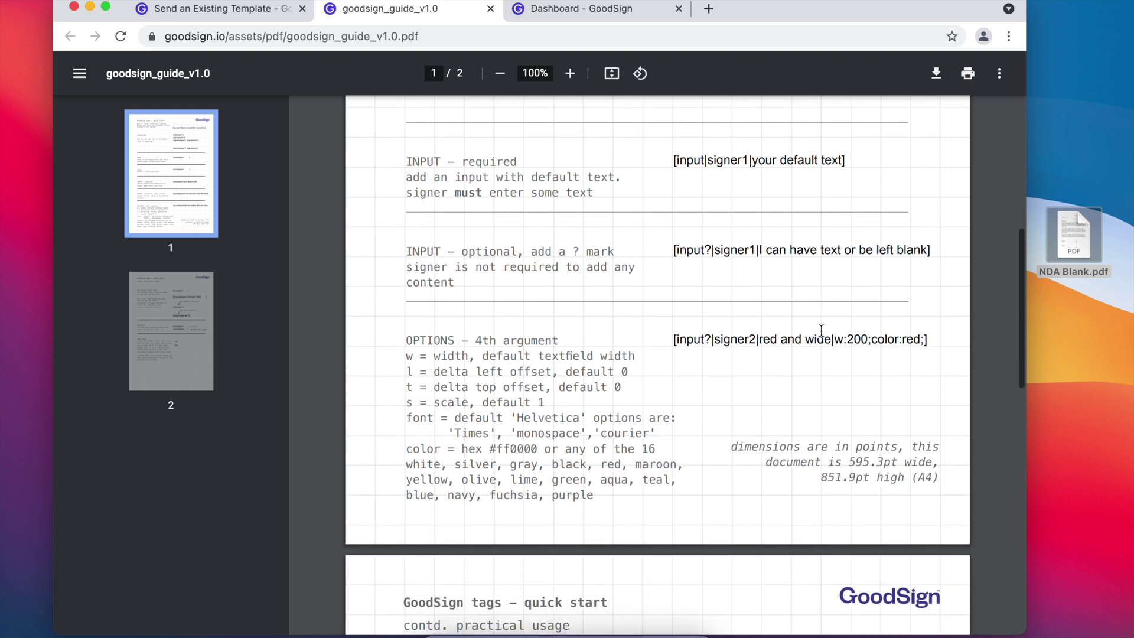
scroll(767, 390, "up", 3)
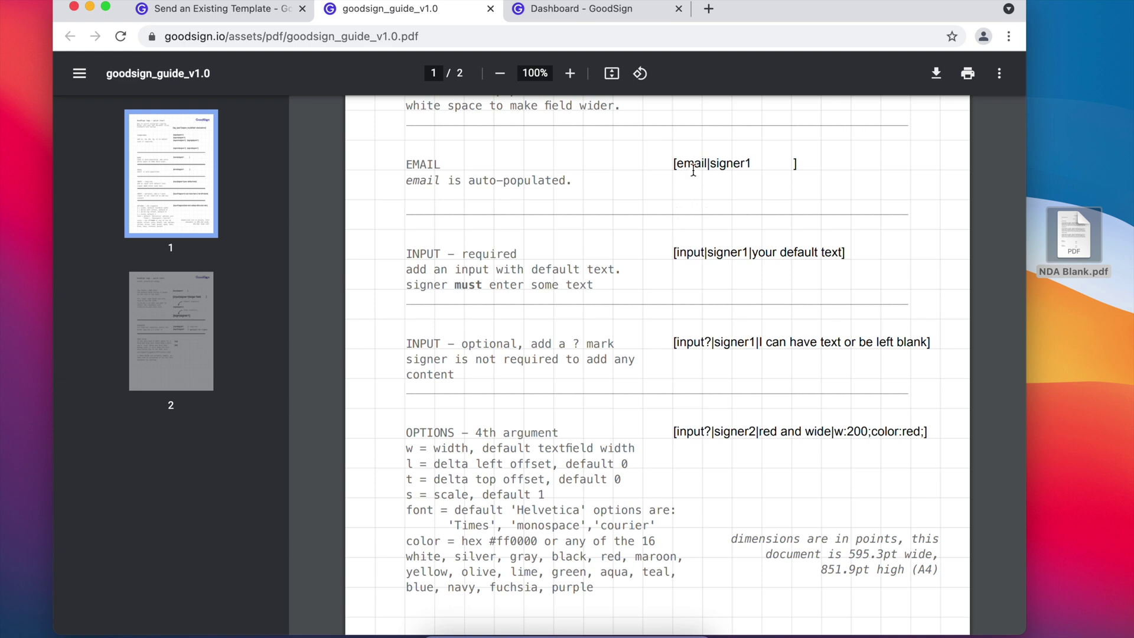
Read the tag options and the second page's notes on font size, required tags and XREF fields.
scroll(692, 311, "down", 4)
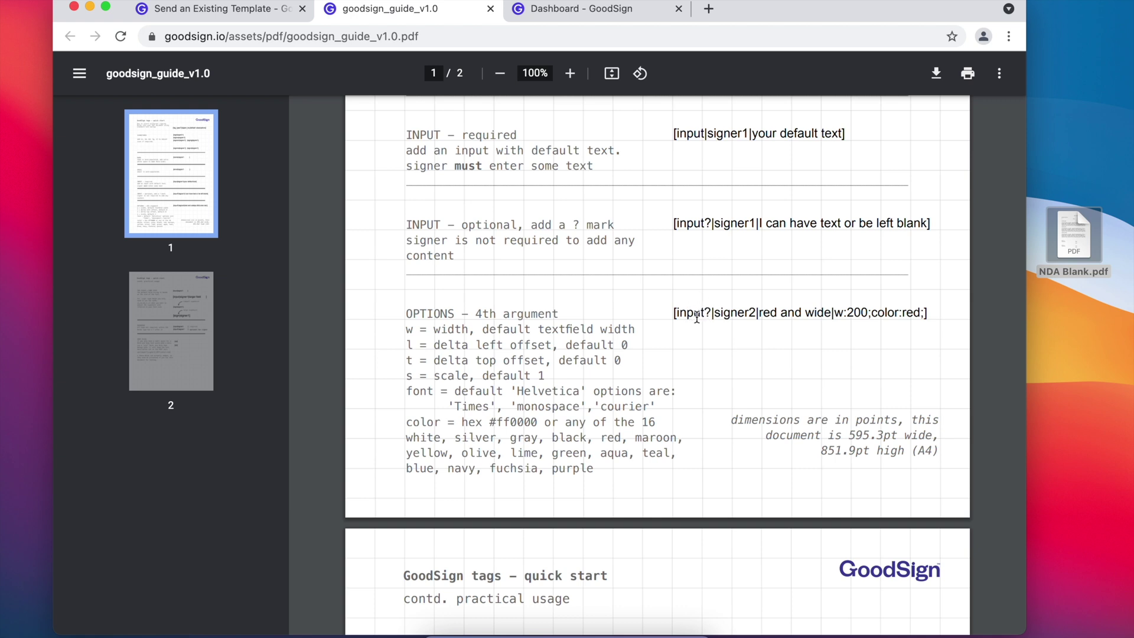
scroll(697, 317, "down", 1)
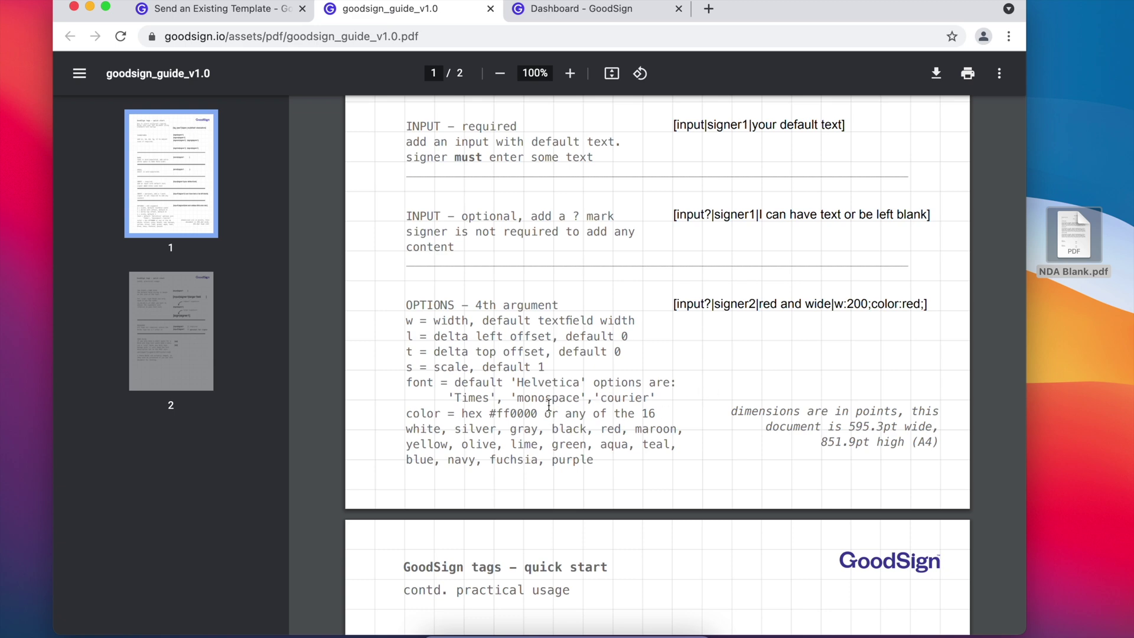
scroll(721, 378, "down", 7)
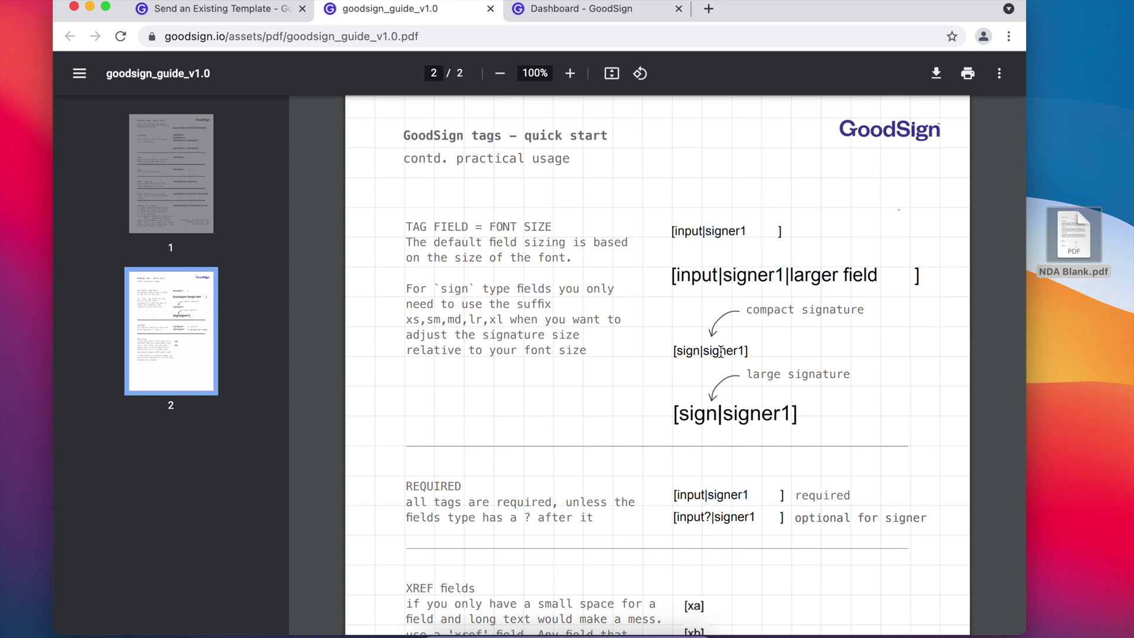
scroll(740, 402, "down", 3)
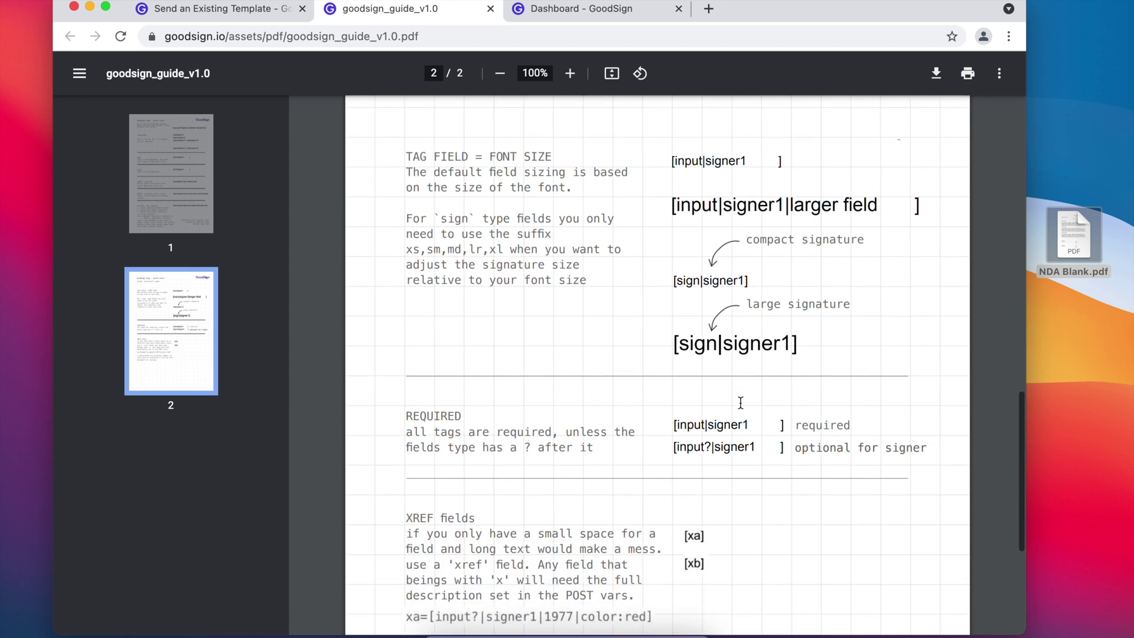
scroll(710, 378, "down", 2)
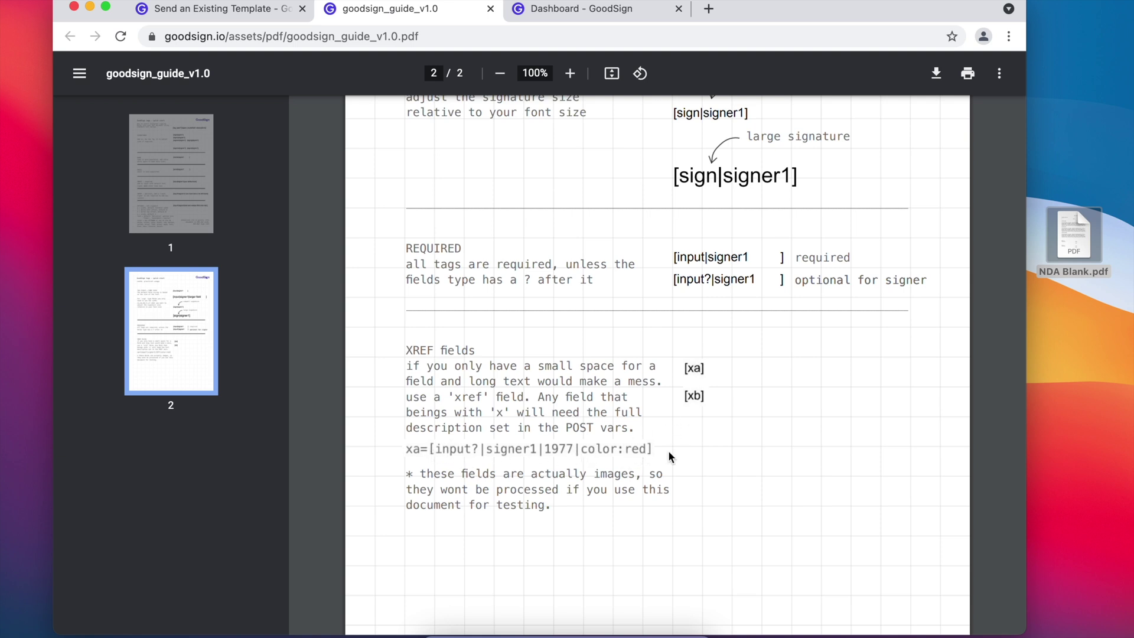
scroll(667, 456, "down", 3)
scroll(667, 455, "up", 4)
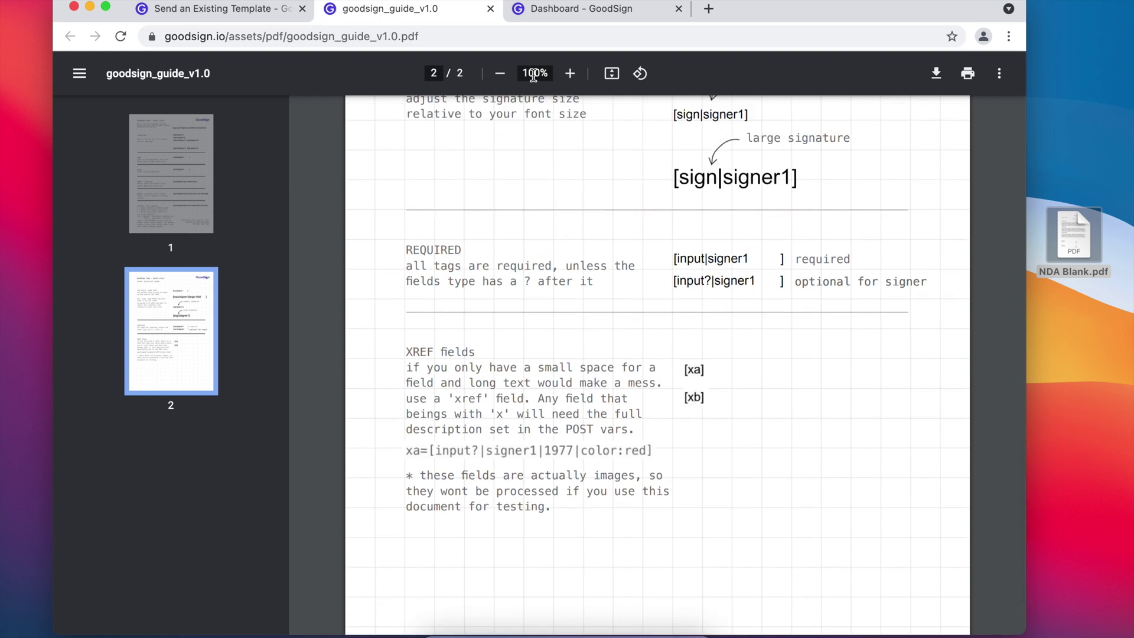
Open NDA Blank.pdf in Preview and duplicate it so a text box can be added with Markup.
double_click(1077, 230)
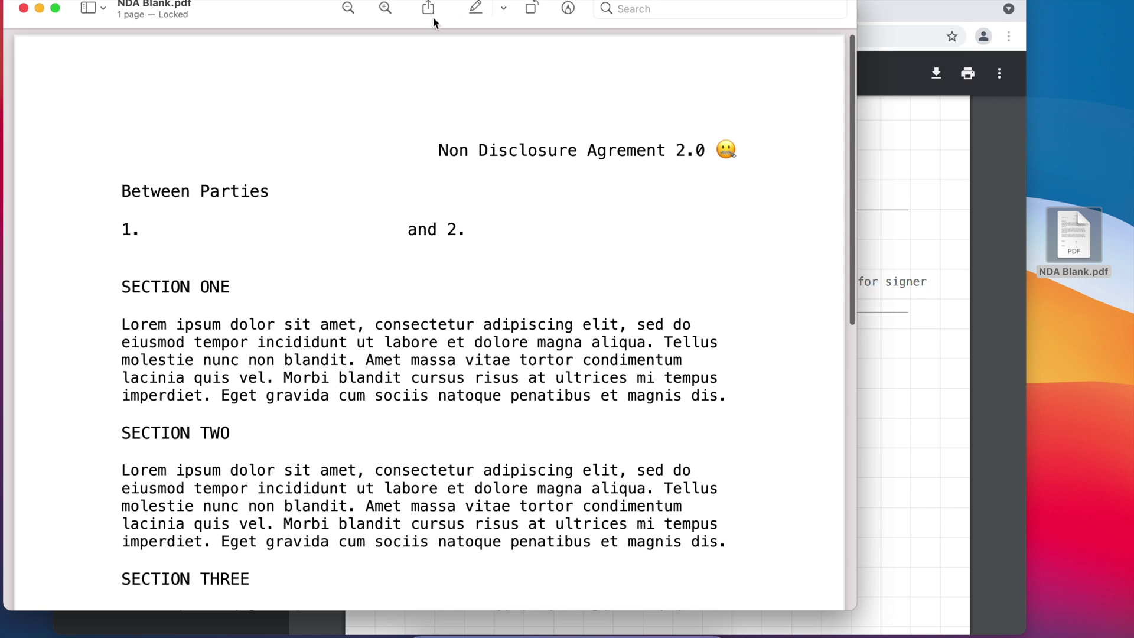
left_click_drag(311, 13, 417, 23)
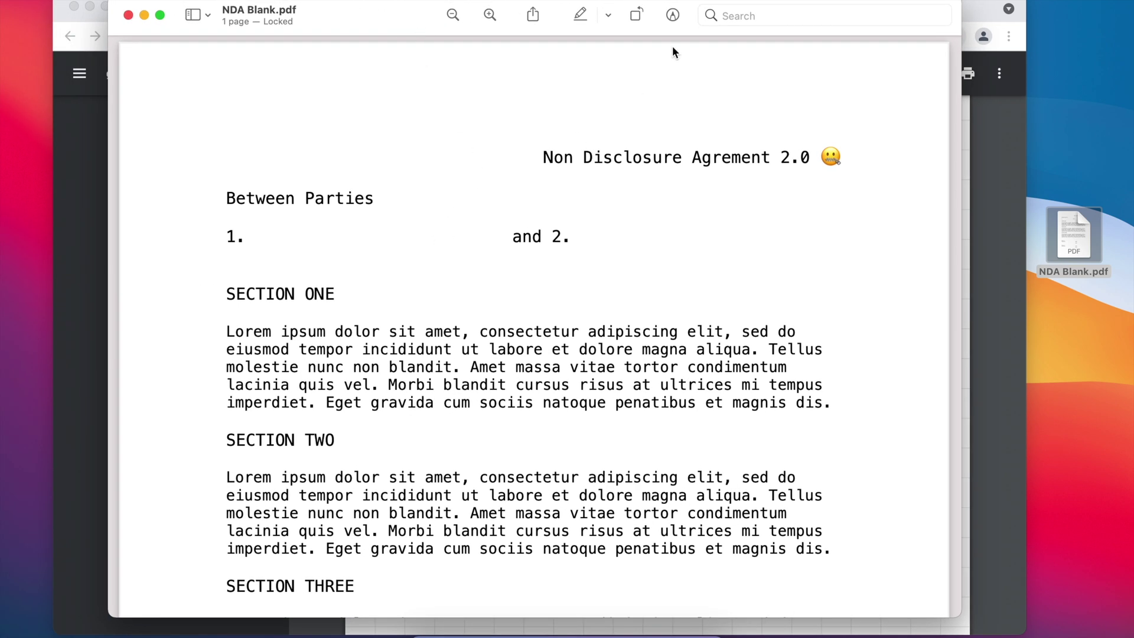
left_click(671, 18)
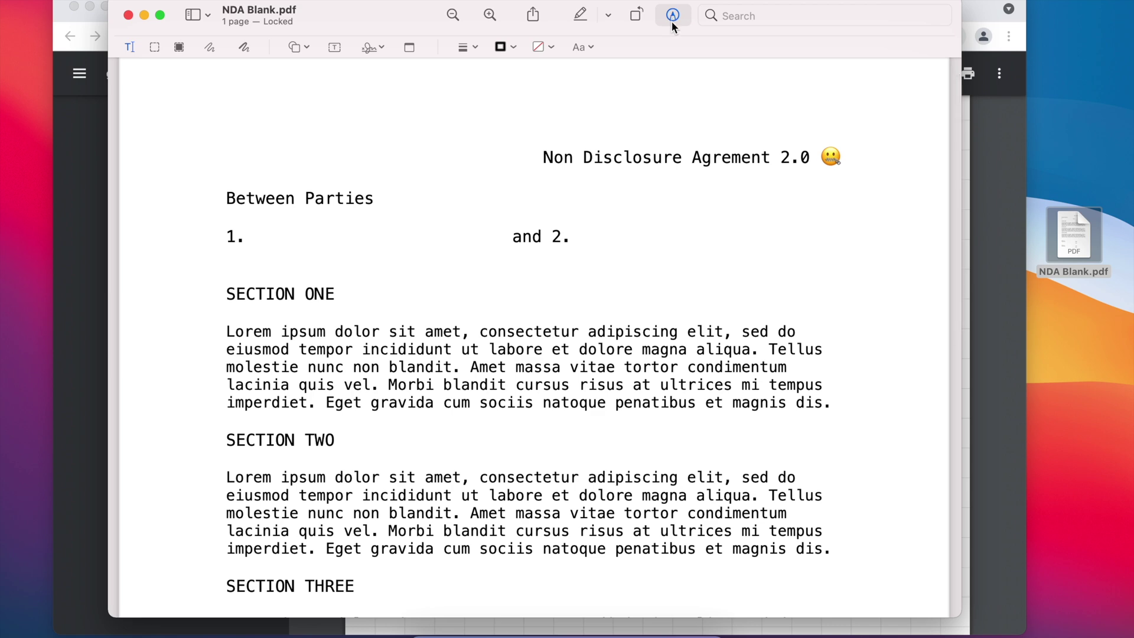
left_click(336, 50)
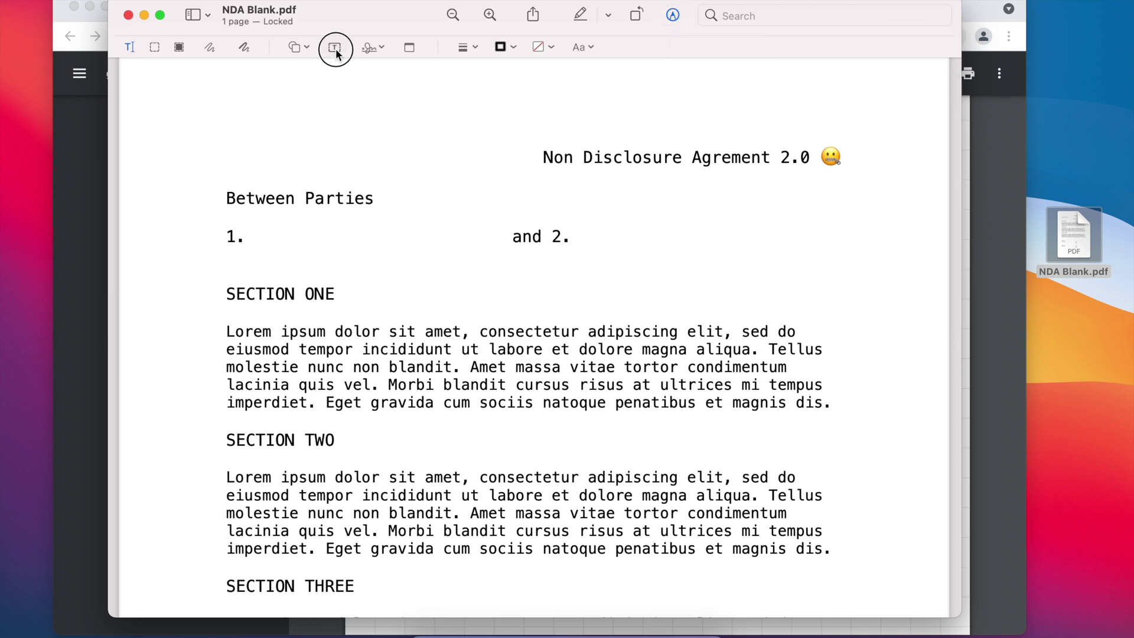
left_click(584, 390)
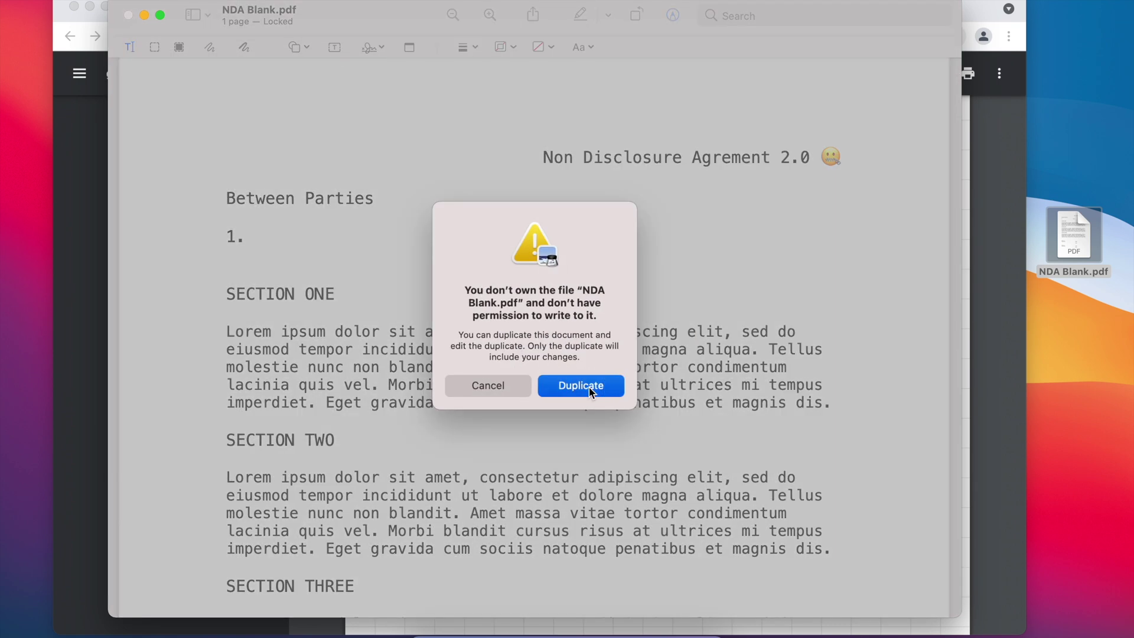
Close the locked original NDA Blank.pdf and reposition the NDA Blank copy window.
left_click_drag(283, 16, 391, 79)
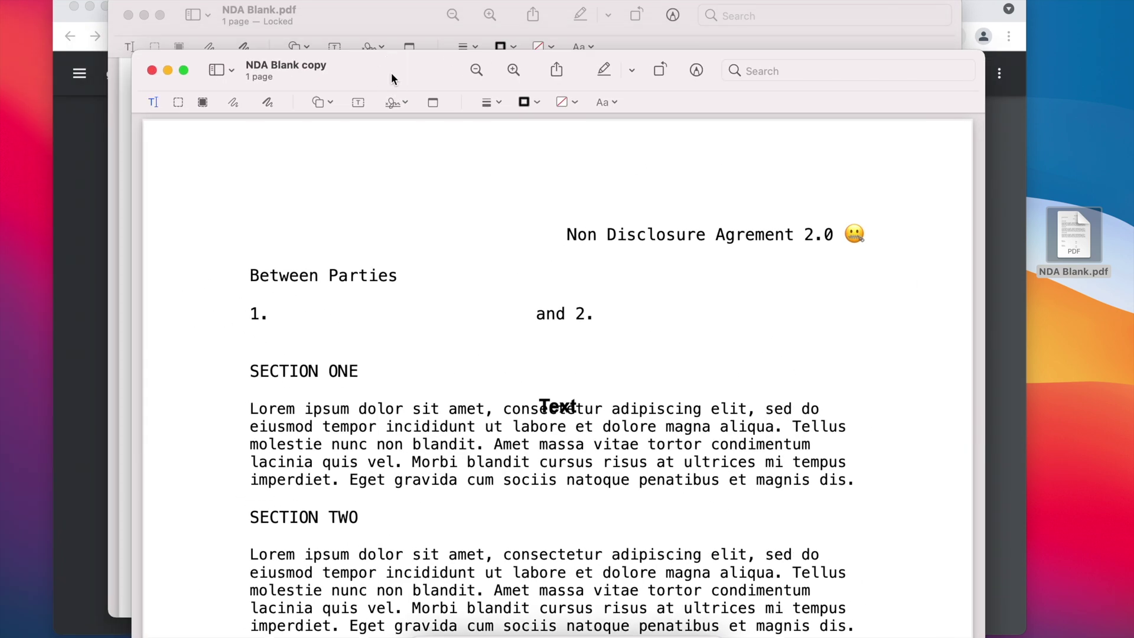
left_click(128, 14)
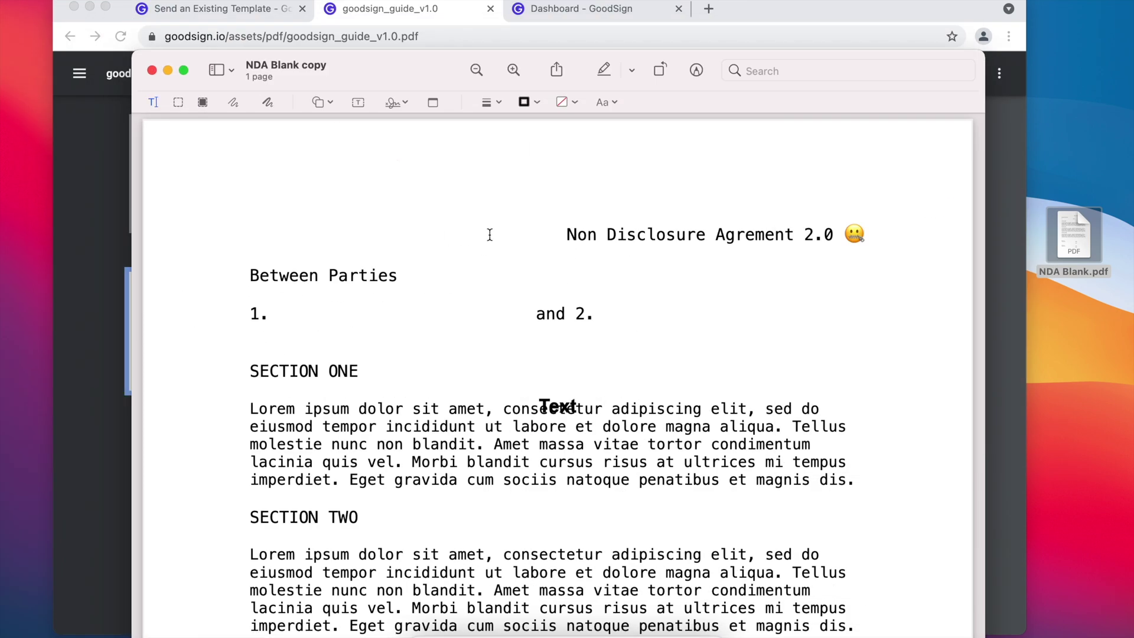
left_click_drag(401, 79, 399, 65)
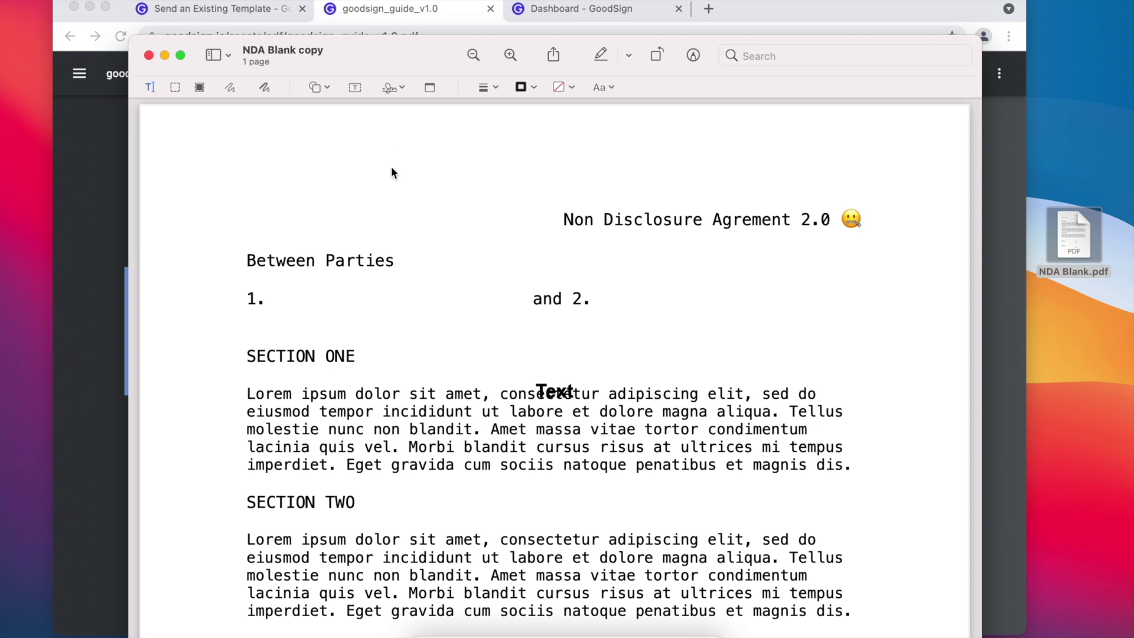
Place a text box beside party number 1 and delete the extra text box over Section One.
left_click(354, 87)
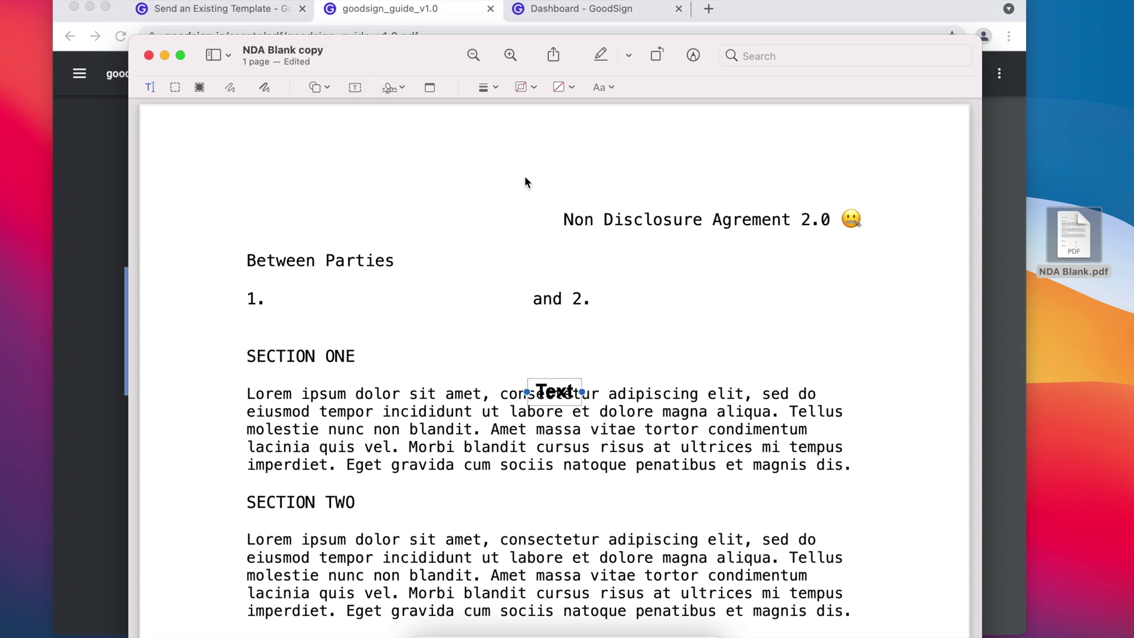
left_click_drag(560, 398, 313, 294)
left_click(555, 391)
key("Delete")
Replace the text beside party number 1 with the tag opening "[name|" and remove its bold formatting.
double_click(302, 298)
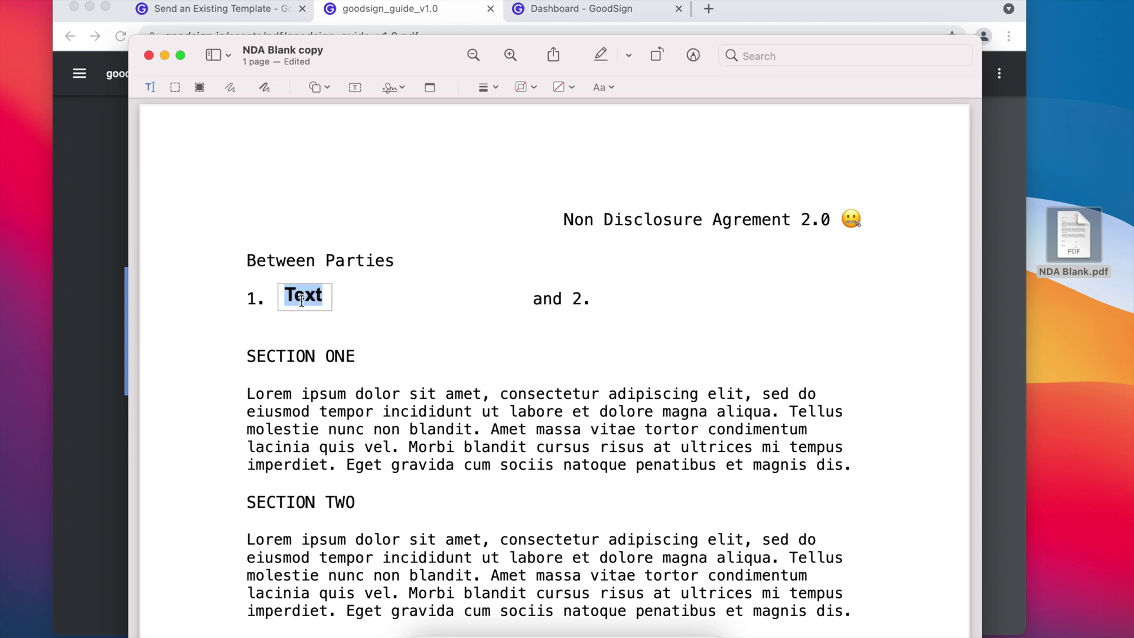
type("[name]")
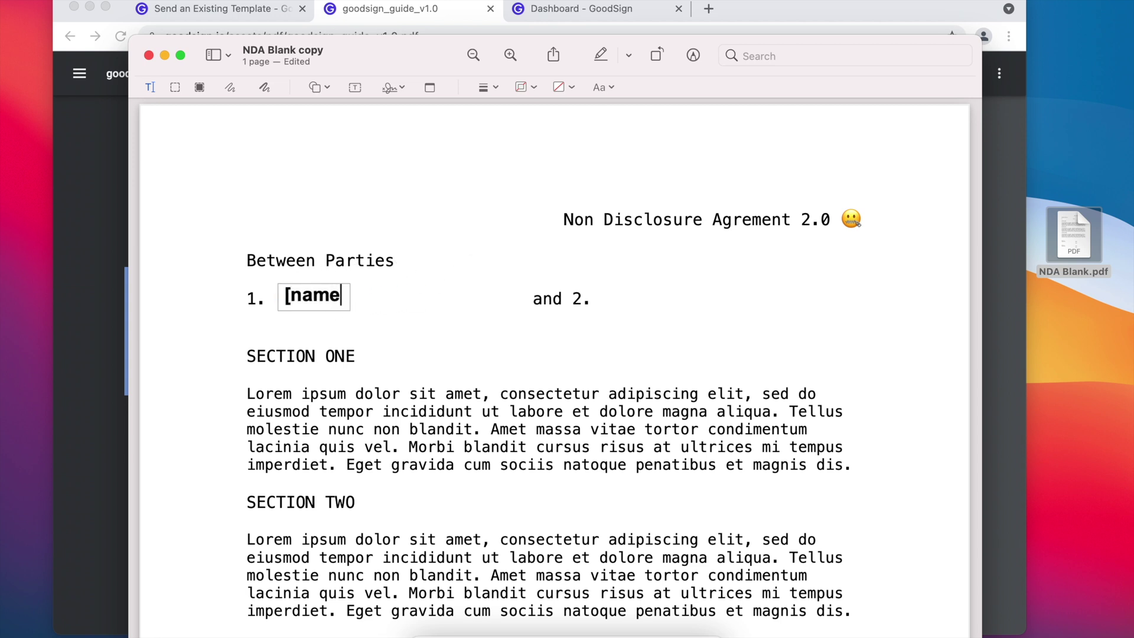
key("super+a")
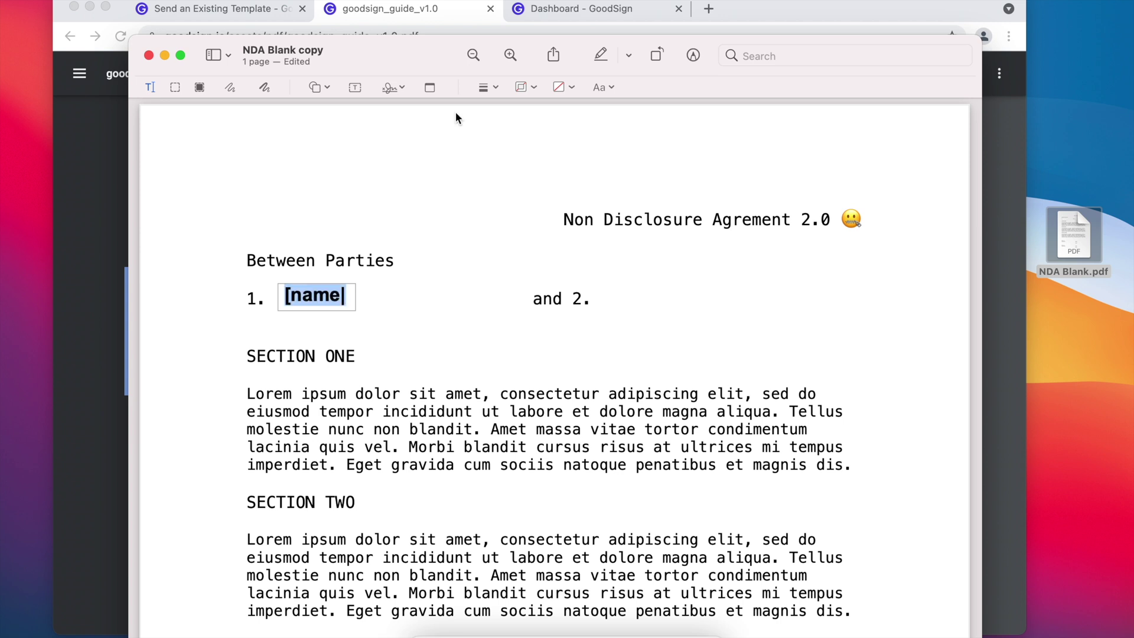
left_click(600, 87)
left_click(602, 145)
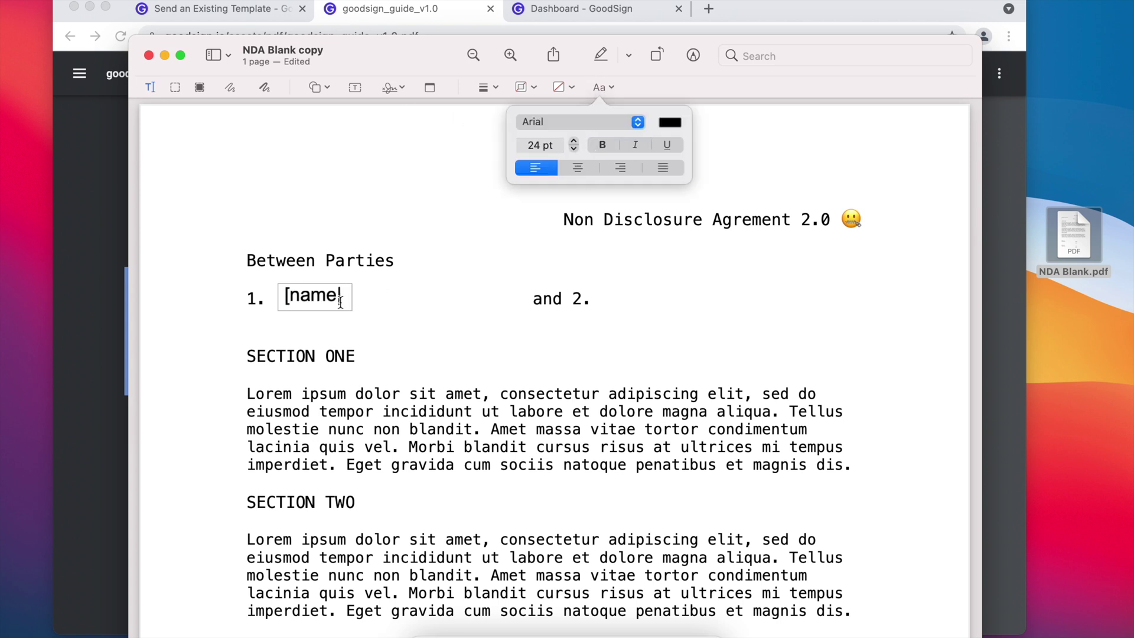
Complete the tag beside party number 1 with "singer1", a run of padding spaces and a closing bracket.
type("singer")
key("BackSpace")
key("BackSpace")
type("er1     ")
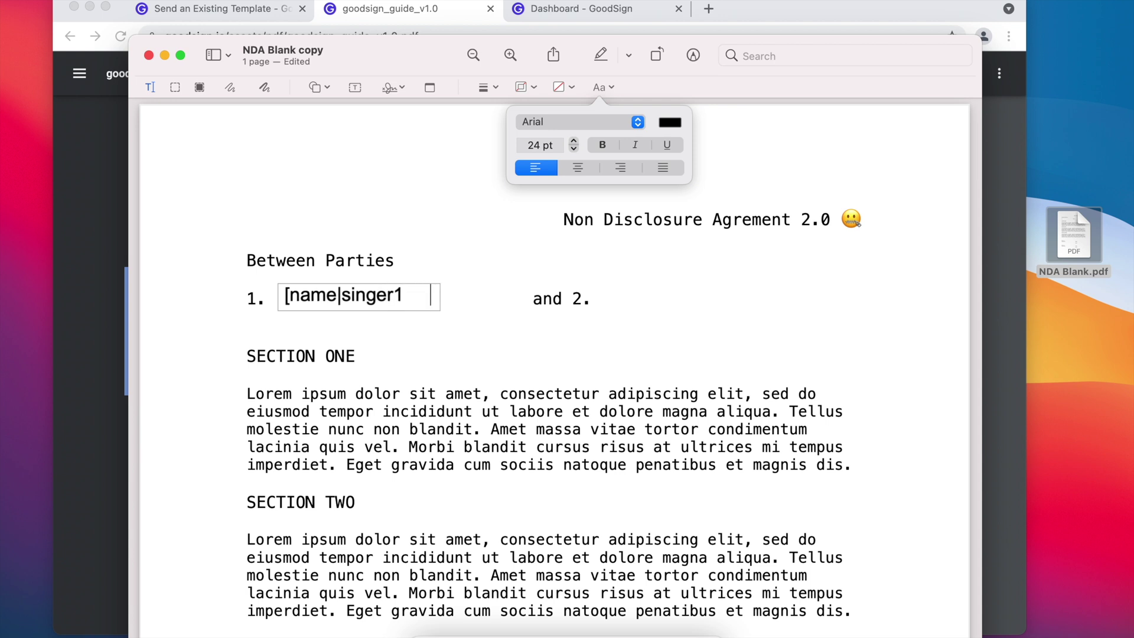
type("               ]")
left_click(448, 345)
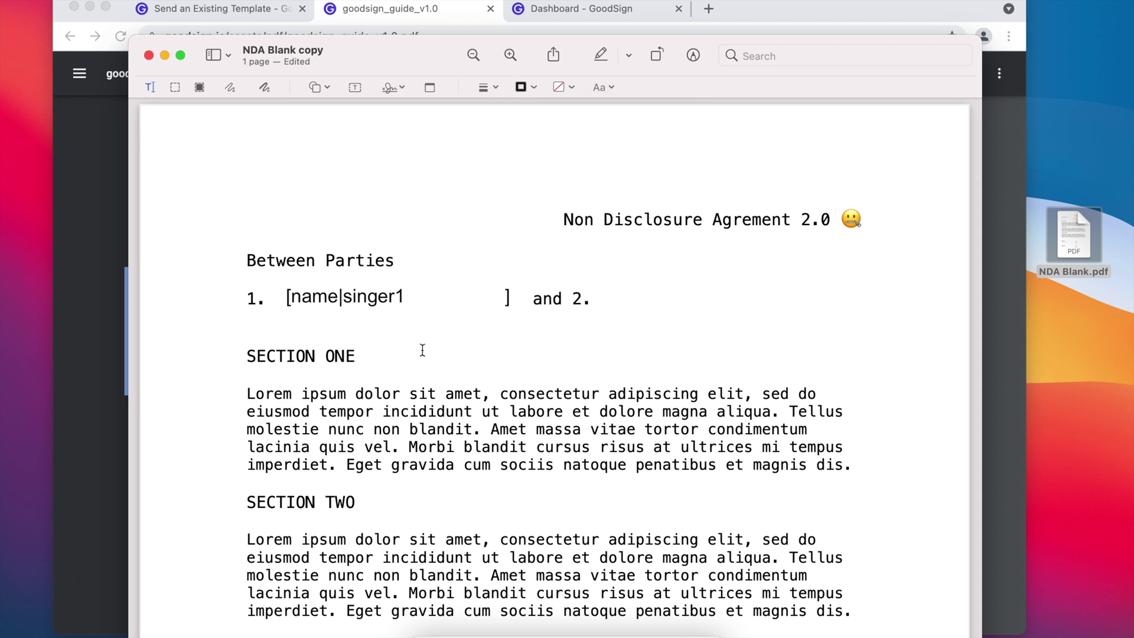
Place a copy of the party 1 name tag beside party number 2.
left_click_drag(366, 297, 672, 297)
left_click(671, 344)
left_click(677, 296)
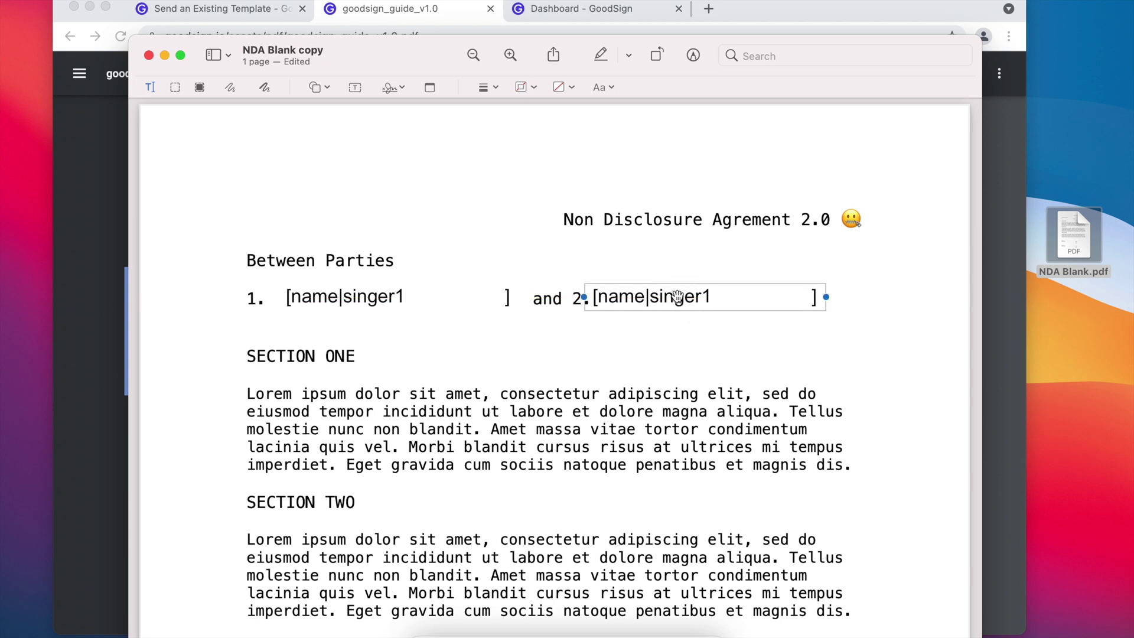
Delete both name tags, then close the NDA Blank copy and discard it without saving.
key("Delete")
left_click(381, 298)
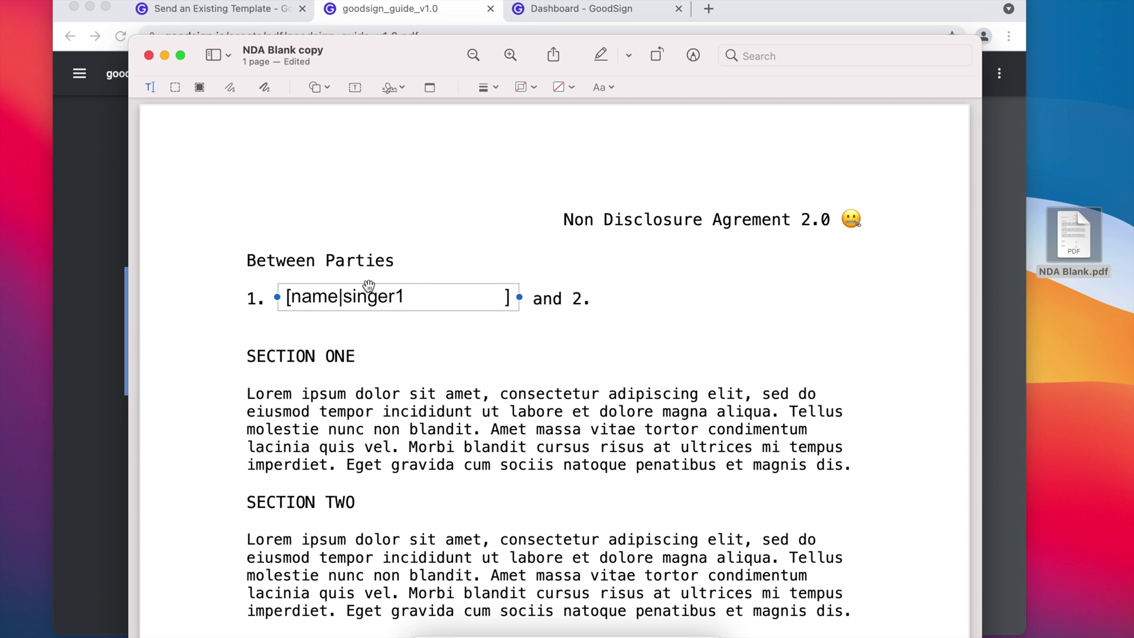
key("Delete")
key("super+w")
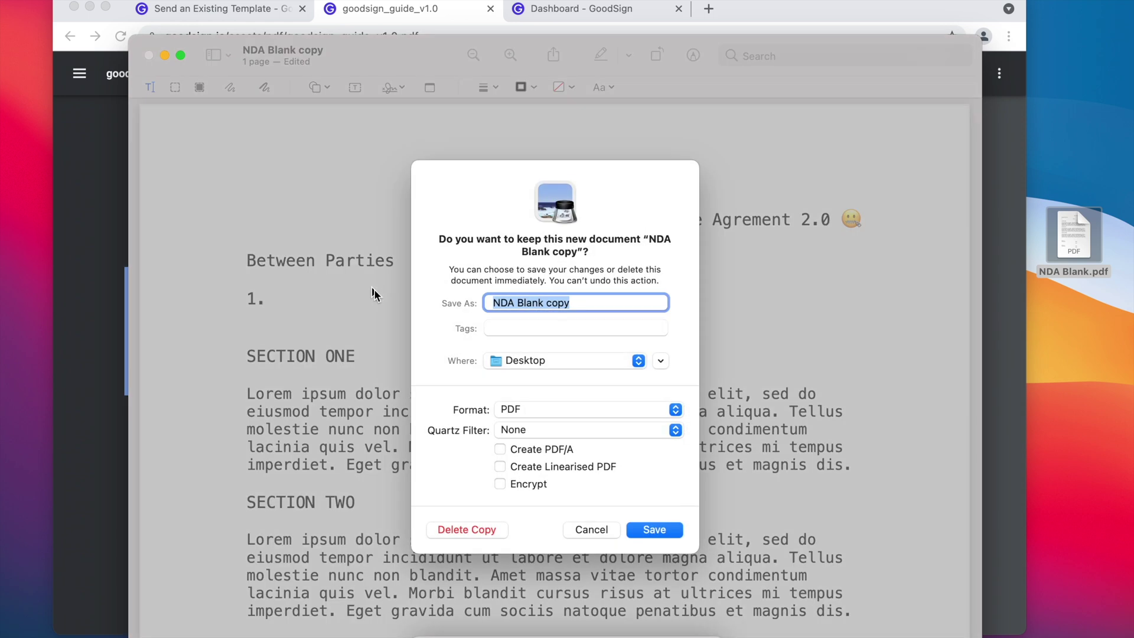
left_click(479, 527)
Duplicate NDA Blank.pdf on the desktop and arrange the icons so NDA Blank copy.pdf is accessible.
left_click(1077, 260)
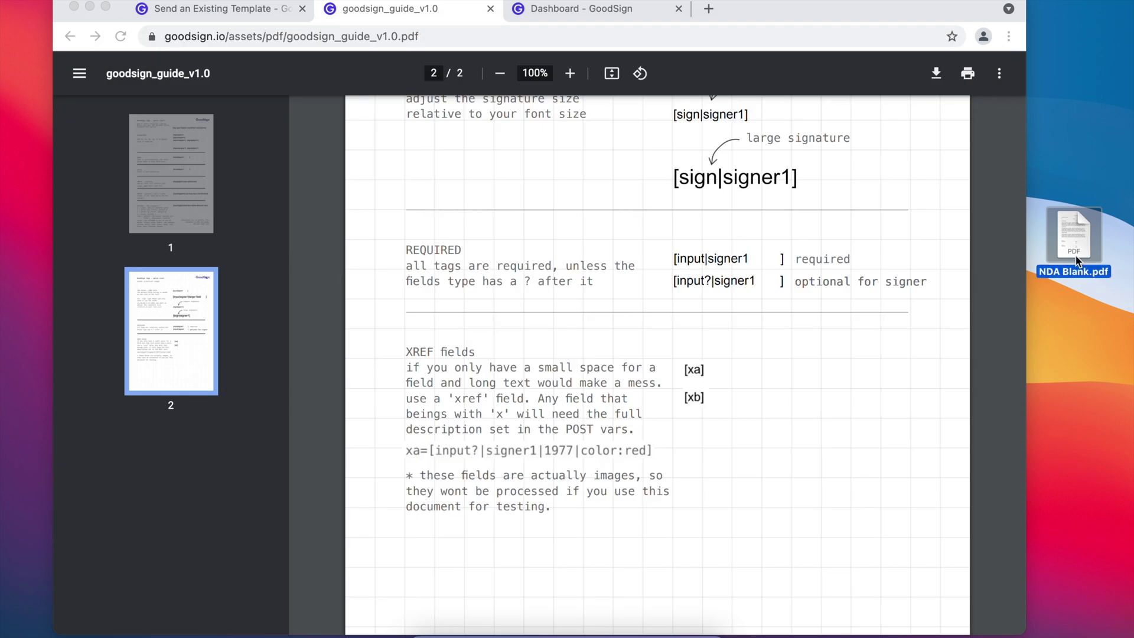
key("super+d")
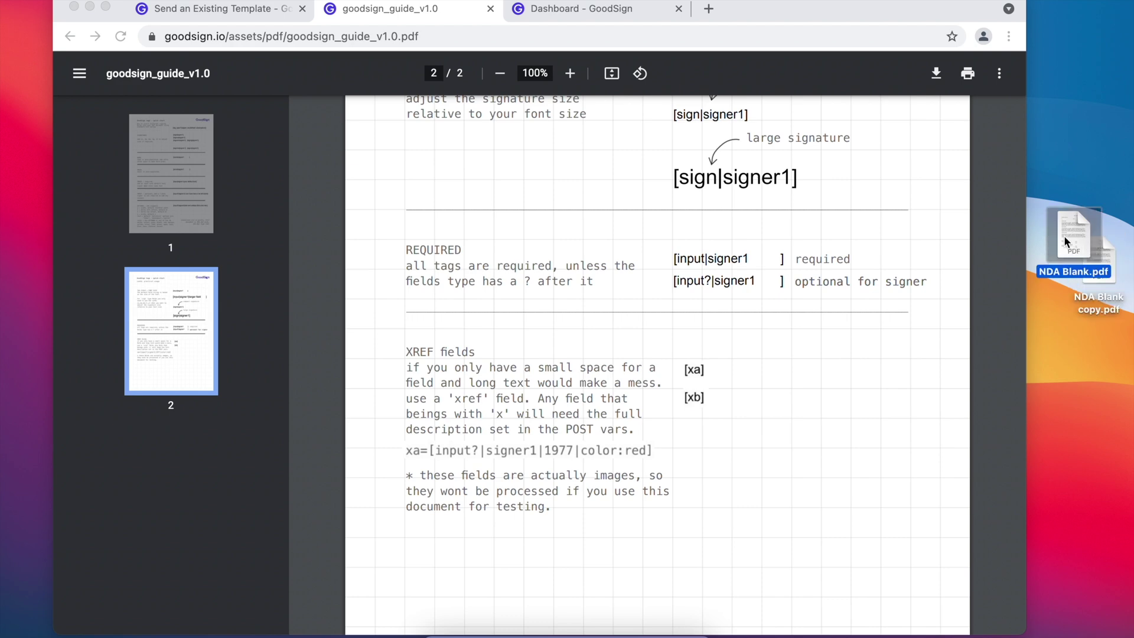
left_click_drag(1086, 261, 1067, 229)
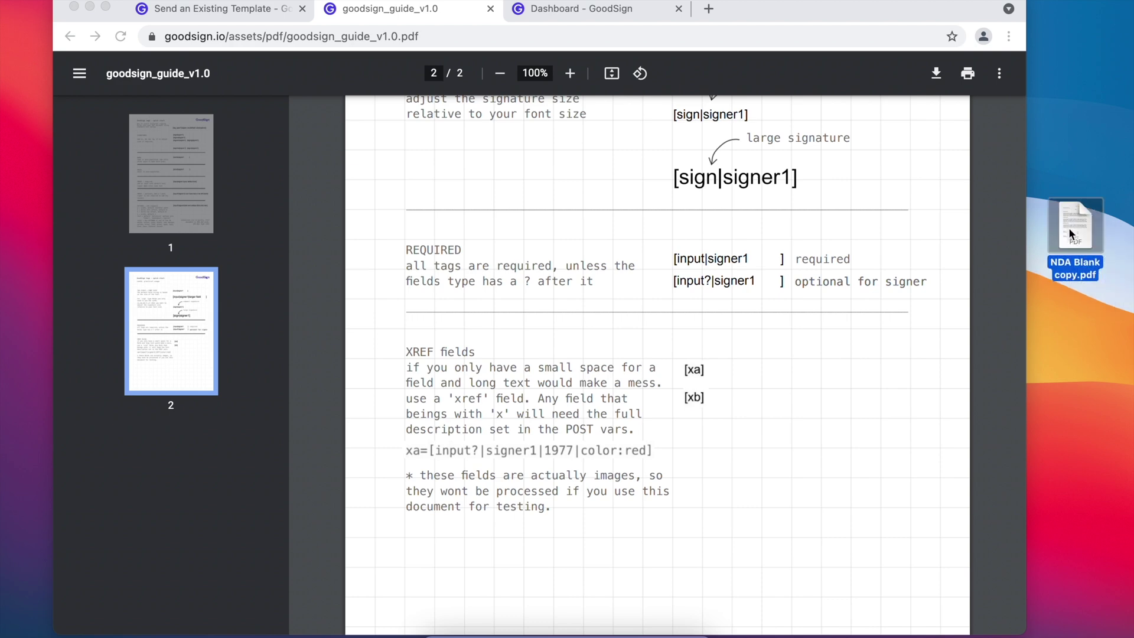
double_click(1068, 228)
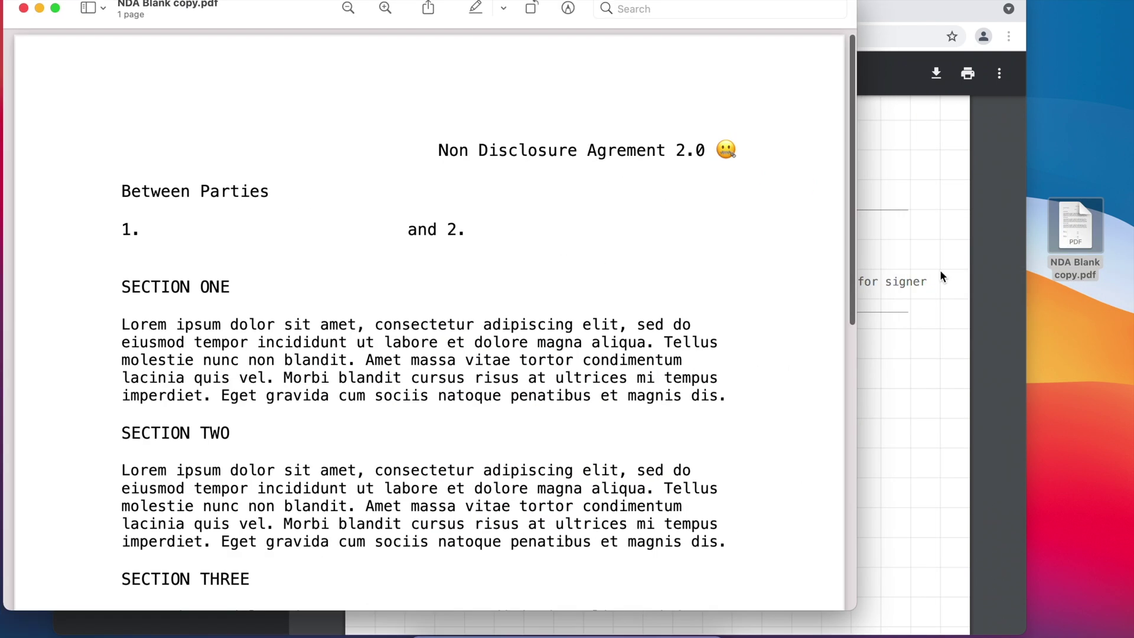
left_click_drag(294, 12, 331, 15)
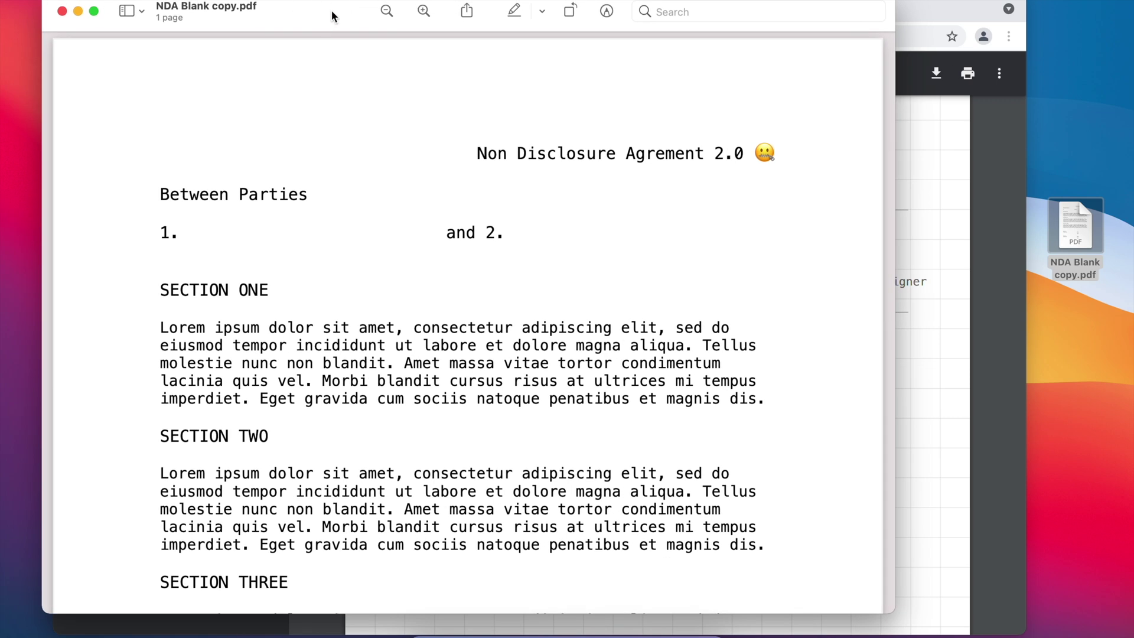
key("super+w")
Open NDA Blank copy.pdf, show the Markup tools and place a new text box beside party number 1.
double_click(1073, 227)
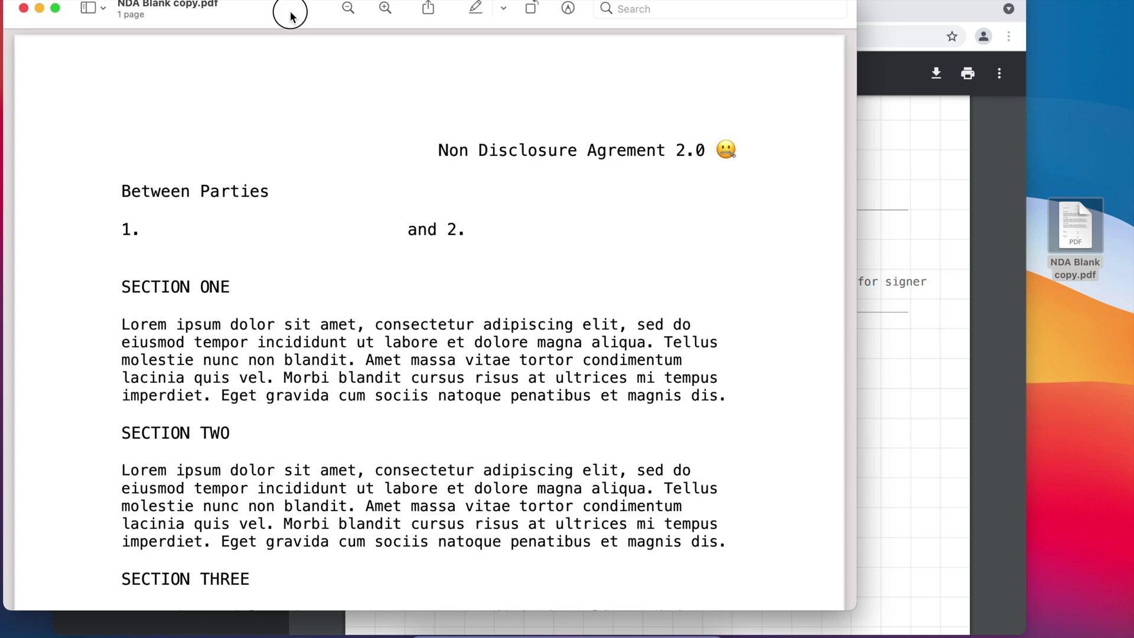
left_click_drag(288, 10, 367, 20)
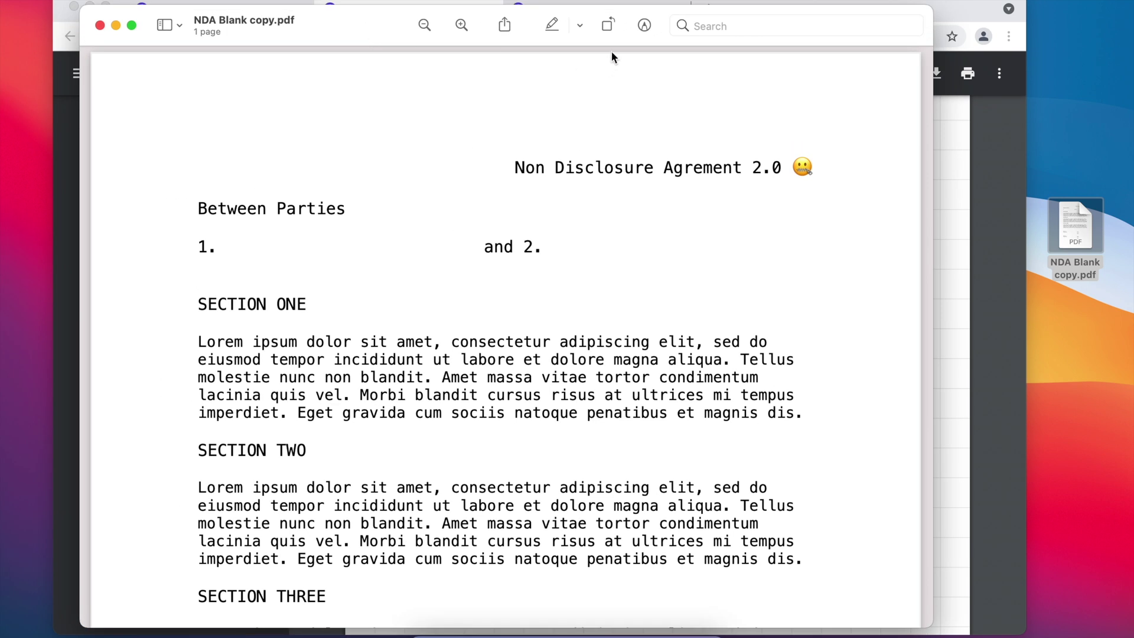
left_click(644, 26)
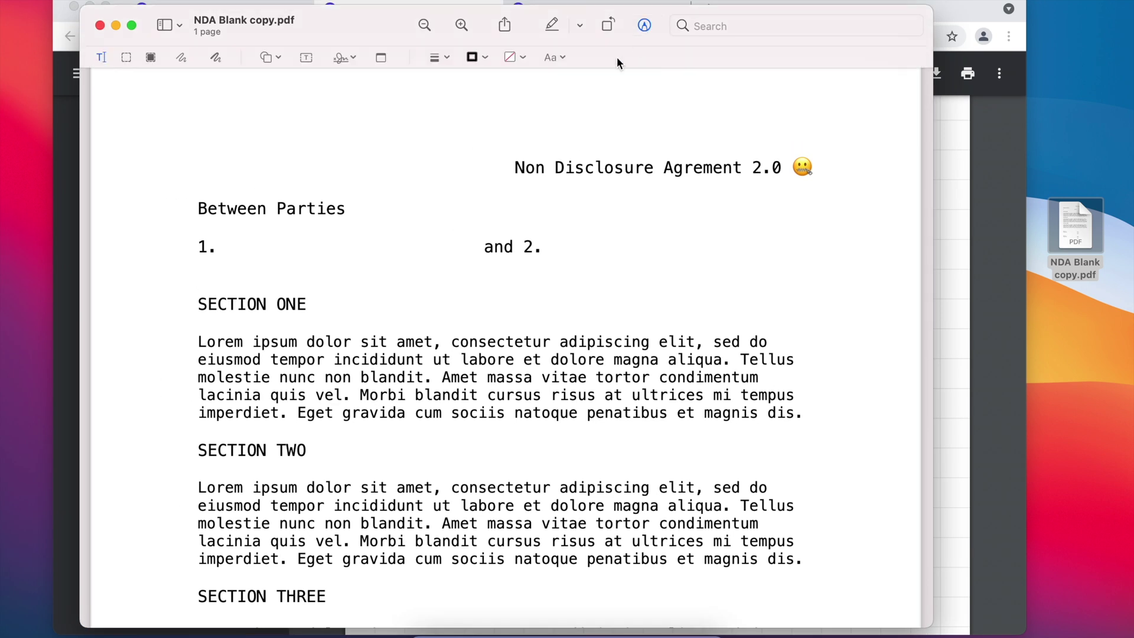
left_click(304, 58)
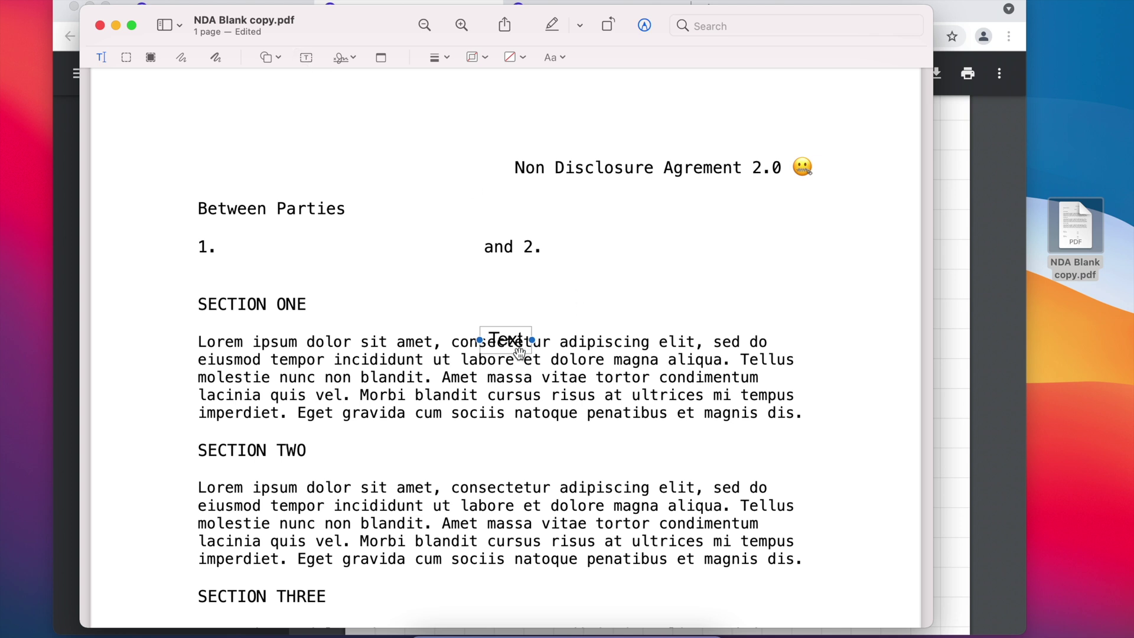
mouse_move(509, 341)
left_mouse_down()
mouse_move(315, 245)
mouse_move(258, 245)
left_mouse_up()
Replace the placeholder text beside party number 1 with the tag "[name|signer1", padding spaces and "]".
double_click(258, 245)
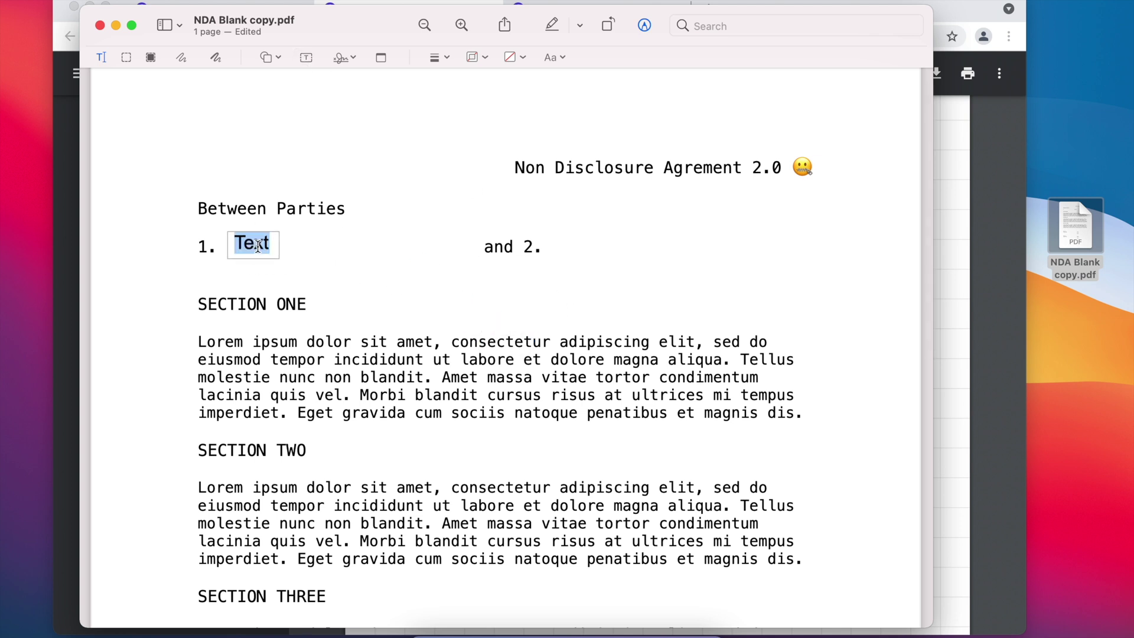
key("BackSpace")
type("[name|")
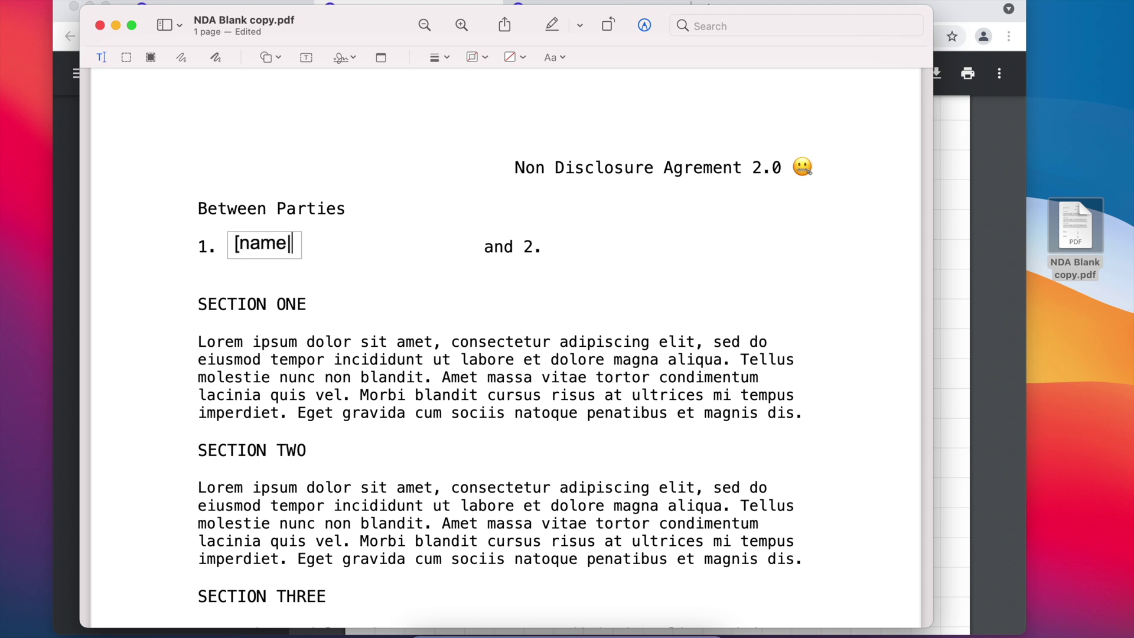
type("signer1      ")
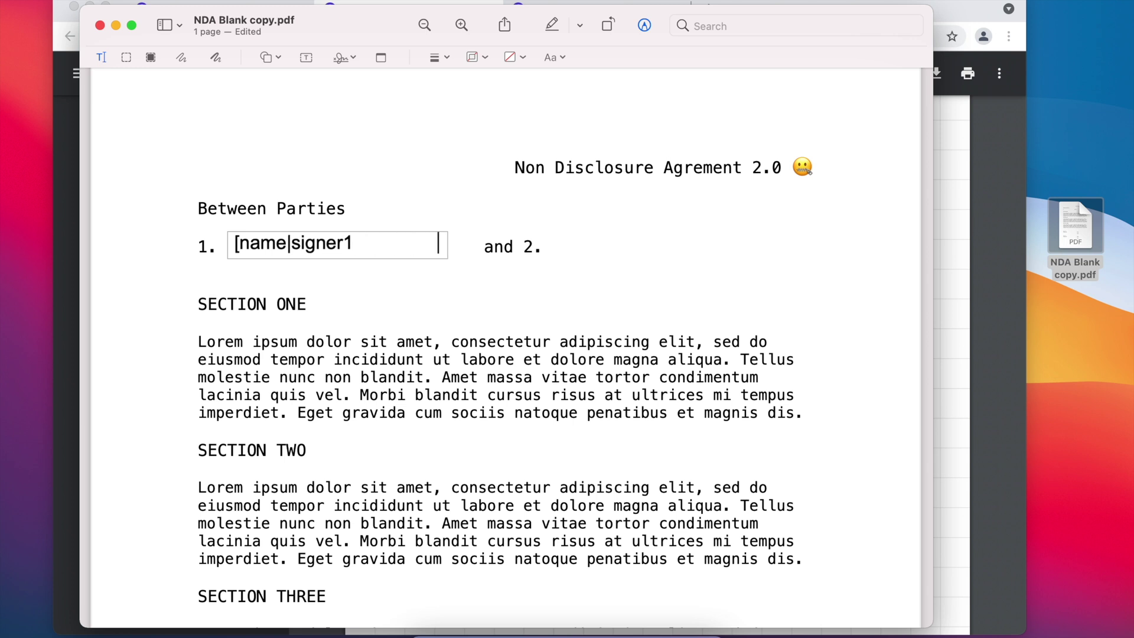
type("  ]")
left_click(324, 274)
Copy the signer1 name tag beside party number 2 and change its signer to signer2.
mouse_move(425, 248)
left_mouse_down()
mouse_move(640, 242)
mouse_move(639, 251)
left_mouse_up()
double_click(674, 244)
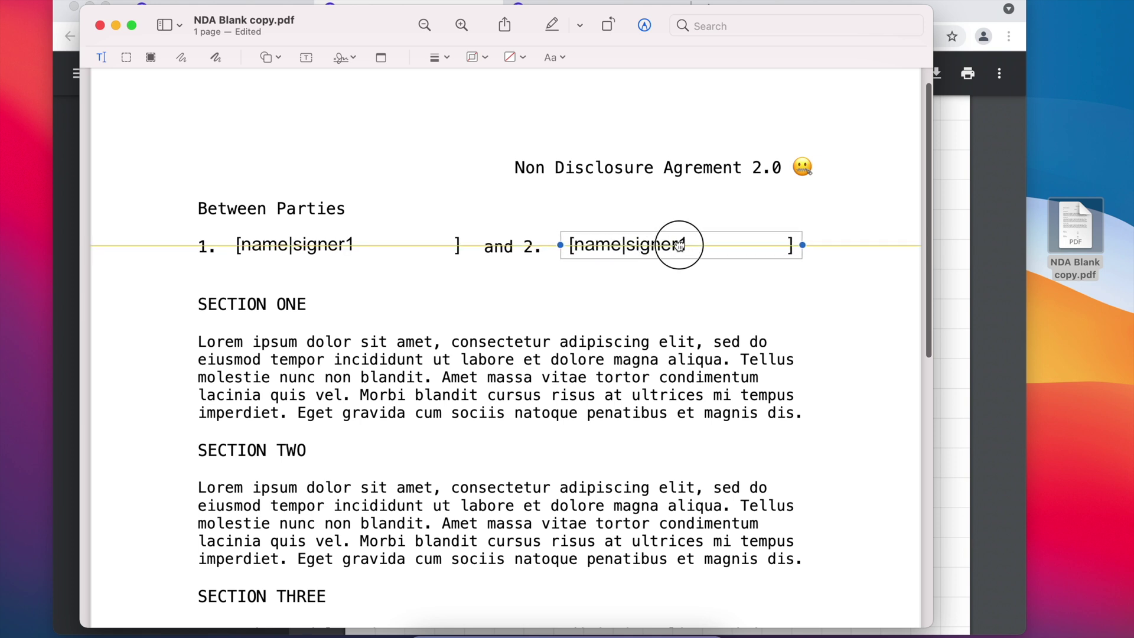
double_click(686, 243)
left_click(685, 244)
key("BackSpace")
type("2")
left_click(681, 294)
Try to duplicate the signer2 name tag in place.
left_click(630, 254)
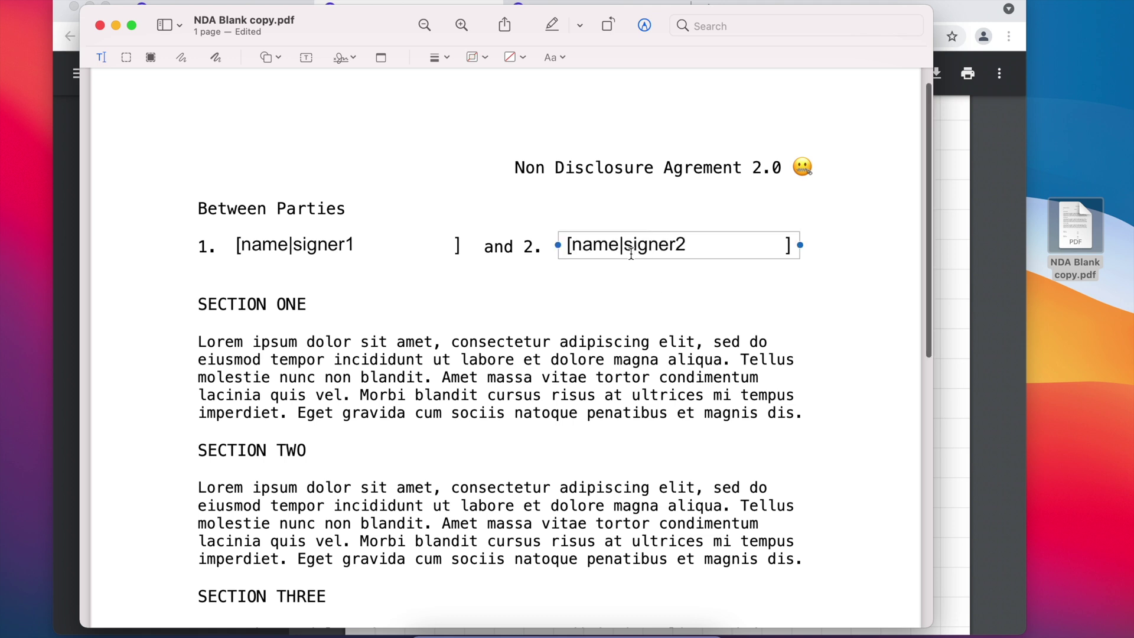
key("super+d")
left_click(634, 309)
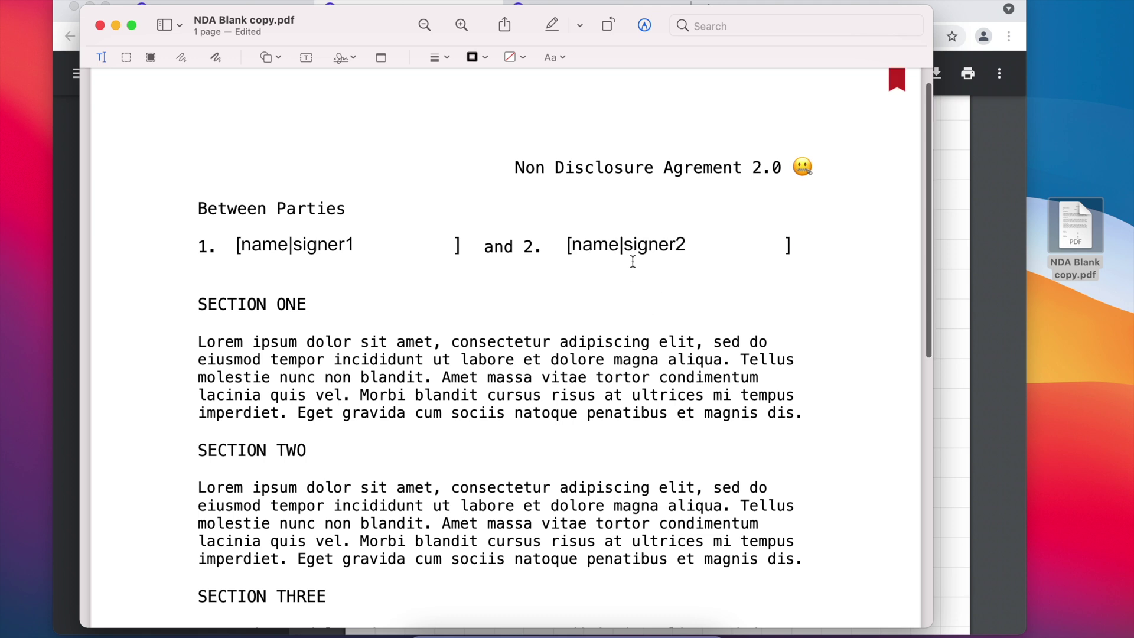
Copy the signer2 name tag down the page to Party 1's Signed By line.
left_click(630, 251)
mouse_move(630, 244)
left_mouse_down()
mouse_move(585, 481)
mouse_move(477, 520)
left_mouse_up()
scroll(477, 519, "down", 5)
mouse_move(477, 309)
left_mouse_down()
mouse_move(424, 534)
mouse_move(393, 556)
left_mouse_up()
scroll(387, 553, "down", 1)
scroll(388, 553, "down", 3)
mouse_move(397, 416)
left_mouse_down()
mouse_move(367, 447)
mouse_move(353, 440)
left_mouse_up()
Change the tag type on Party 1's Signed By line to sign.
double_click(329, 438)
type("sign")
left_click(358, 526)
Copy the sign tag to Party 1's Name line and change it to a name tag for signer1.
mouse_move(350, 435)
left_mouse_down()
mouse_move(349, 453)
mouse_move(650, 446)
mouse_move(658, 460)
left_mouse_up()
double_click(634, 457)
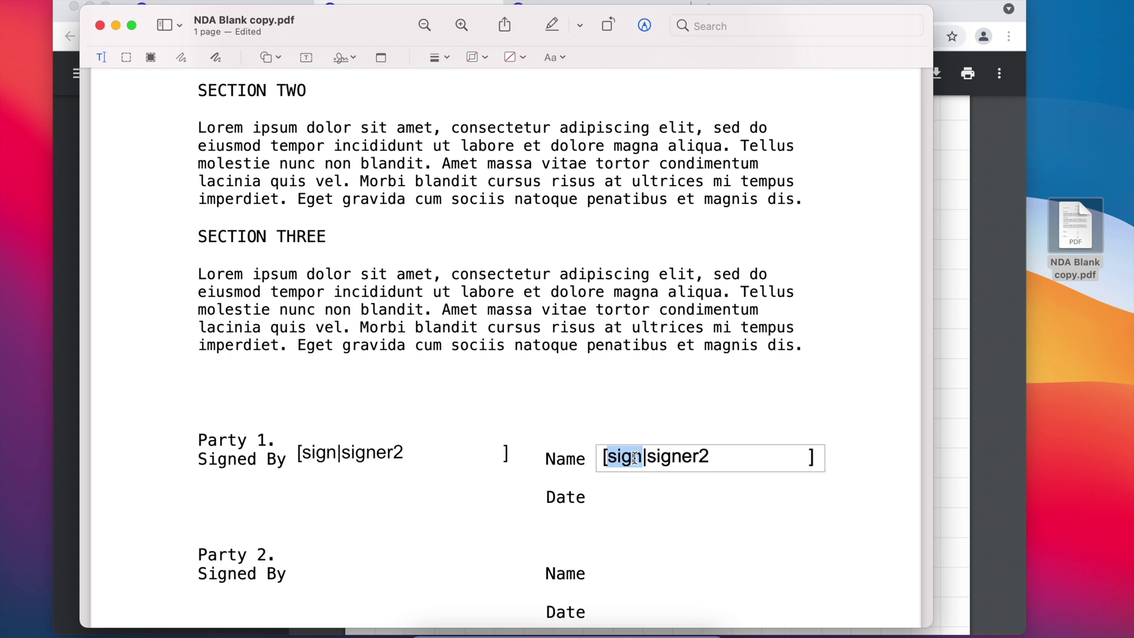
type("name")
left_click(718, 457)
key("BackSpace")
type("1")
Change the signer in Party 1's Signed By tag to signer1.
double_click(417, 451)
left_click(404, 452)
key("BackSpace")
type("1")
Copy Party 1's name tag to its Date line and change the tag type to date.
left_click(706, 508)
left_click_drag(640, 459, 643, 493)
double_click(635, 493)
type("date")
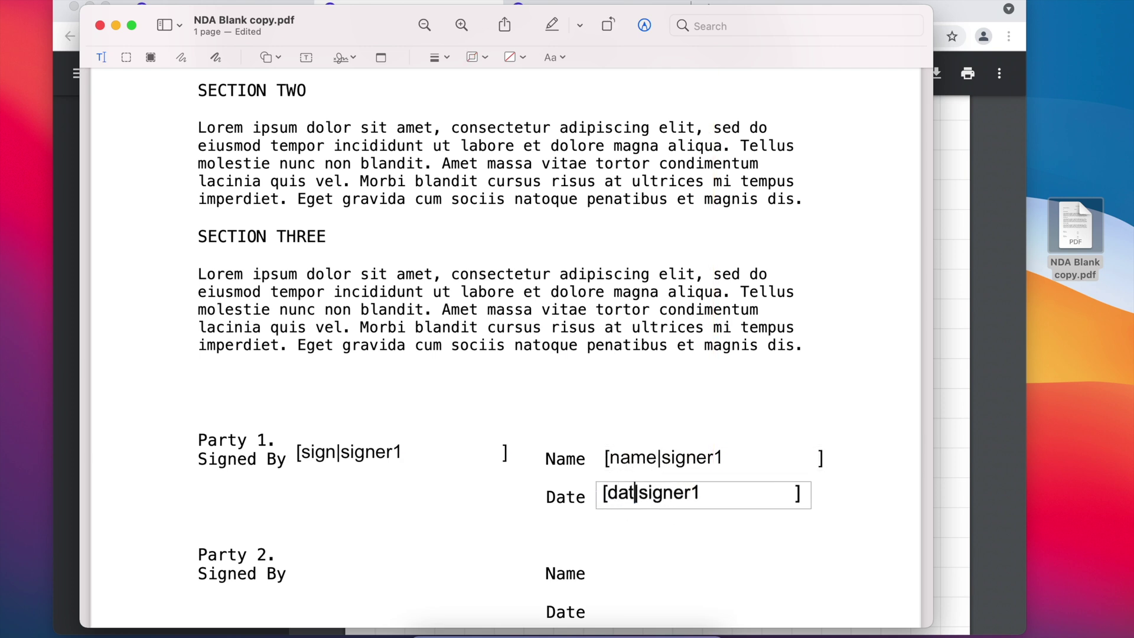
left_click(666, 548)
Copy Party 1's sign tag to Party 2's Signed By line and change its signer to signer2.
scroll(666, 548, "down", 2)
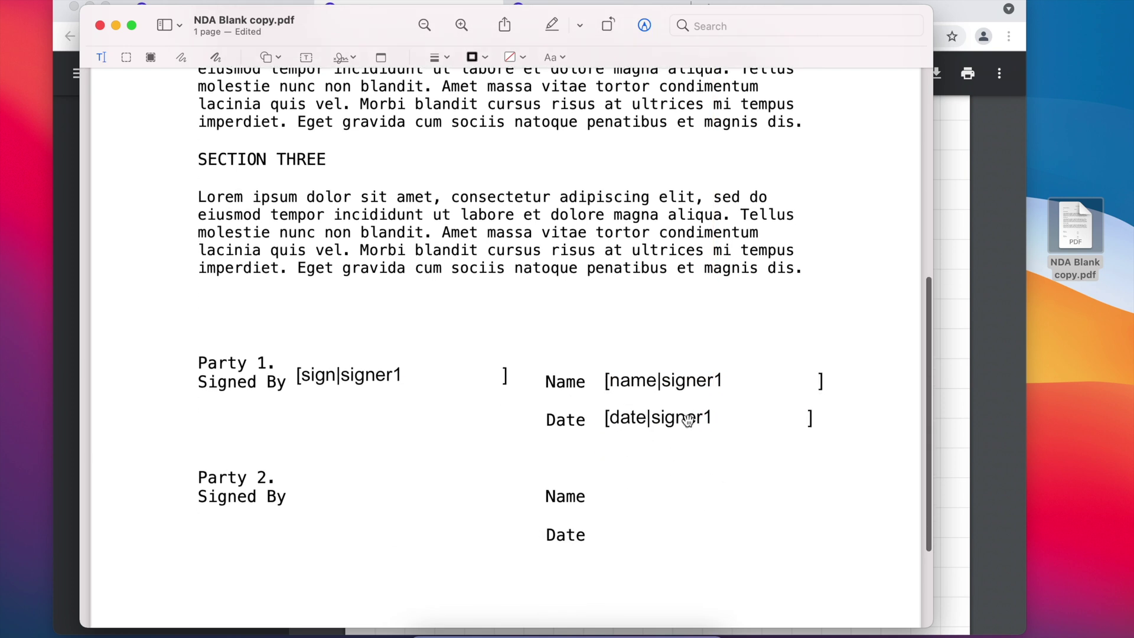
left_click_drag(334, 382, 348, 486)
double_click(422, 481)
left_click(405, 484)
key("BackSpace")
Copy Party 1's name tag to Party 2's Name line, set its signer to signer2 and trim the trailing space.
left_click_drag(682, 383, 685, 497)
double_click(684, 498)
left_click(722, 498)
key("BackSpace")
type("2")
key("super+Right")
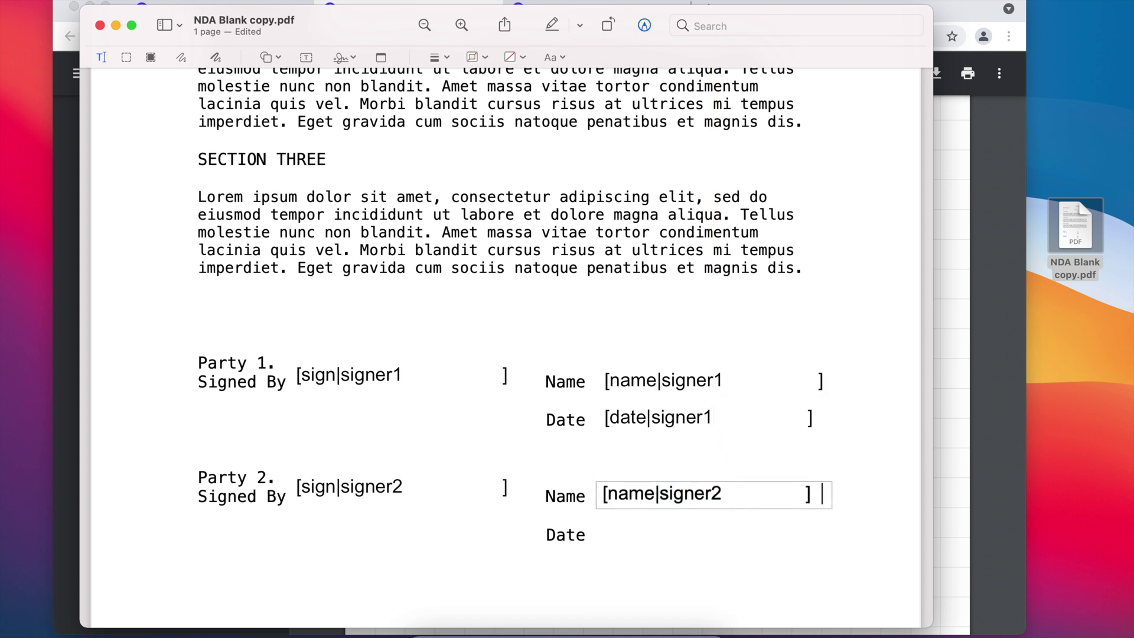
key("BackSpace")
left_click(765, 493)
left_click(712, 547)
Copy Party 1's date tag to Party 2's Date line and change its signer to signer2.
left_click_drag(673, 418, 673, 536)
left_click(699, 534)
key("BackSpace")
type("2")
left_click(730, 607)
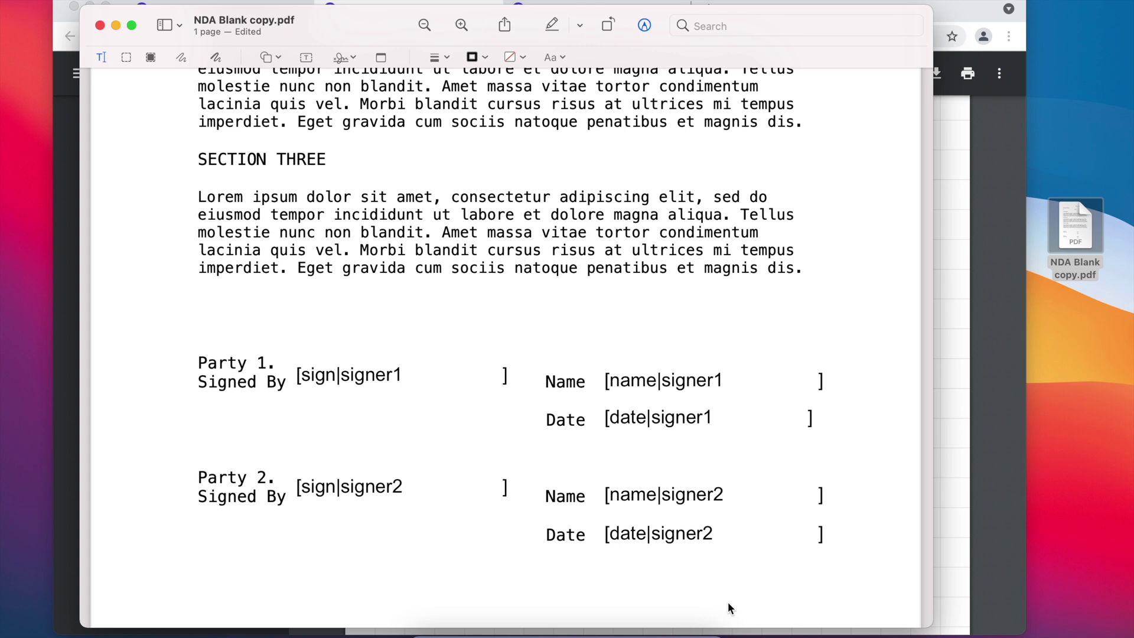
Save the tagged NDA Blank copy.pdf and close it.
scroll(727, 601, "down", 2)
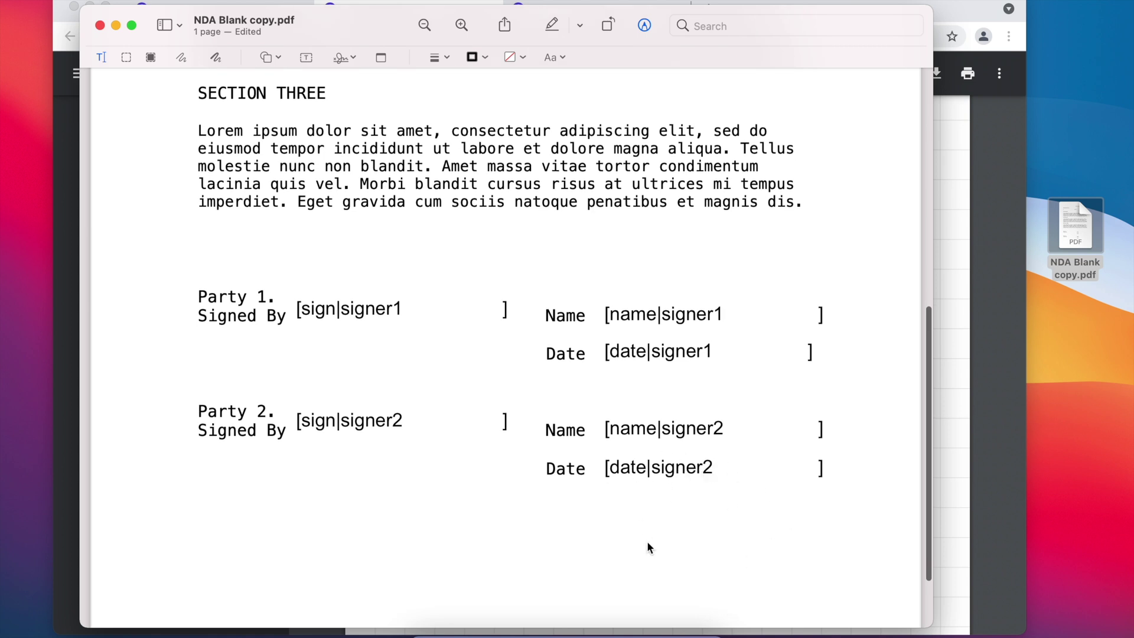
key("super+s")
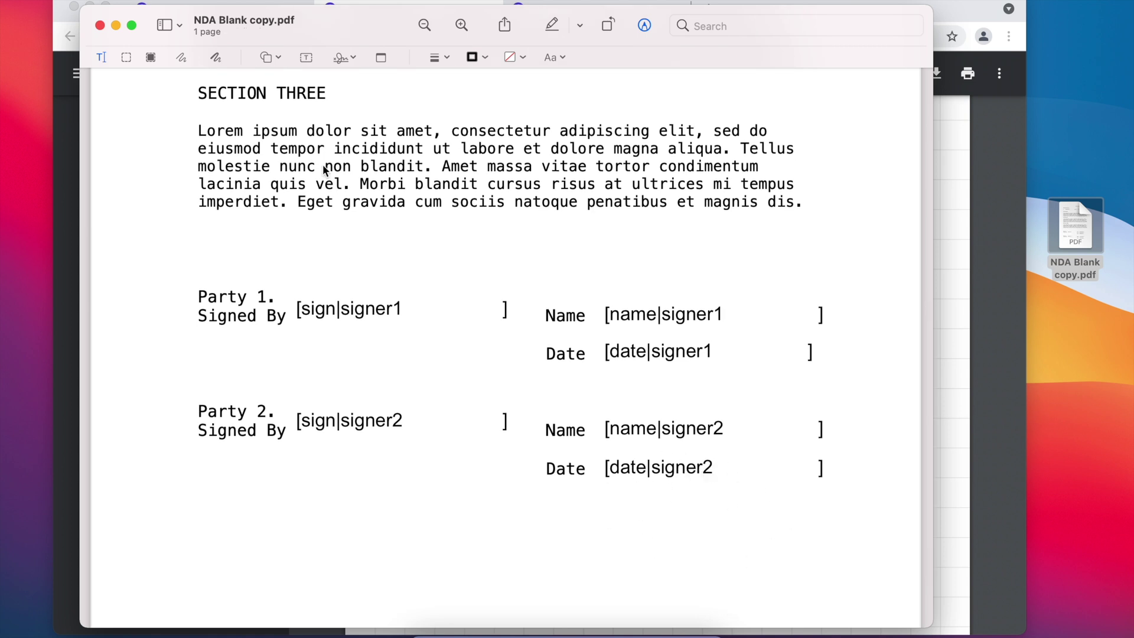
left_click(98, 25)
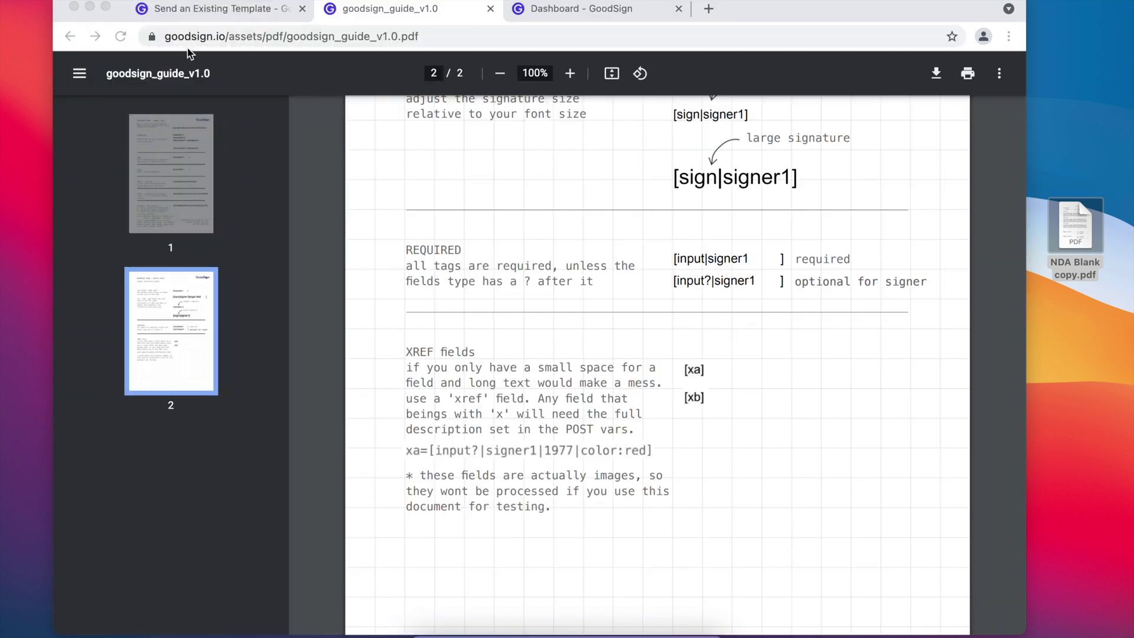
Switch to the GoodSign API help in the browser and open its Getting Started page.
left_click(210, 13)
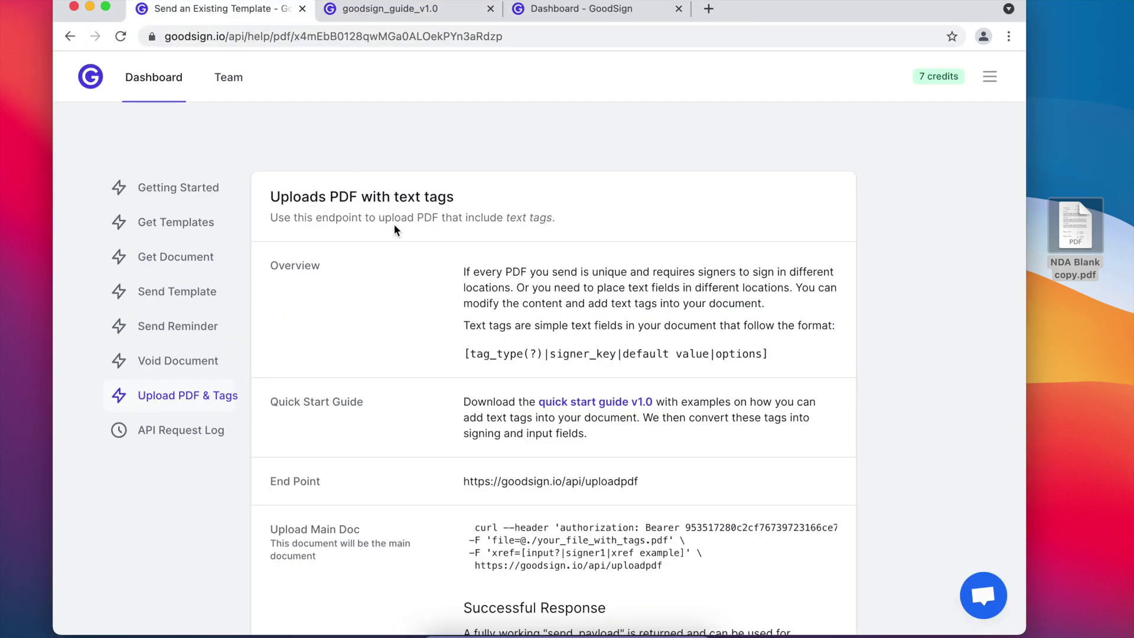
left_click(208, 189)
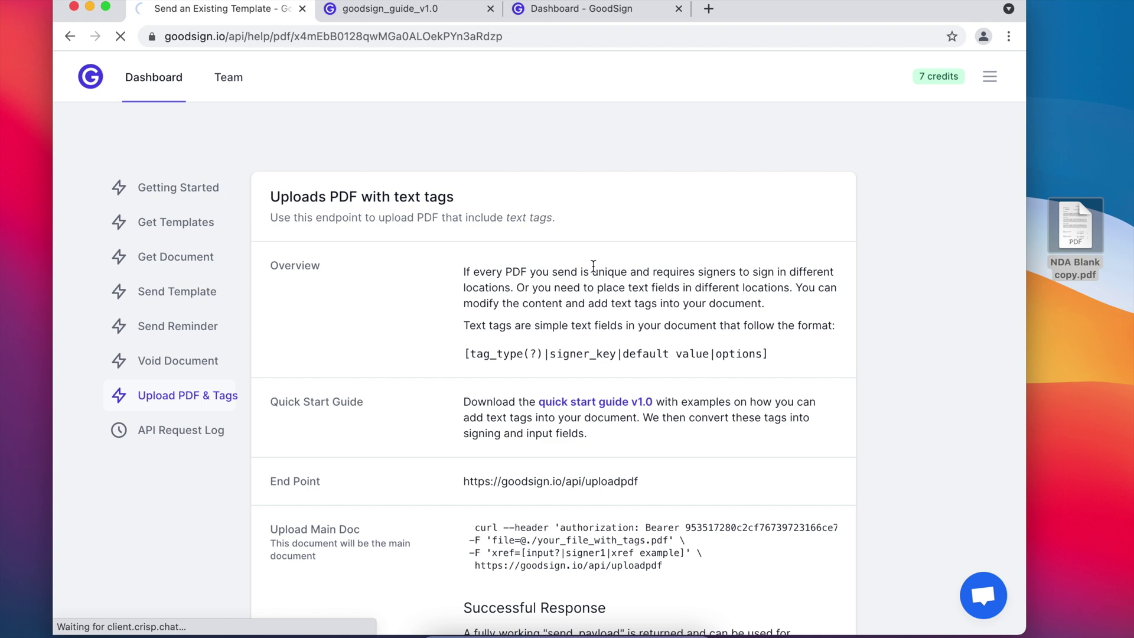
scroll(553, 307, "down", 3)
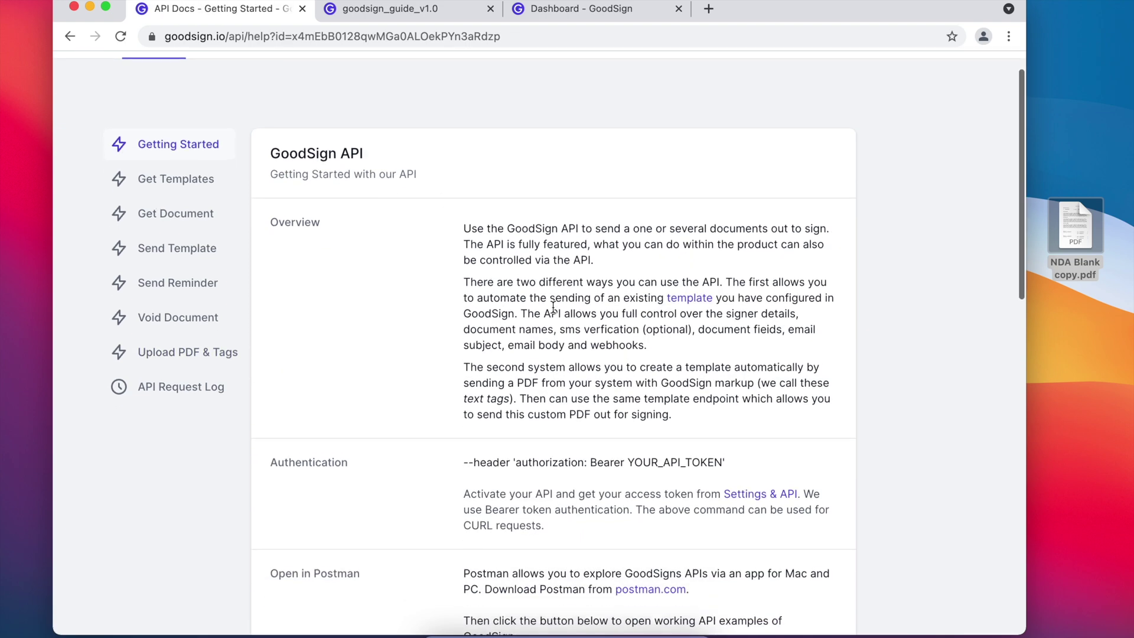
From the API docs, import a copy of the GoodSign collection into the Postman desktop app.
scroll(553, 307, "down", 6)
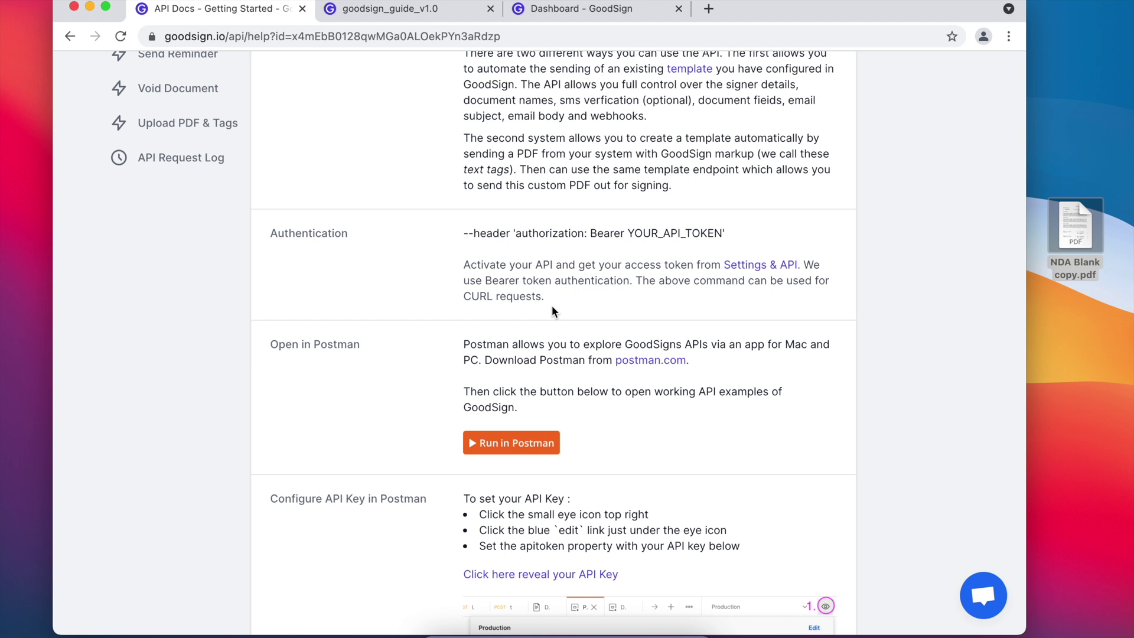
scroll(551, 306, "down", 2)
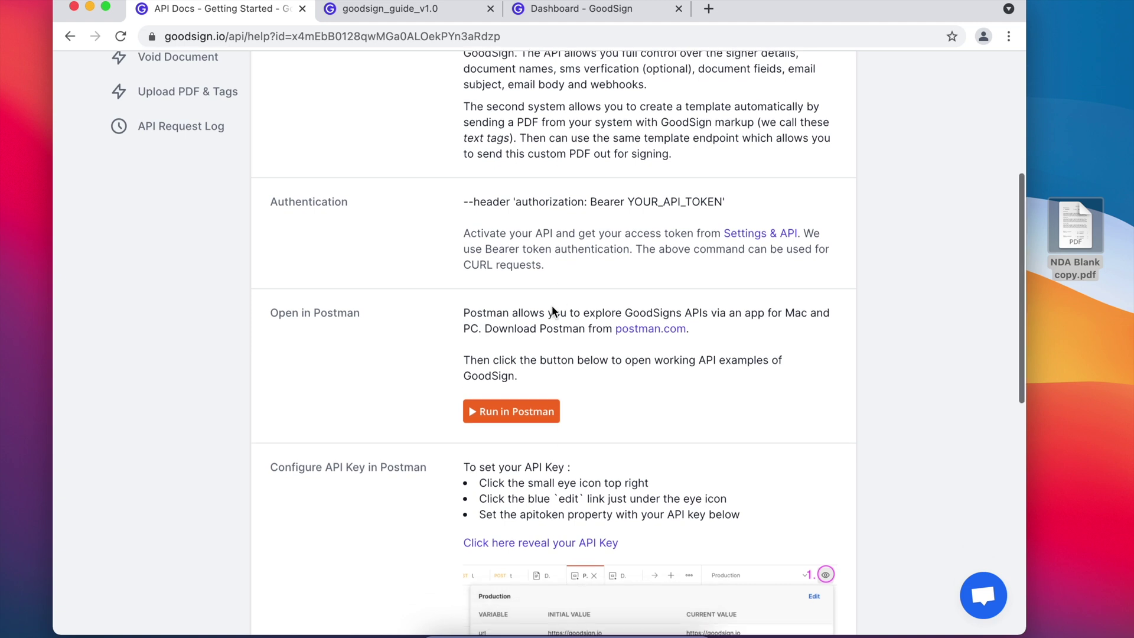
left_click(526, 395)
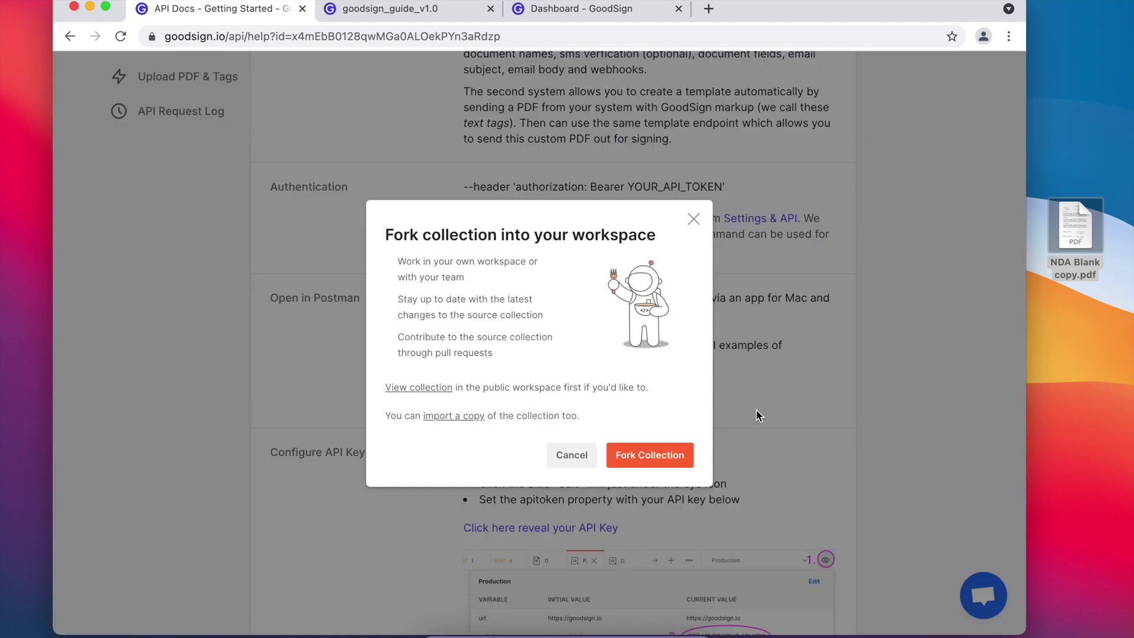
left_click(458, 417)
left_click(682, 170)
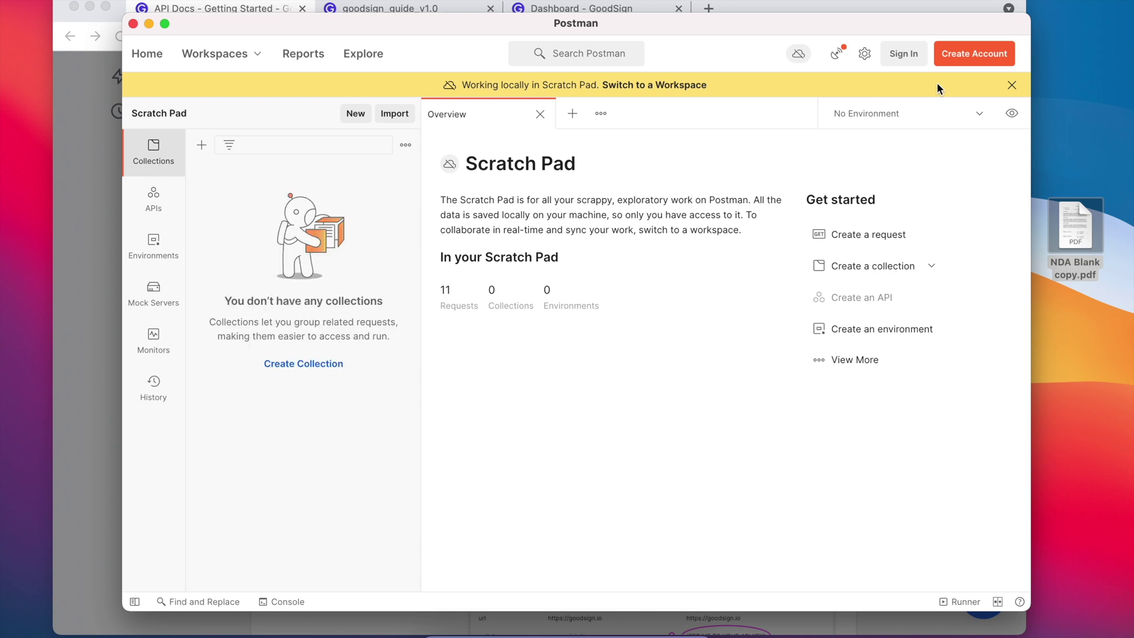
Dismiss Postman's Scratch Pad notice and open the imported GoodSignAPI collection to list its requests.
left_click(1012, 85)
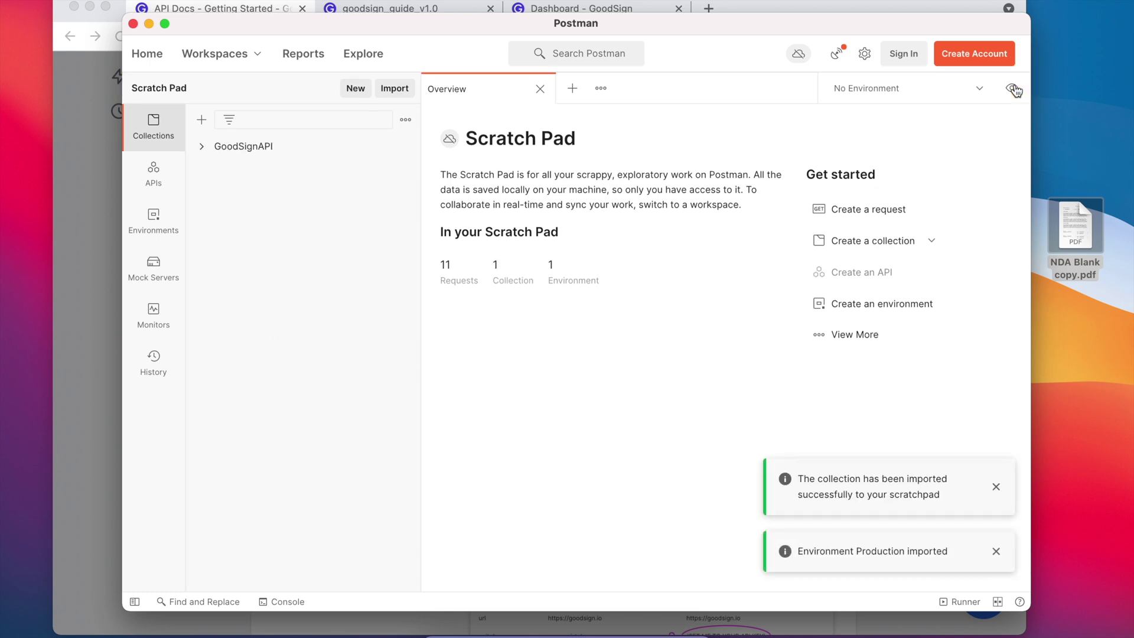
left_click(214, 148)
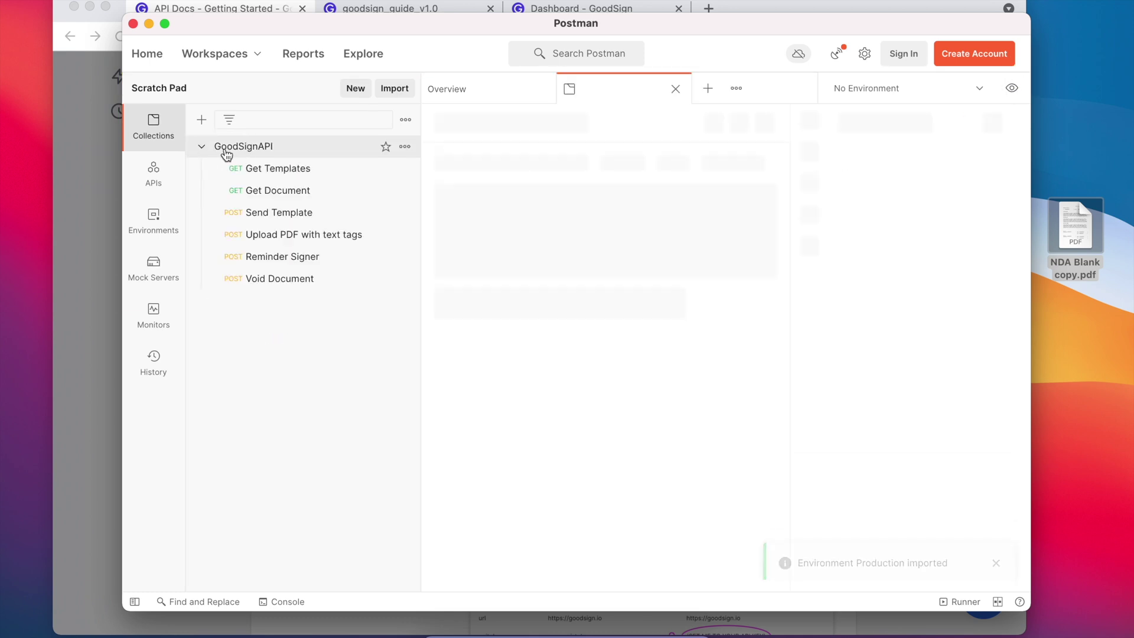
left_click_drag(502, 31, 507, 50)
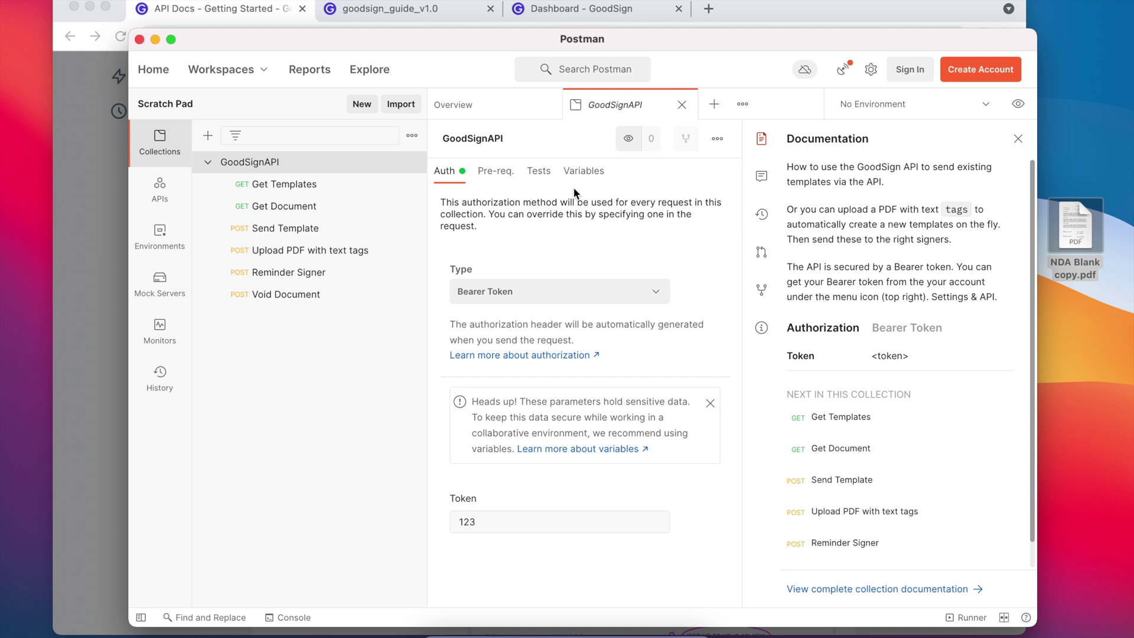
Return to the API docs in the browser, dismiss the import message, then reveal and copy the API key.
left_click(113, 218)
left_click(694, 219)
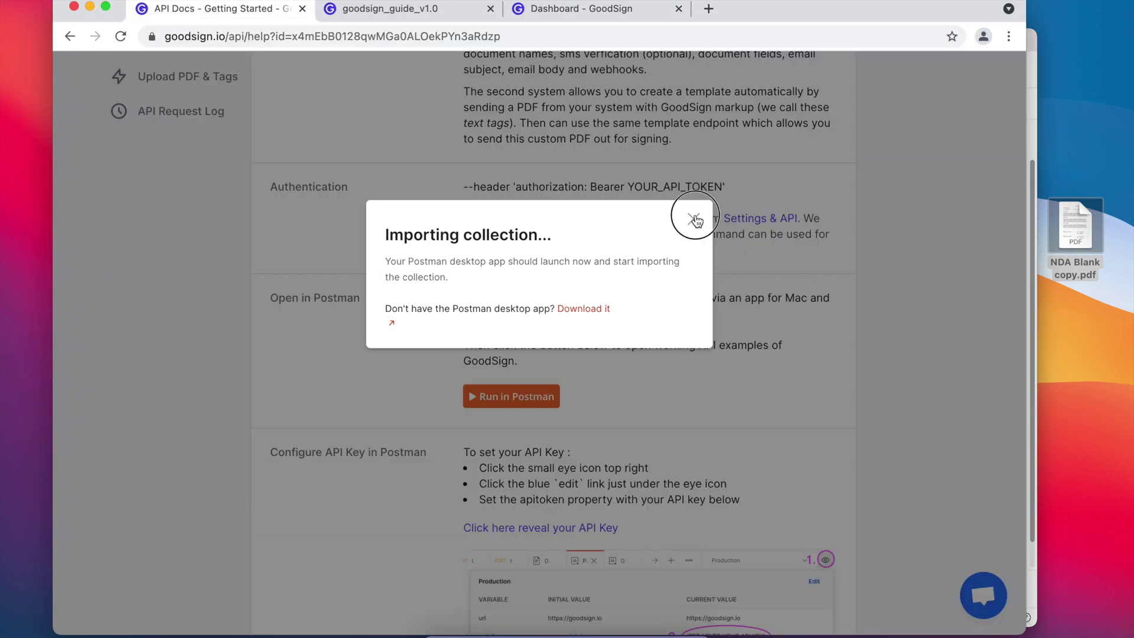
scroll(699, 330, "down", 3)
scroll(699, 331, "down", 2)
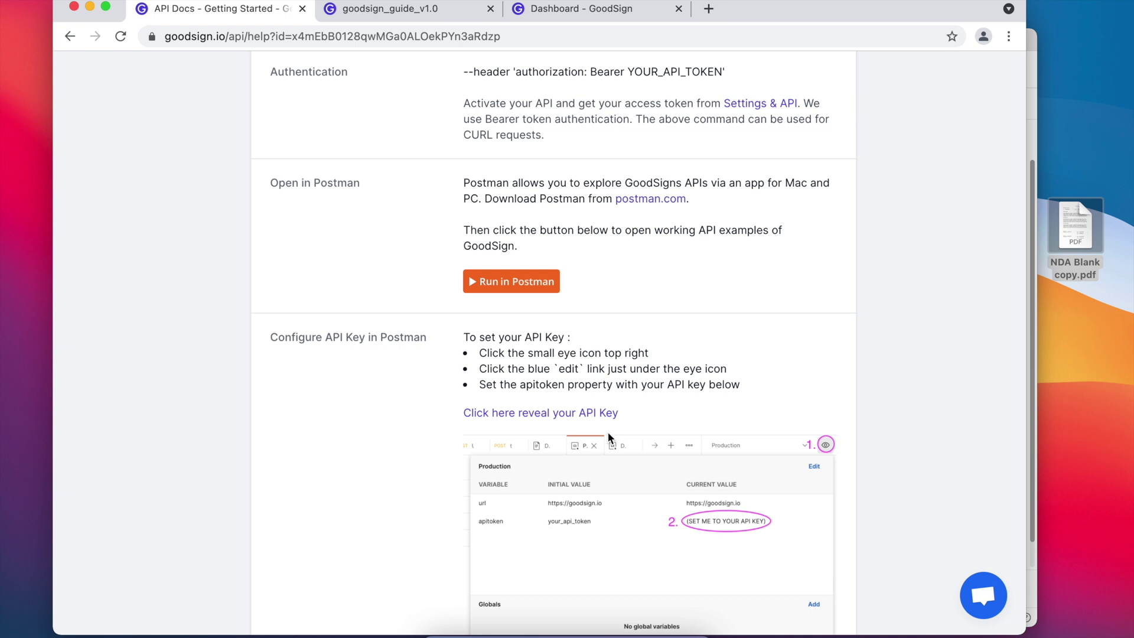
left_click(611, 412)
double_click(613, 413)
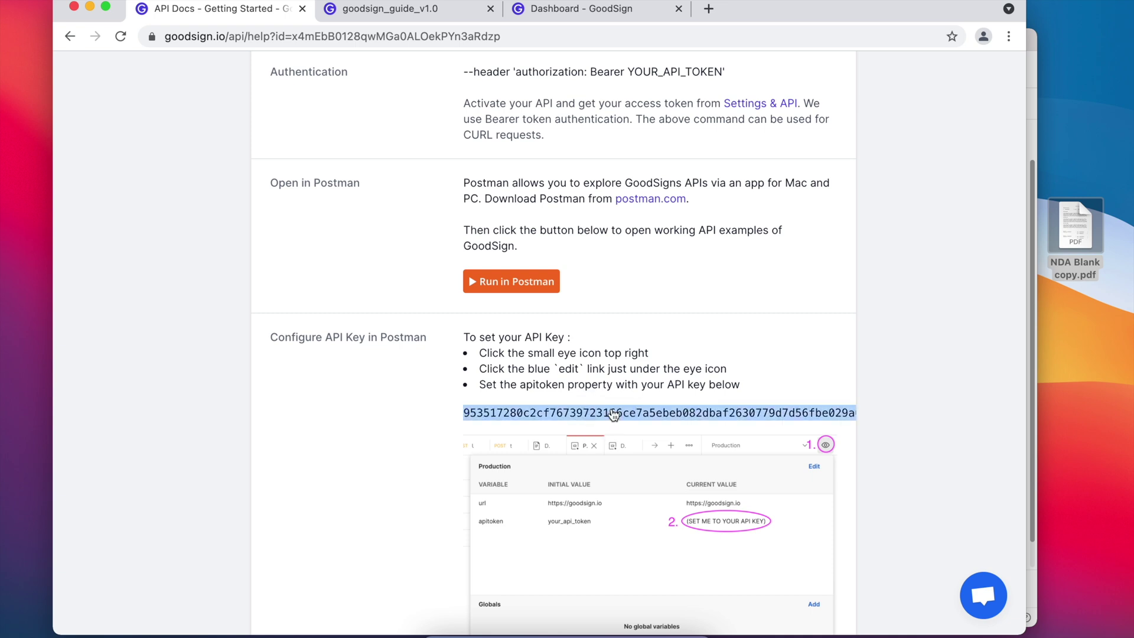
Switch to Postman and make Production the active environment.
key("super+Tab")
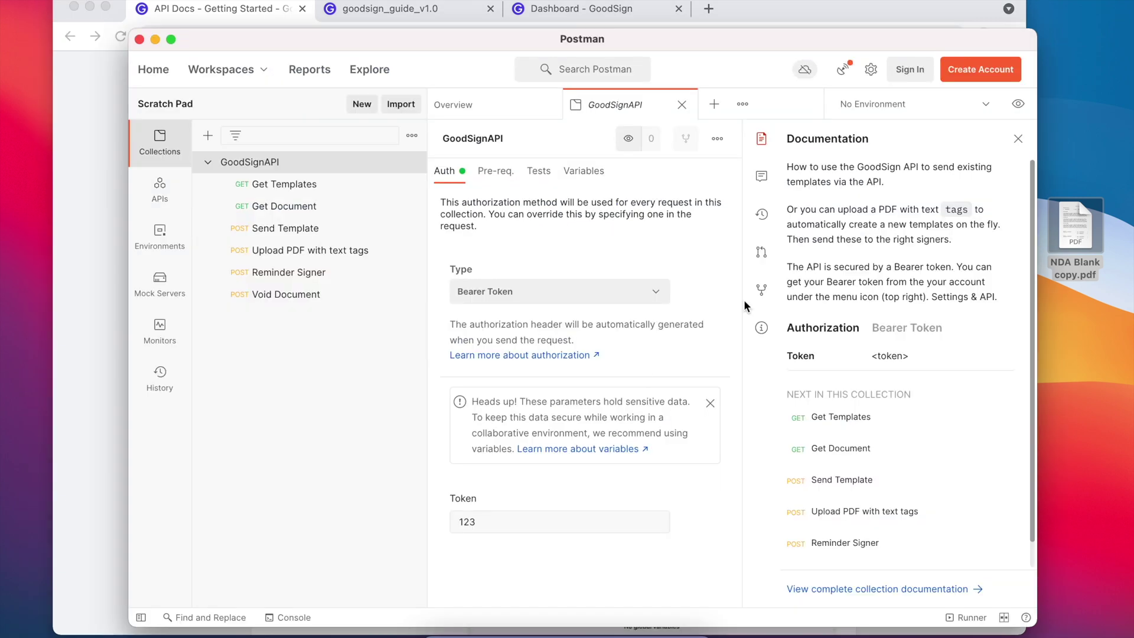
left_click(985, 104)
left_click(986, 105)
left_click(985, 106)
left_click(910, 161)
Paste the API key as the current value of the Production environment's apitoken variable and close the variable overview.
left_click(1018, 106)
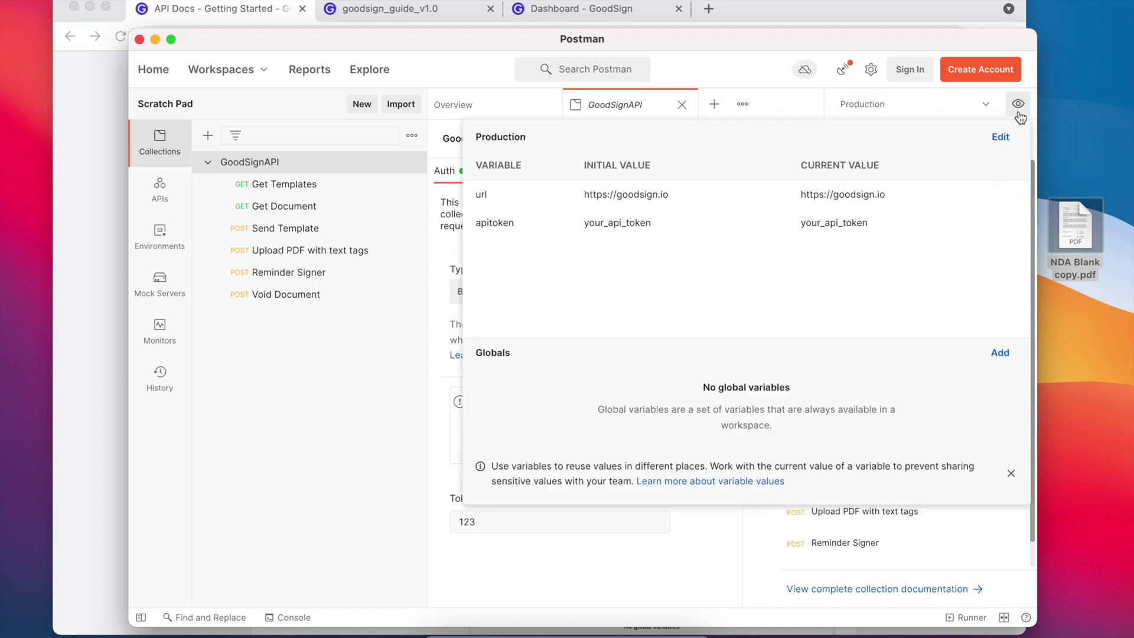
left_click(876, 222)
key("super+v")
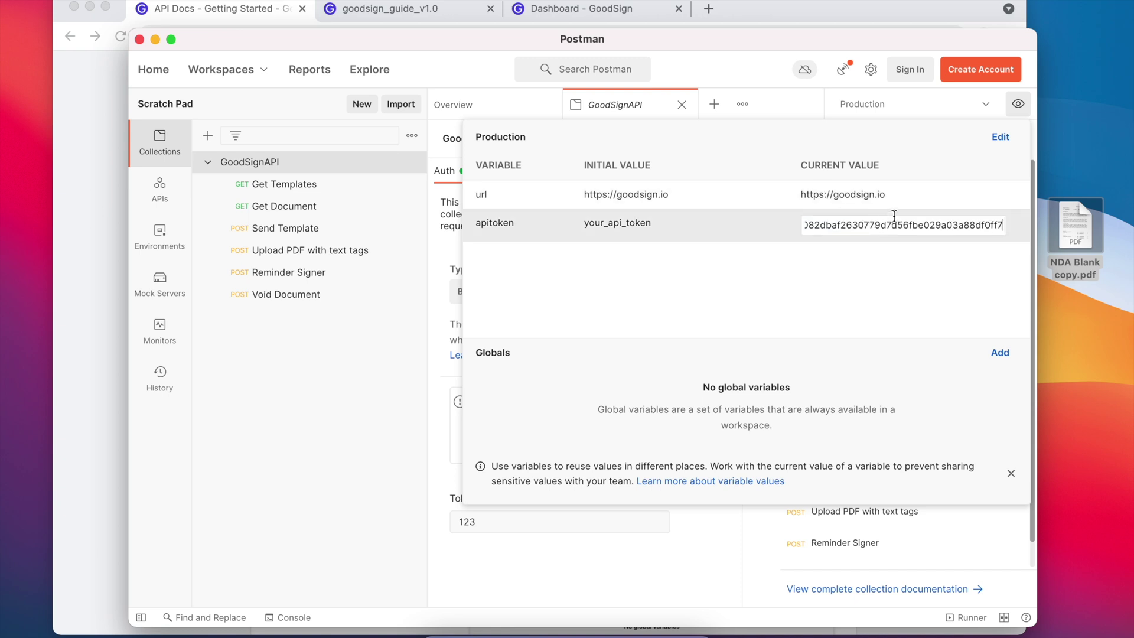
left_click(876, 262)
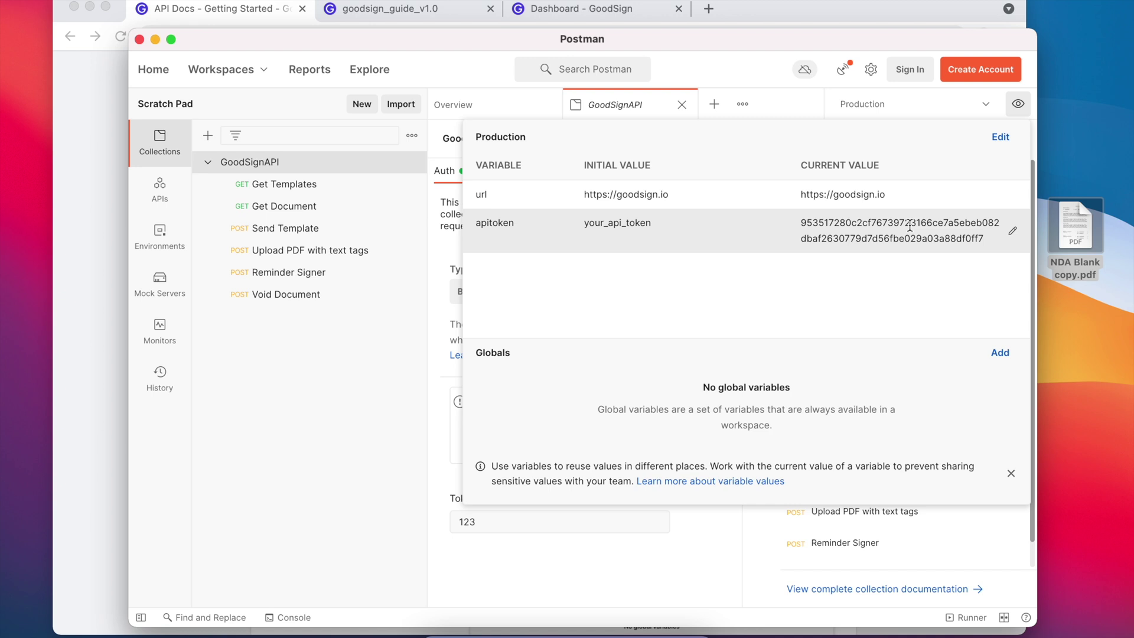
left_click(1016, 113)
left_click(1015, 112)
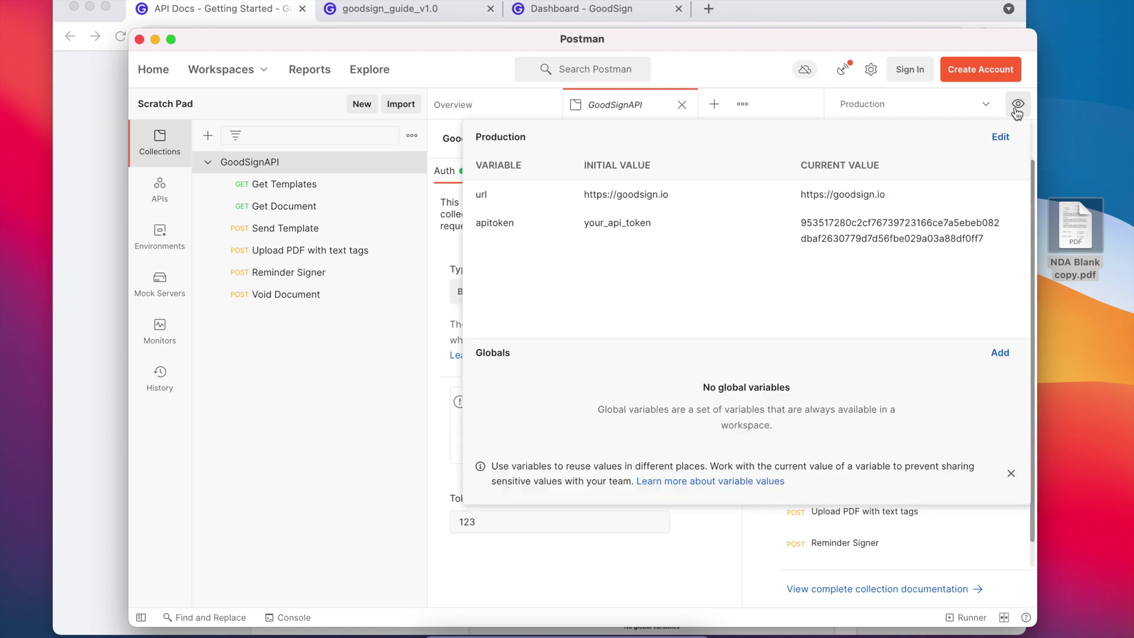
left_click(1016, 112)
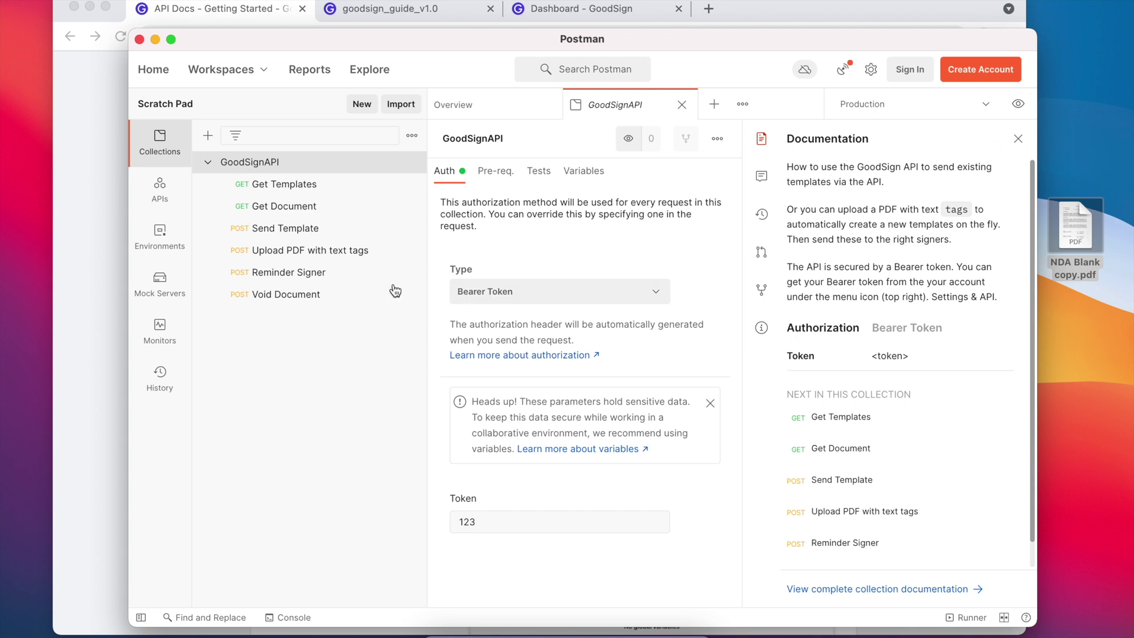
Open the Upload PDF with text tags request, show its authorization settings and enlarge the request area.
left_click(332, 262)
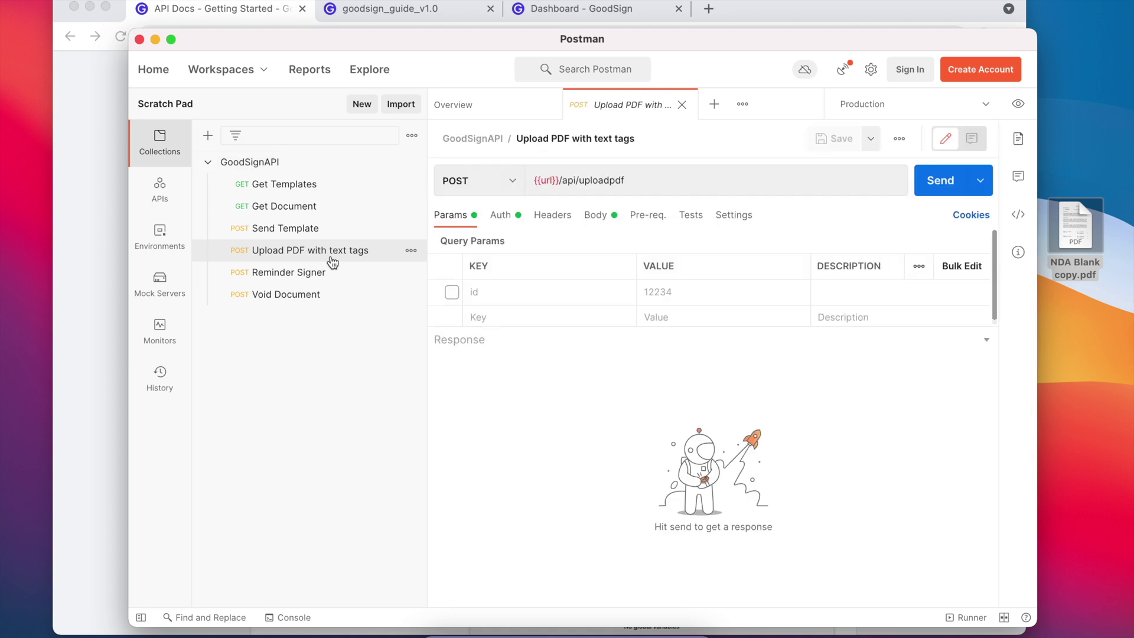
left_click(508, 218)
left_click_drag(643, 326, 624, 456)
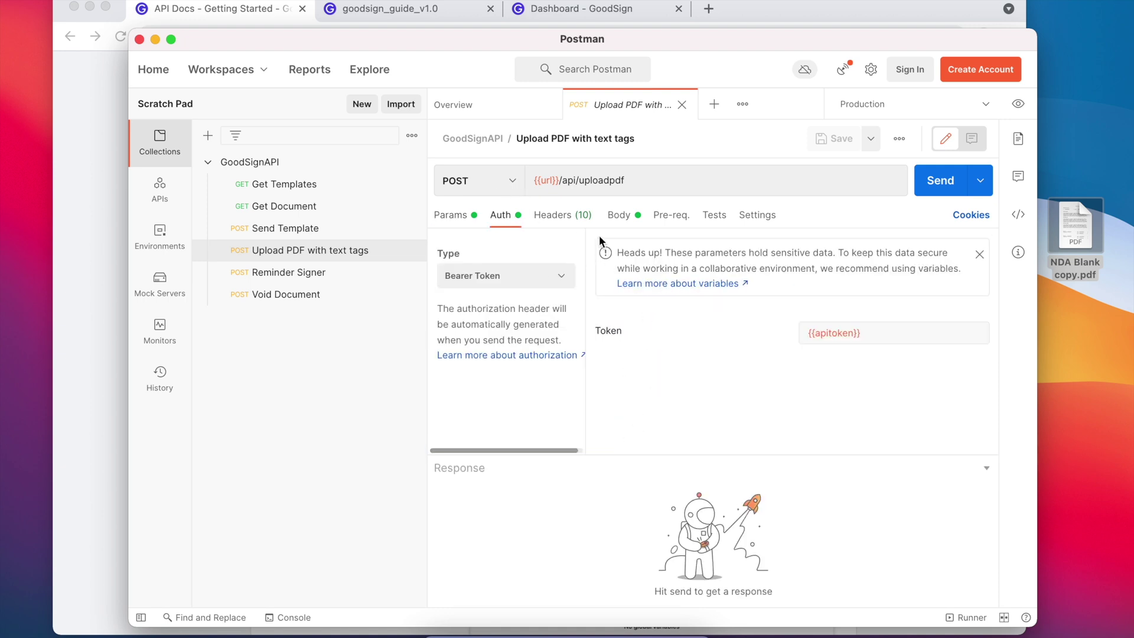
Replace goodsign_guide_v1.0.pdf in the request body's file field with NDA Blank copy.pdf from the Desktop, previewing it first.
left_click(619, 219)
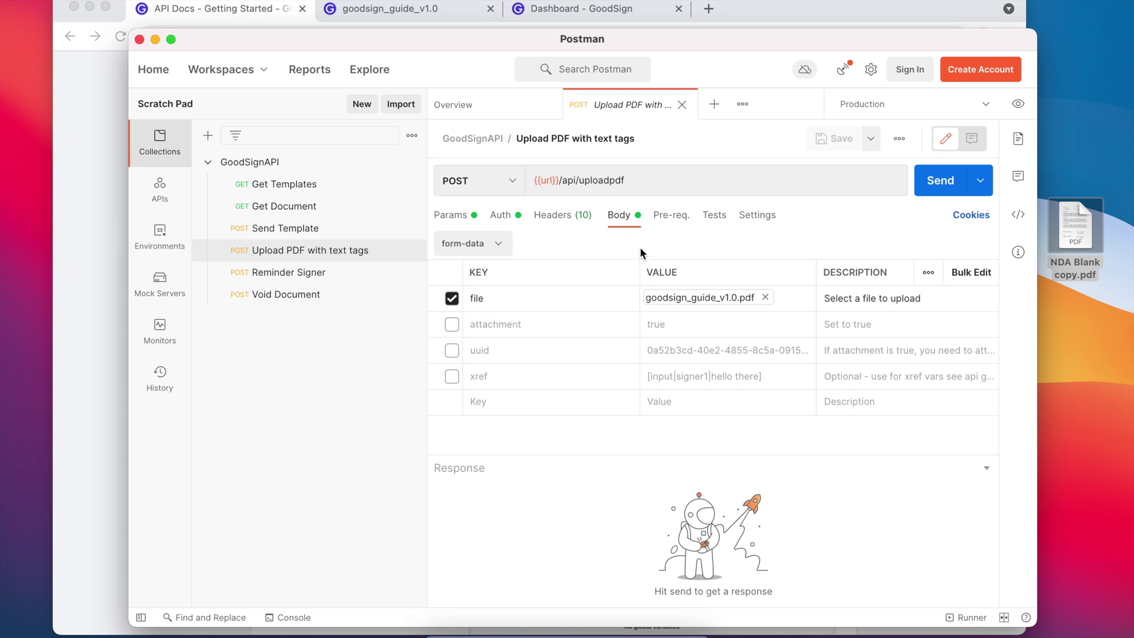
left_click(765, 296)
left_click(686, 299)
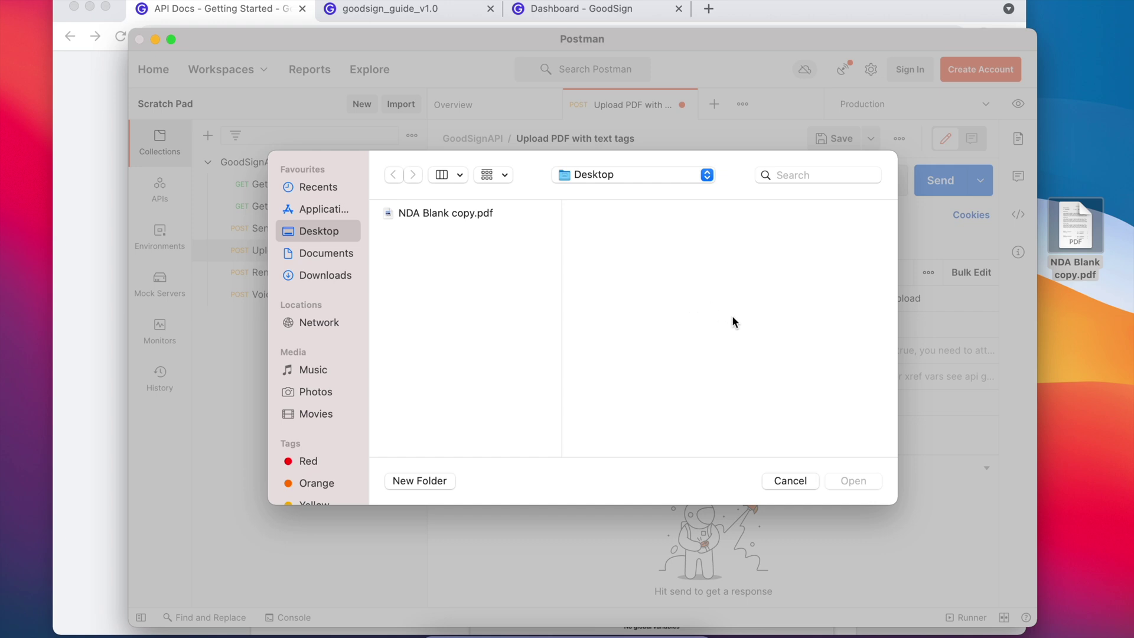
left_click(468, 213)
key("space")
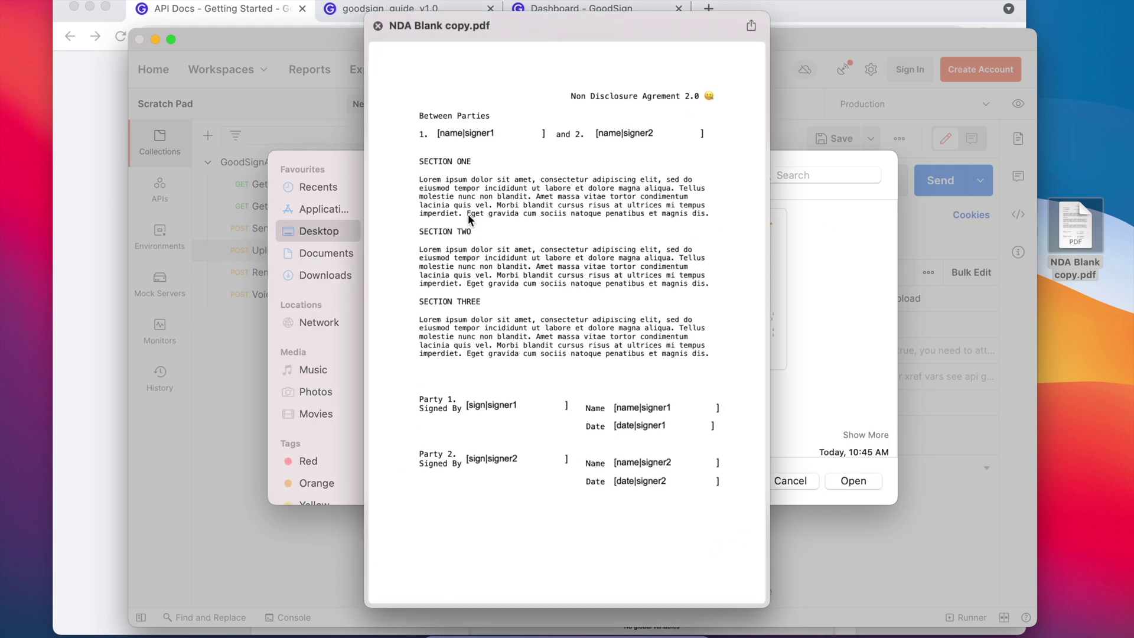
key("space")
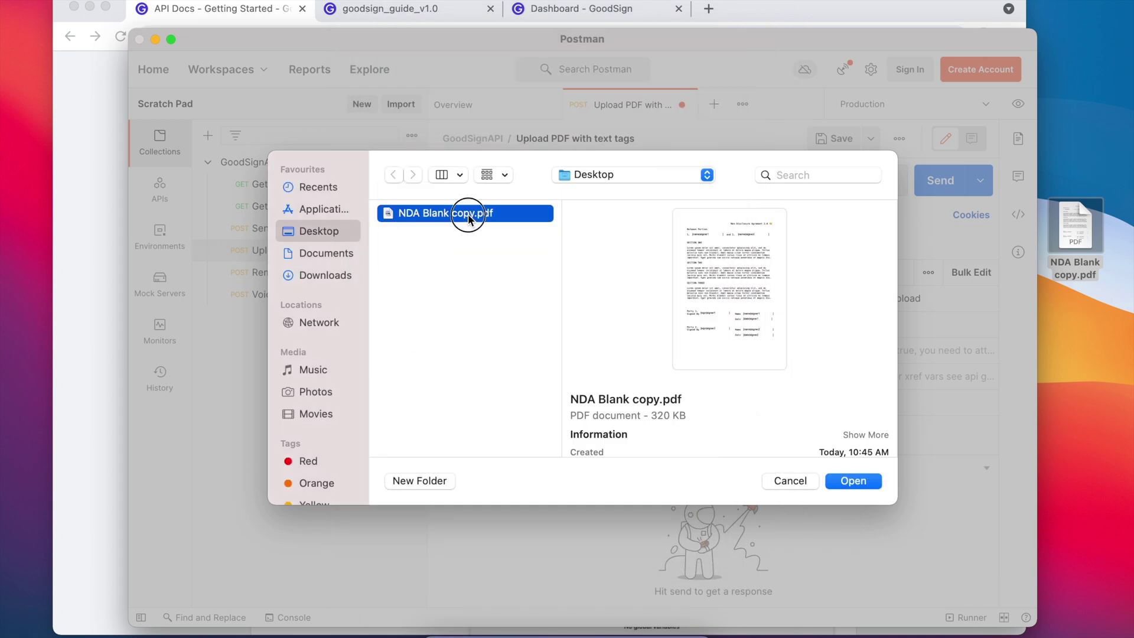
left_click(848, 482)
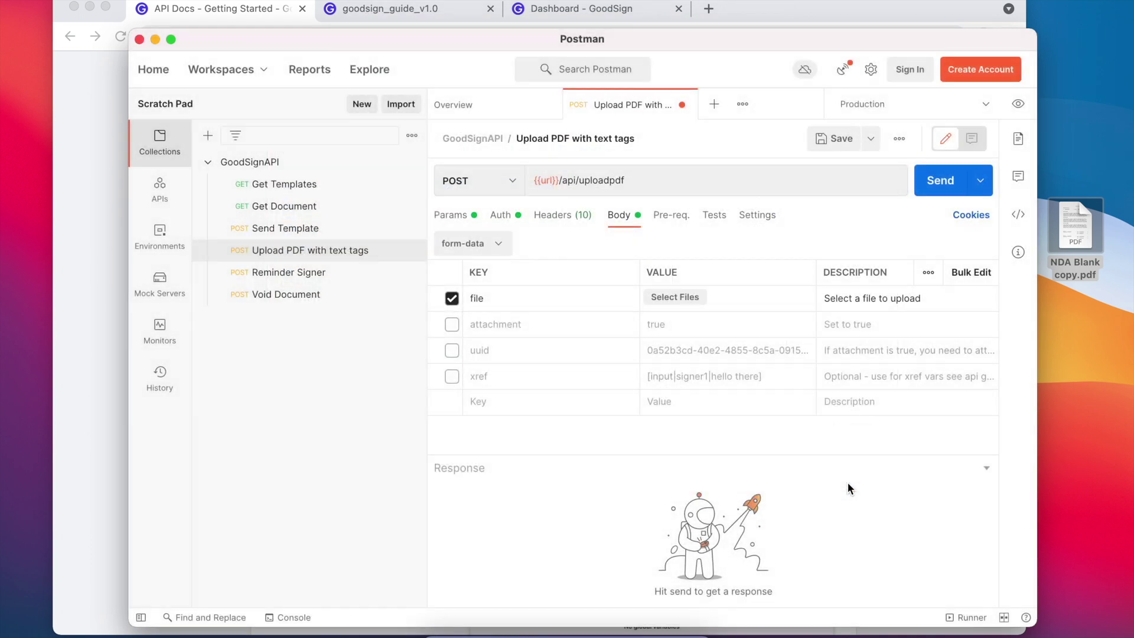
Send the PDF upload request and enlarge the response area to examine the returned message and send payload.
left_click(944, 184)
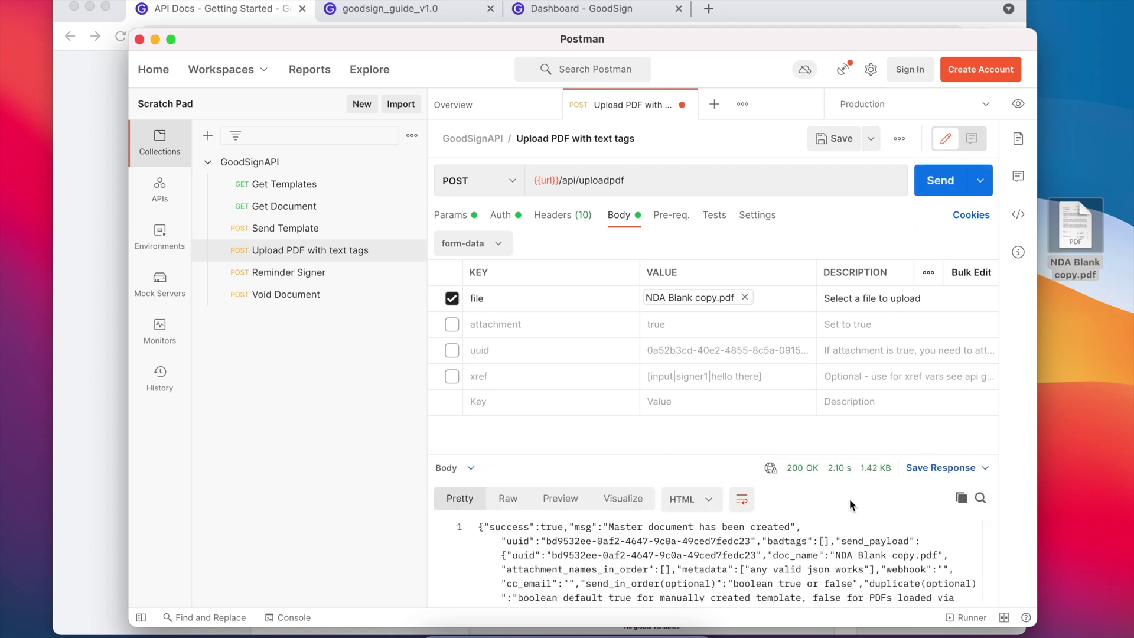
mouse_move(838, 467)
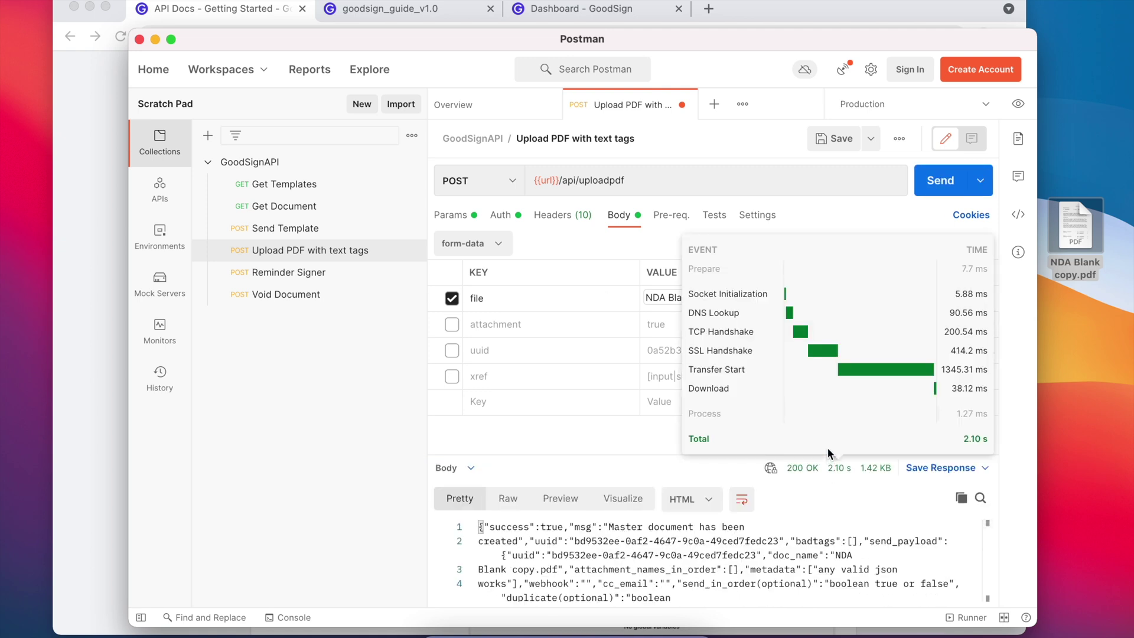
left_click_drag(585, 458, 585, 320)
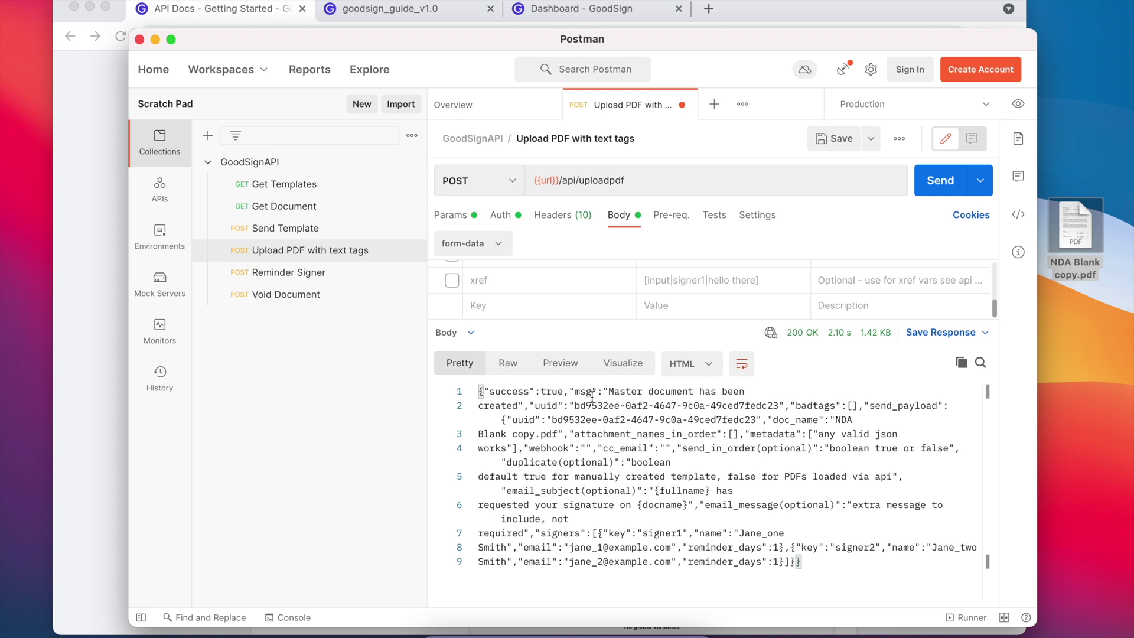
left_click(610, 392)
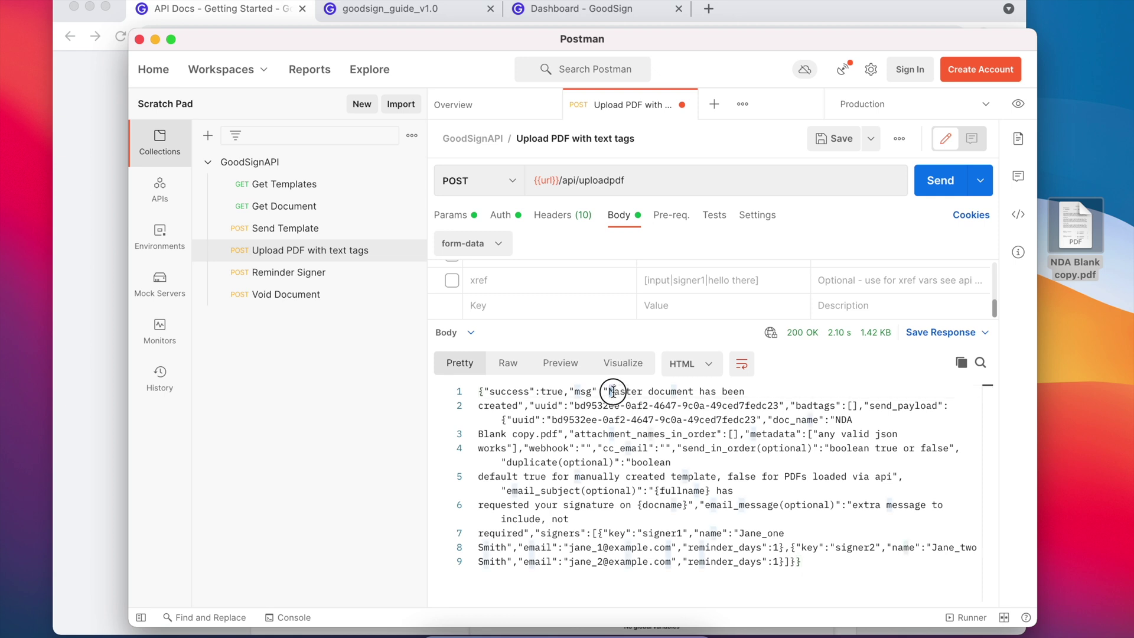
left_click(636, 392)
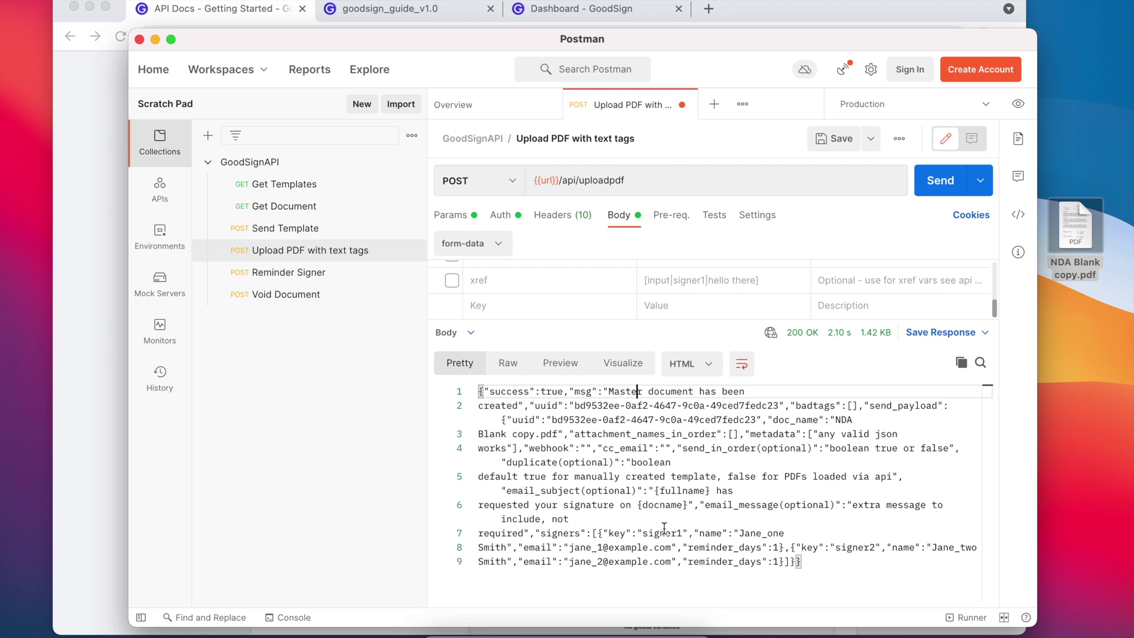
Switch to the GoodSign dashboard in the browser and open the NDA Blank copy.pdf template from the templates list.
left_click(103, 402)
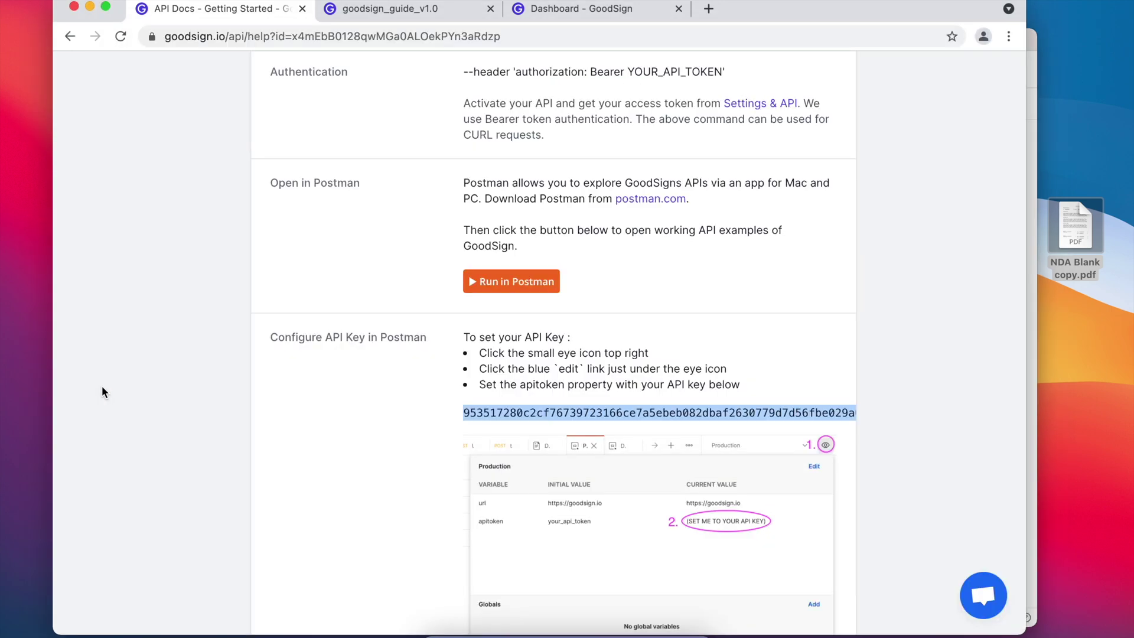
left_click(559, 10)
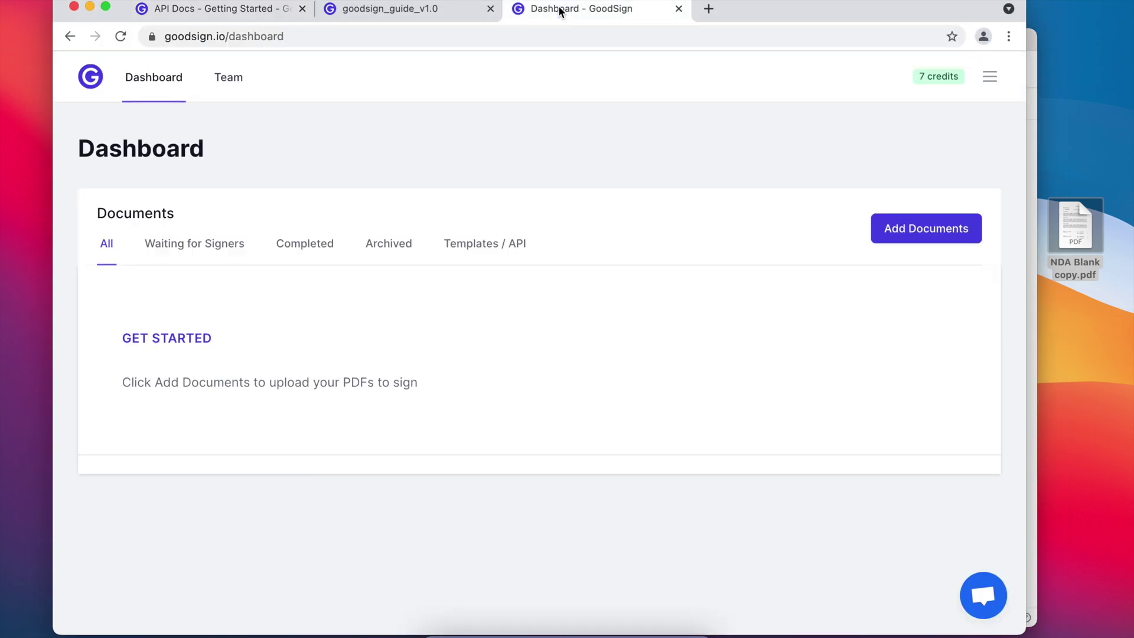
left_click(510, 248)
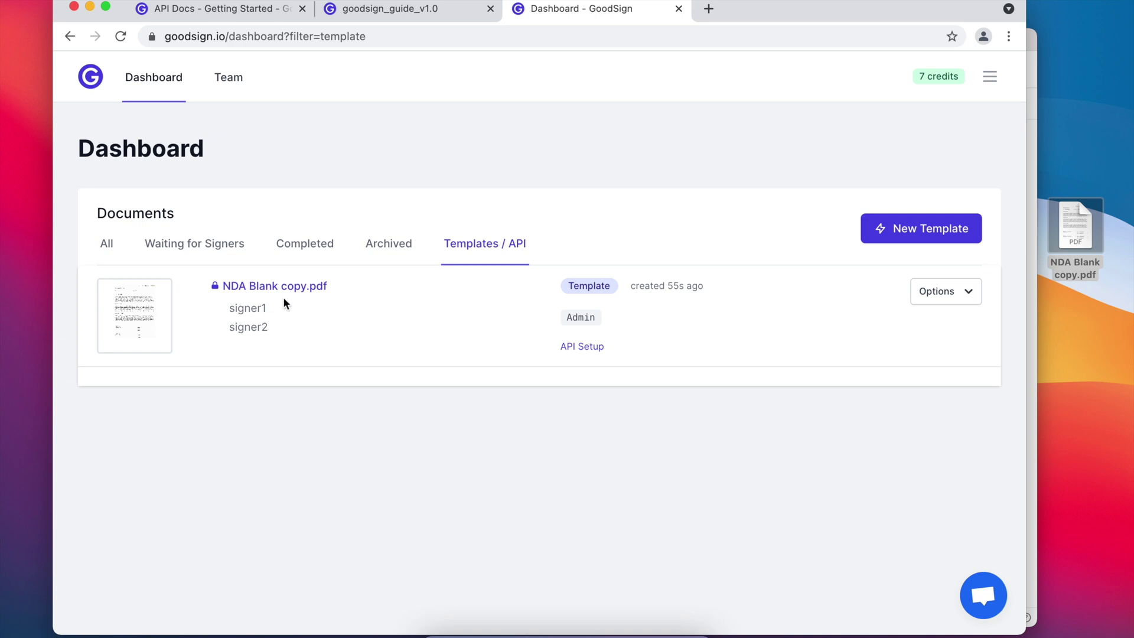
left_click(300, 290)
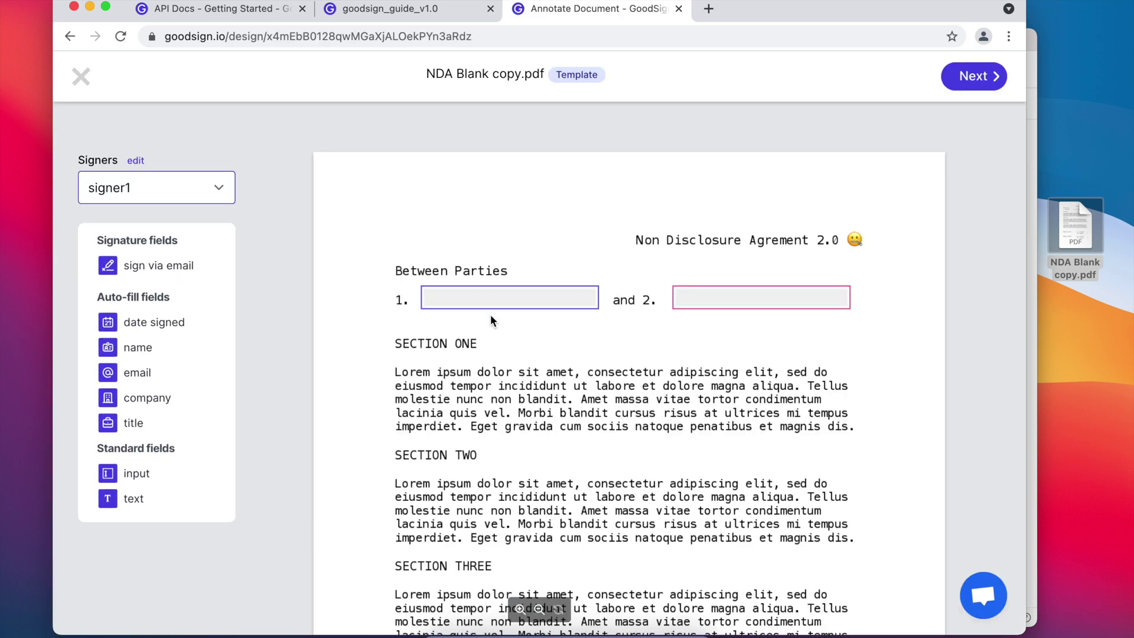
Check the signer assignments of the Between Parties name fields and Party 1's signature field in the template.
scroll(490, 319, "down", 1)
left_click(537, 270)
left_click(710, 264)
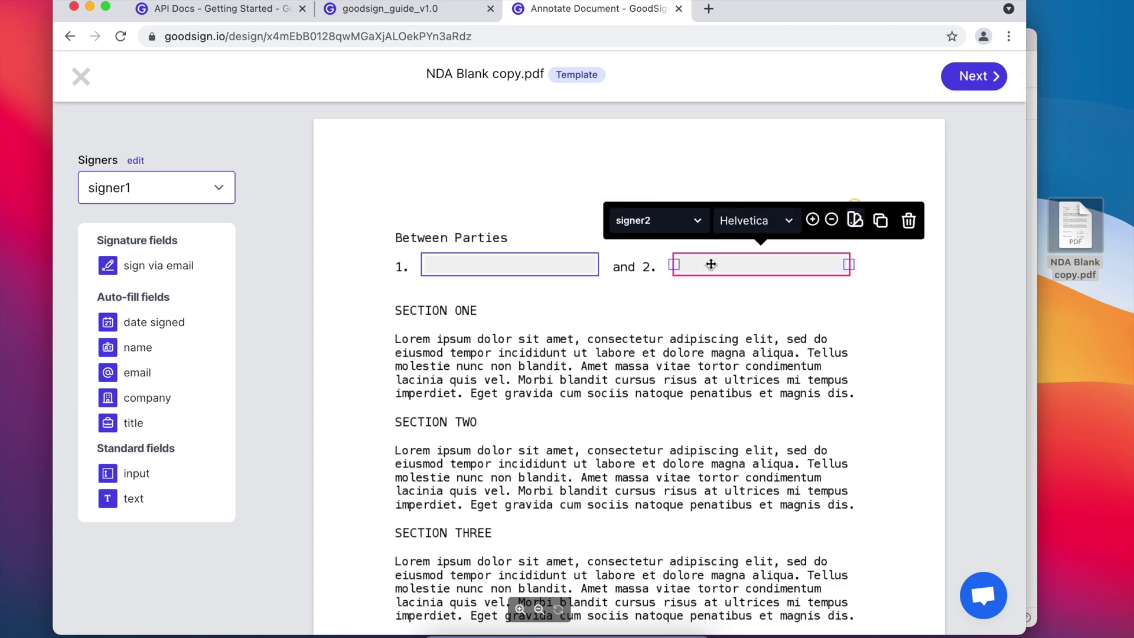
scroll(667, 316, "down", 7)
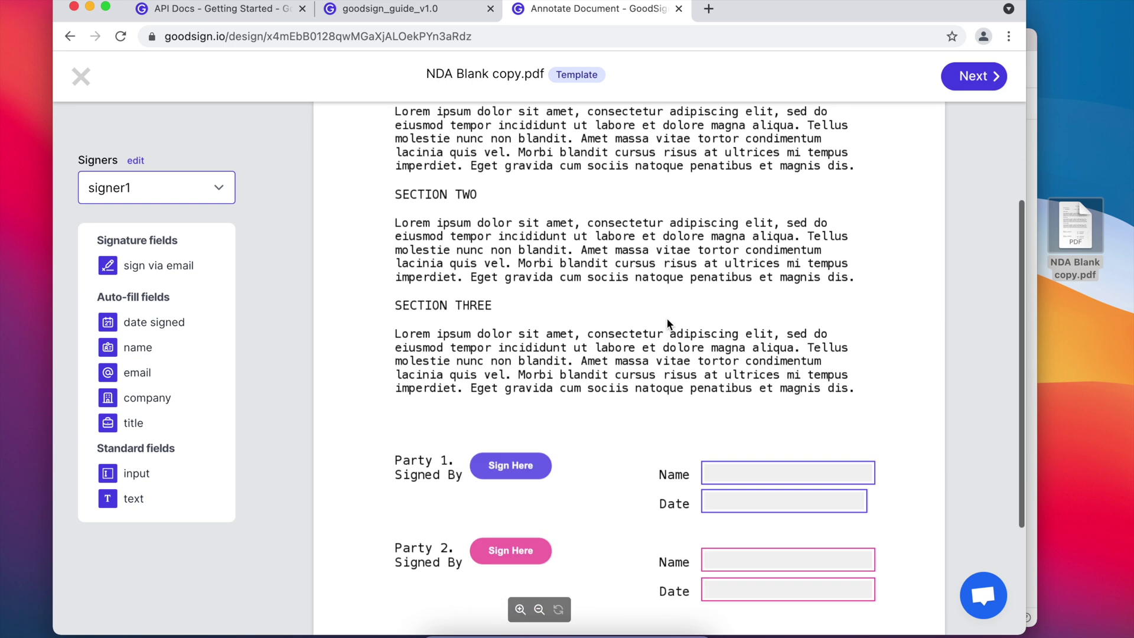
left_click(538, 288)
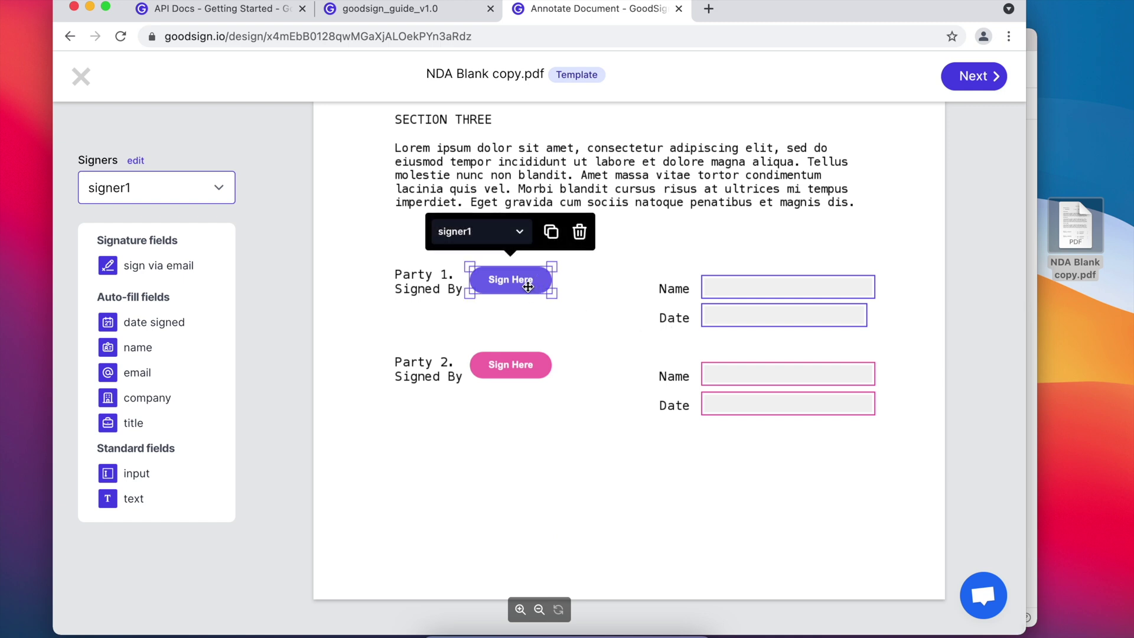
Check the signer assignments of Party 1's Name and Date fields, and return to the templates list.
left_click(741, 287)
left_click(729, 319)
left_click(654, 350)
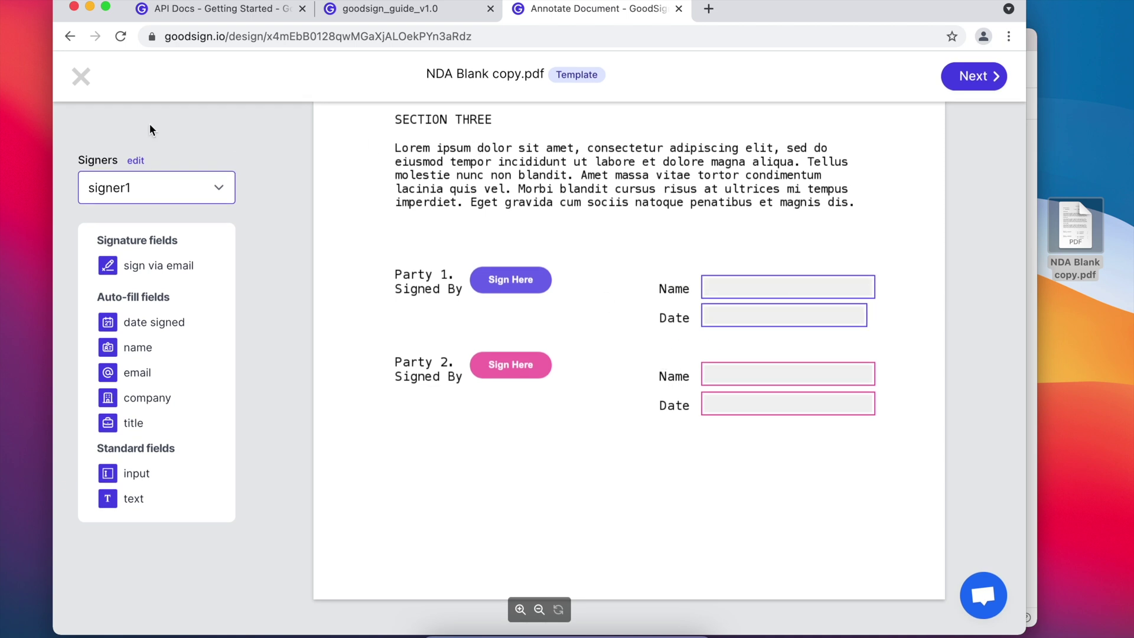
left_click(81, 76)
left_click(670, 125)
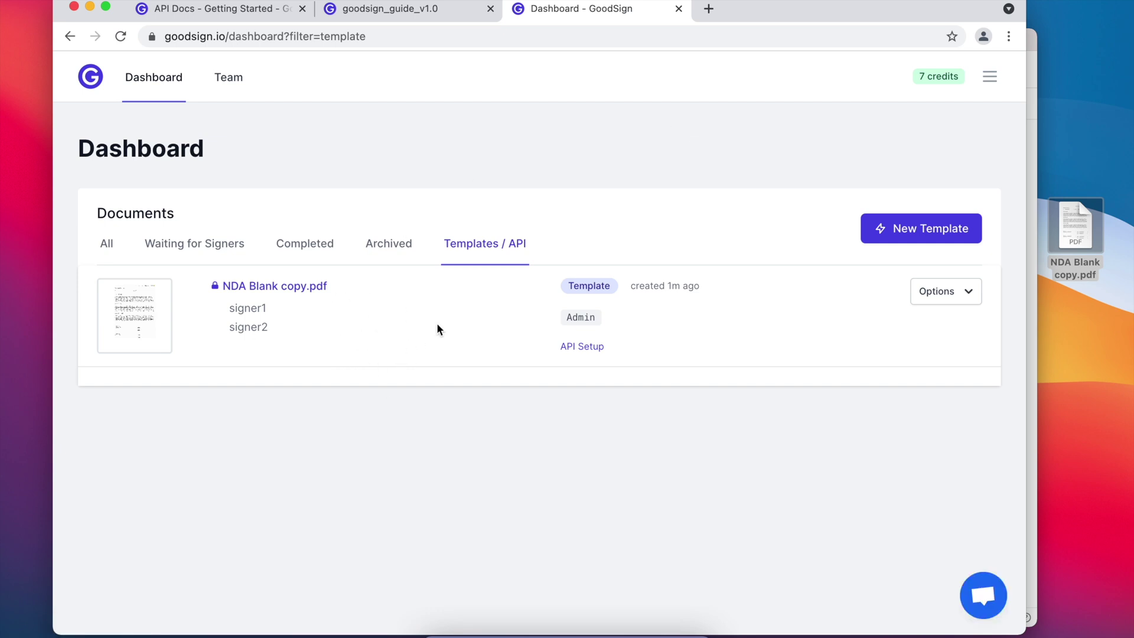
Switch to Postman, show the upload response as raw text, and copy the JSON object under send_payload.
key("super+Tab")
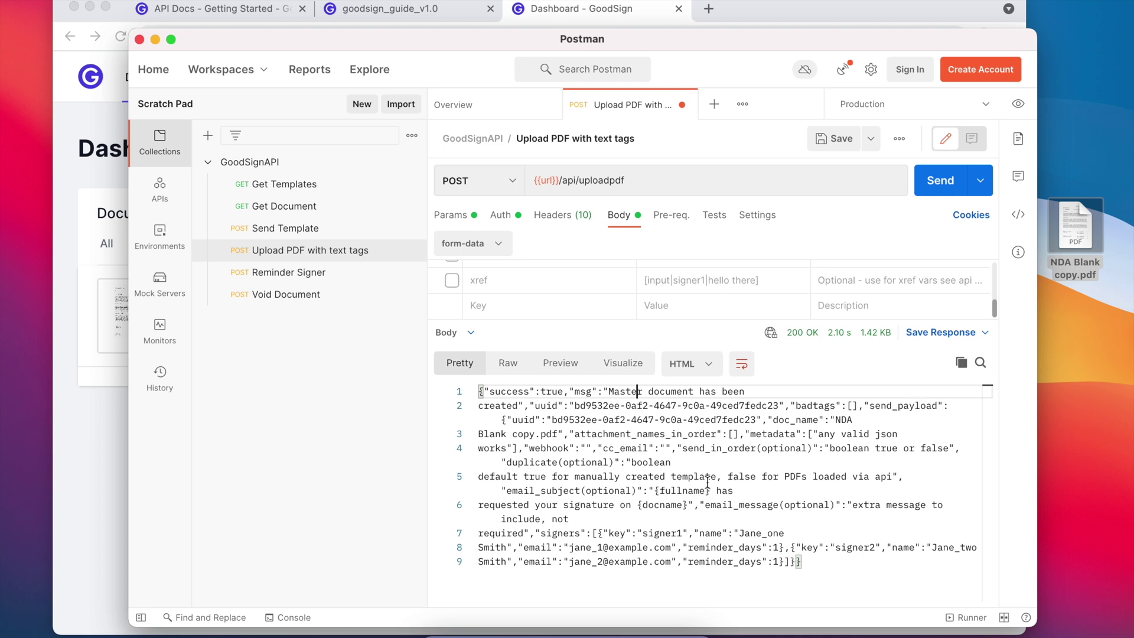
left_click(520, 372)
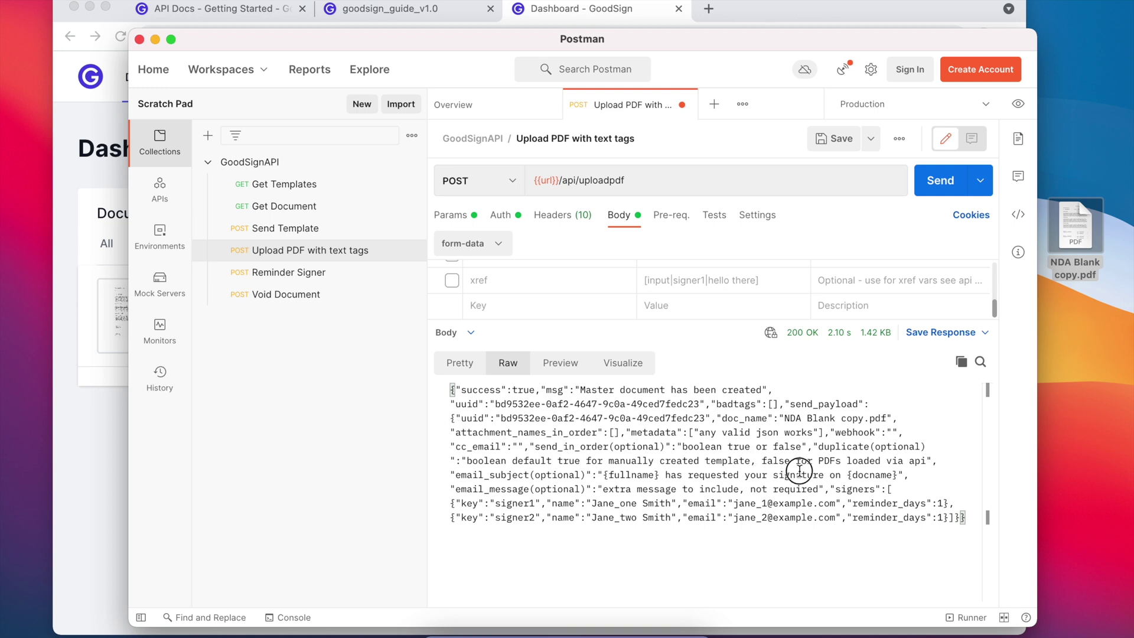
left_click_drag(962, 517, 447, 423)
key("super+c")
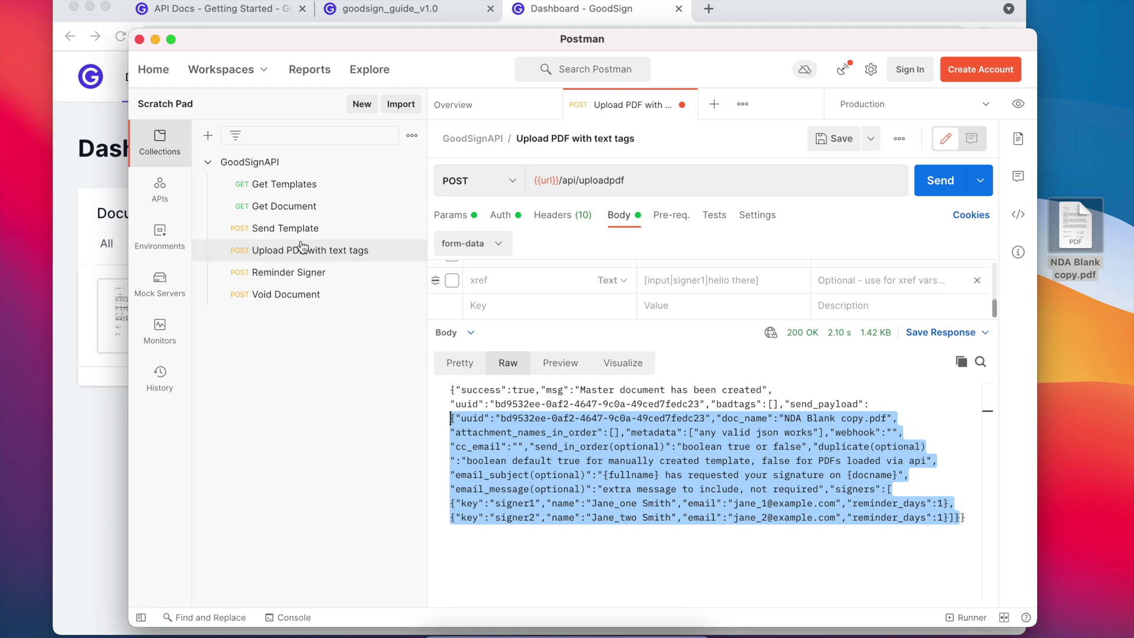
Replace the Send Template request's JSON body with the copied send payload and beautify it, enlarging the body area.
left_click(275, 228)
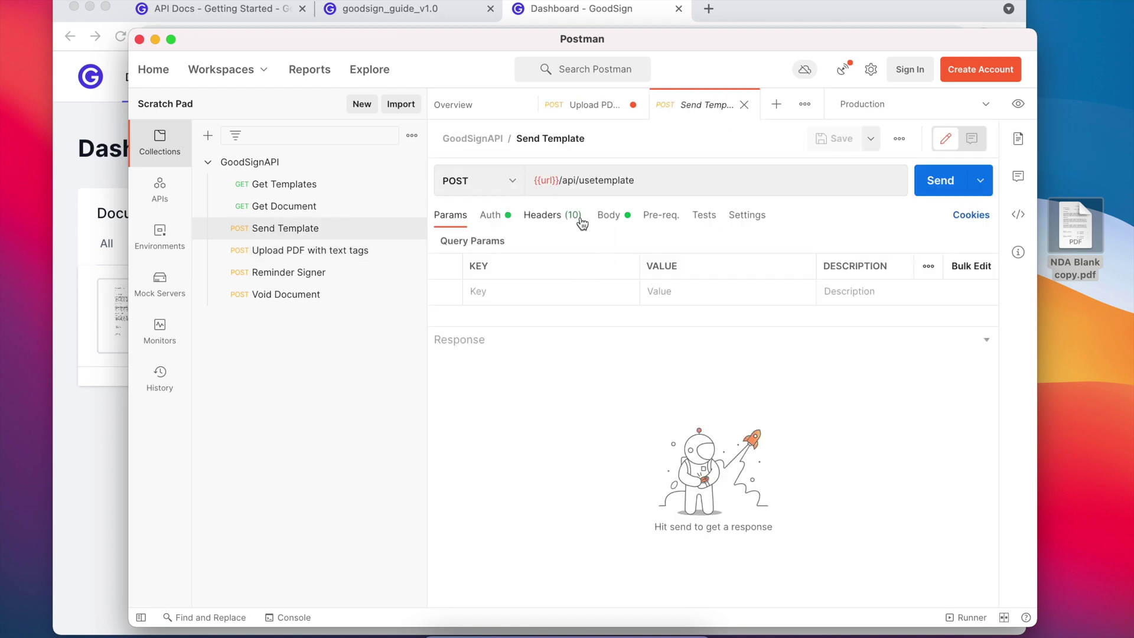
left_click(610, 219)
left_click_drag(780, 326, 777, 540)
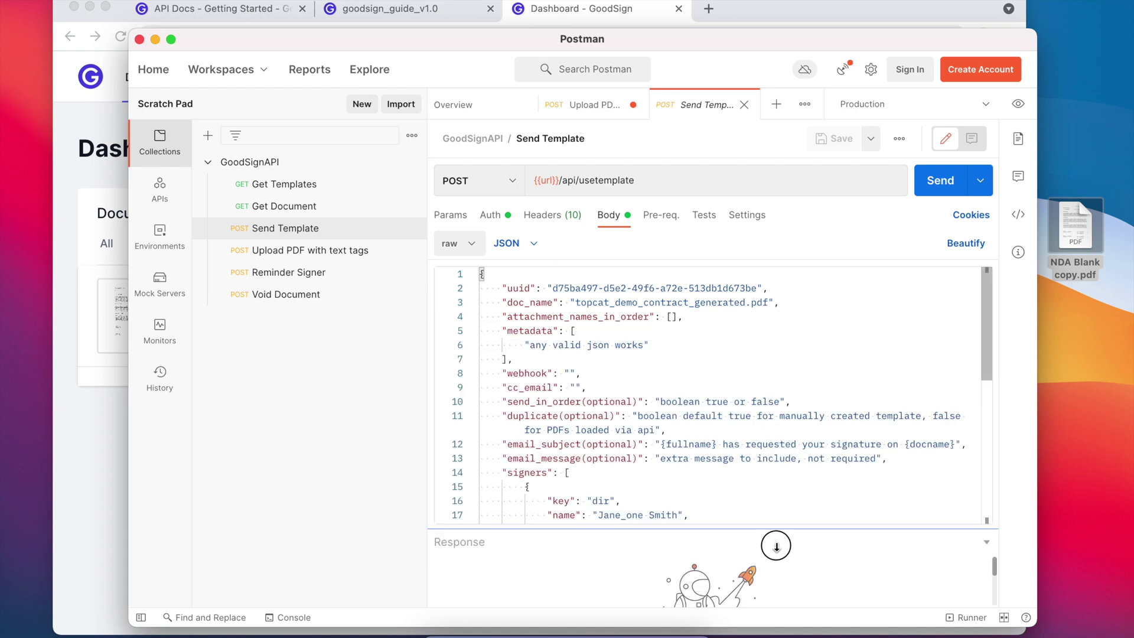
key("super+a")
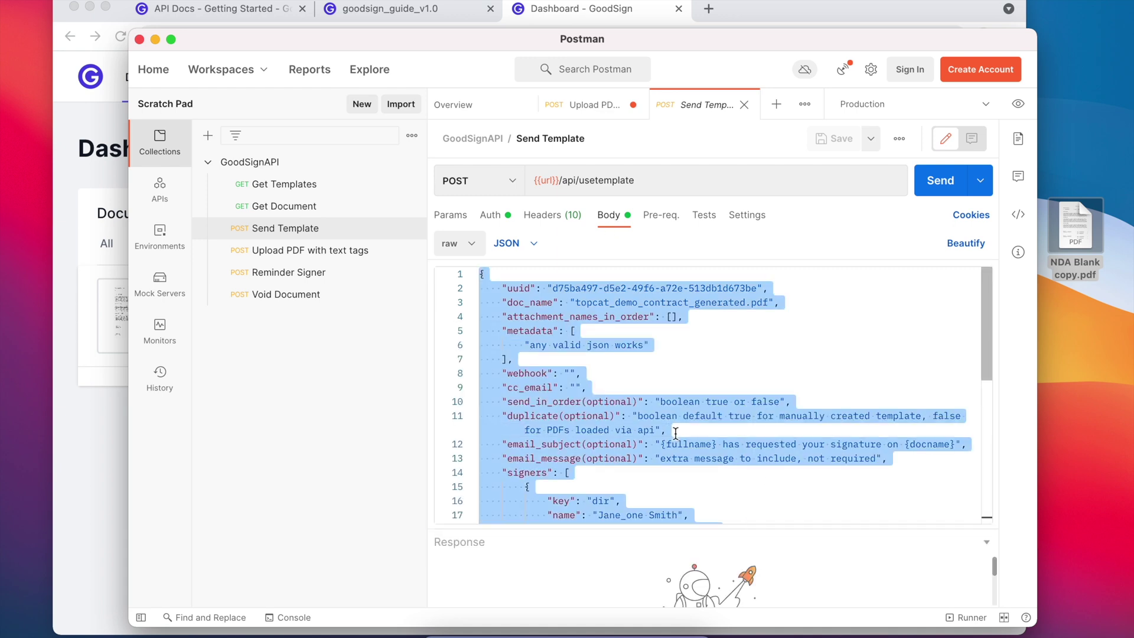
key("BackSpace")
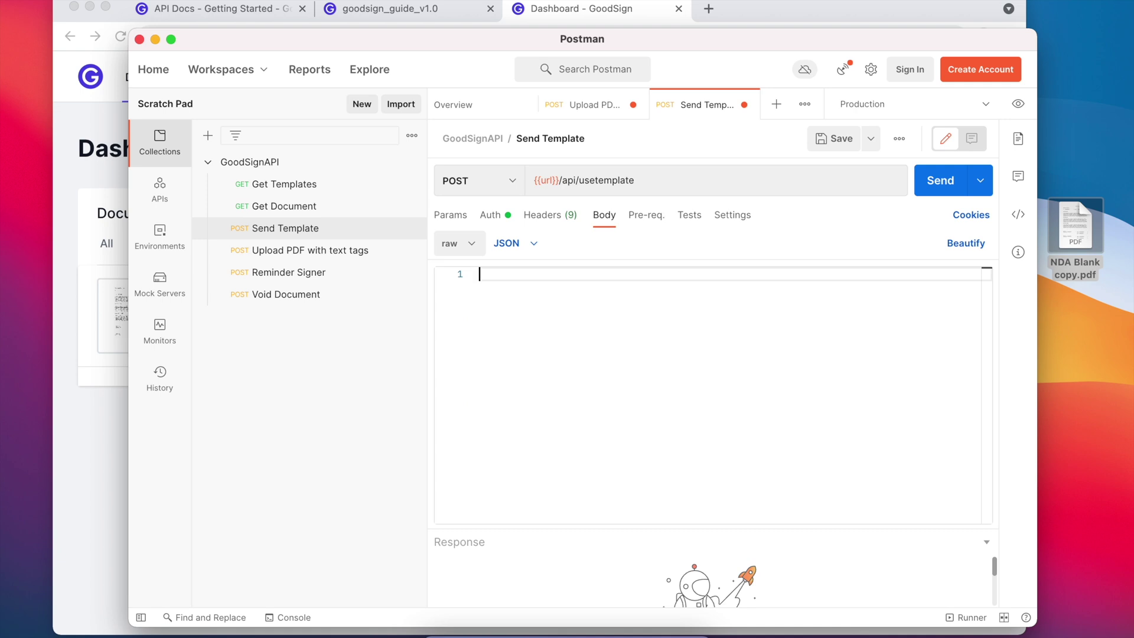
key("super+v")
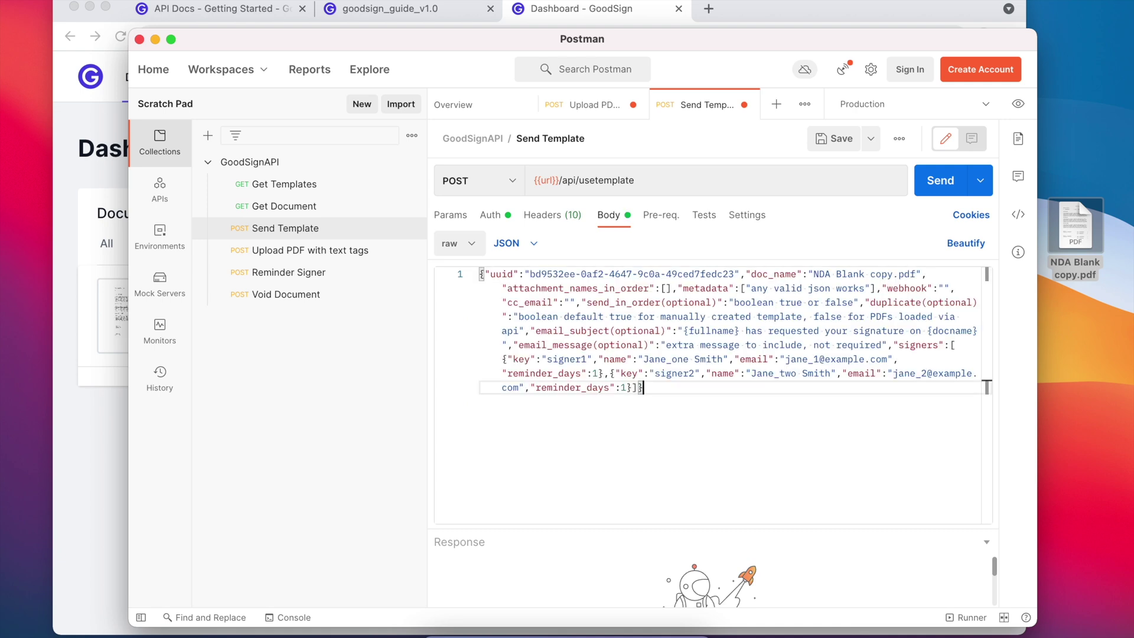
left_click(963, 247)
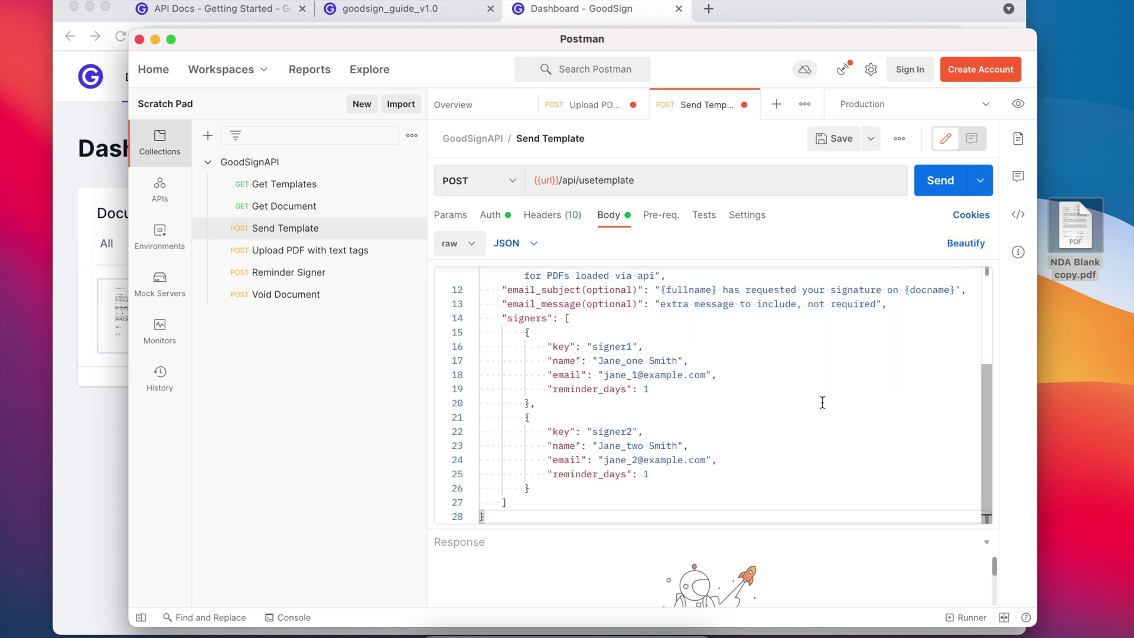
Set the doc_name value in the request body to "Johns NDA.pdf".
scroll(822, 403, "up", 5)
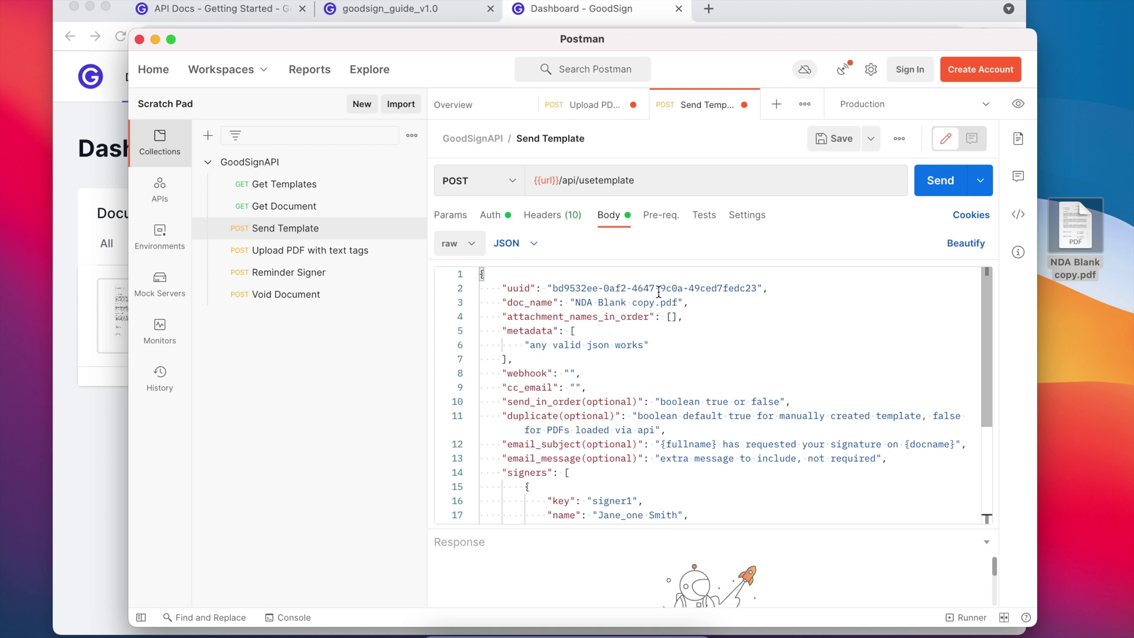
left_click_drag(655, 302, 576, 303)
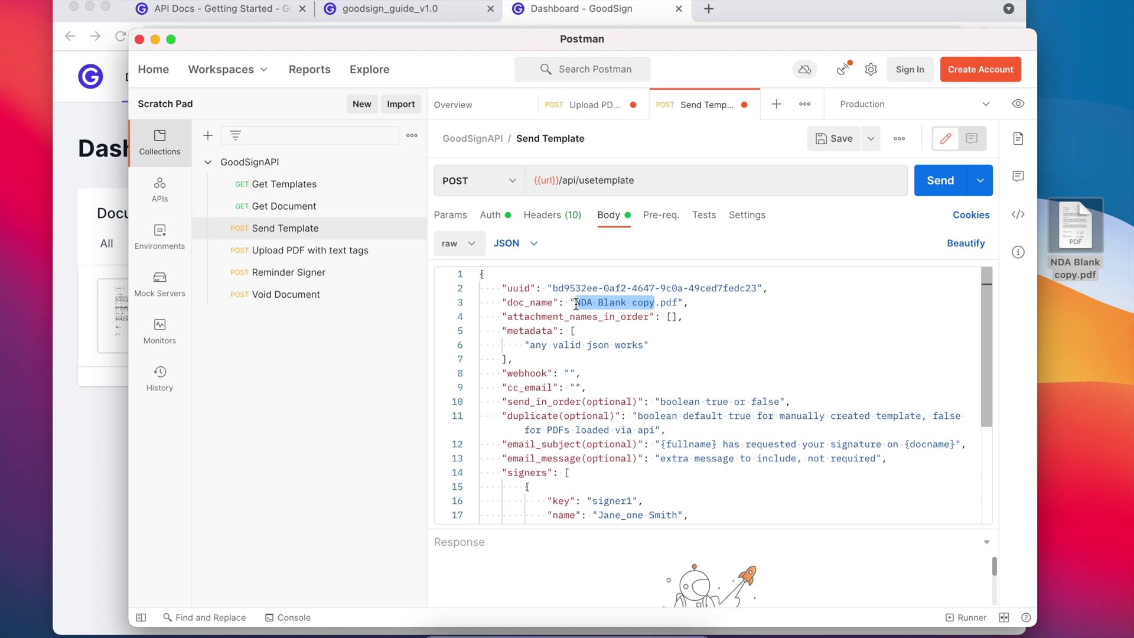
type("Johns NDA")
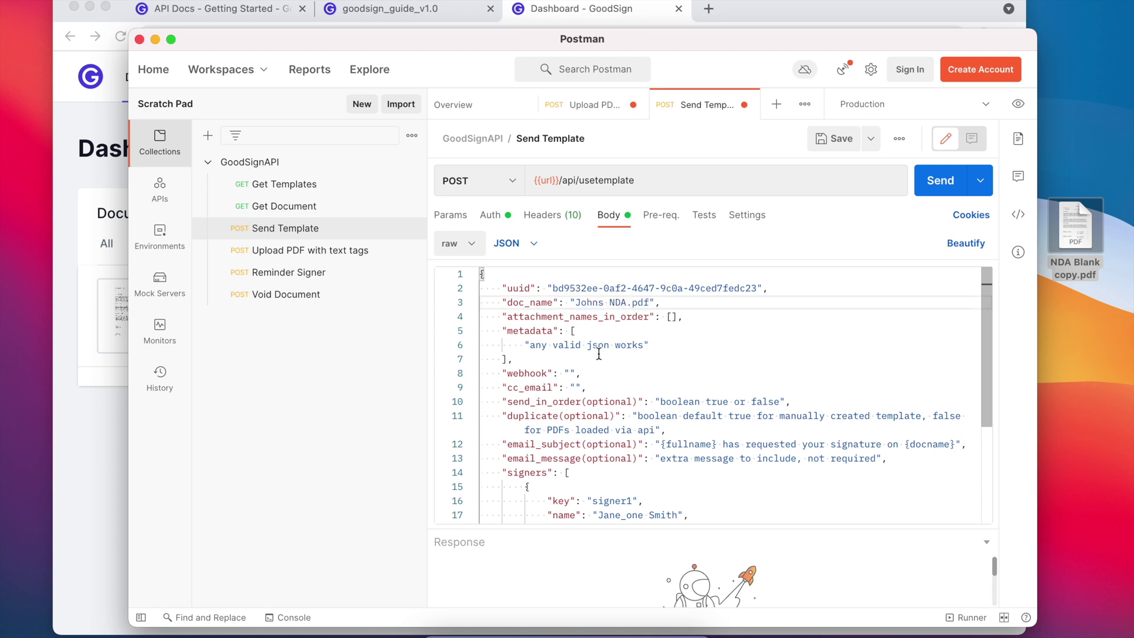
Try renaming the duplicate(optional) key to duplicate and setting its value to true.
scroll(608, 360, "down", 1)
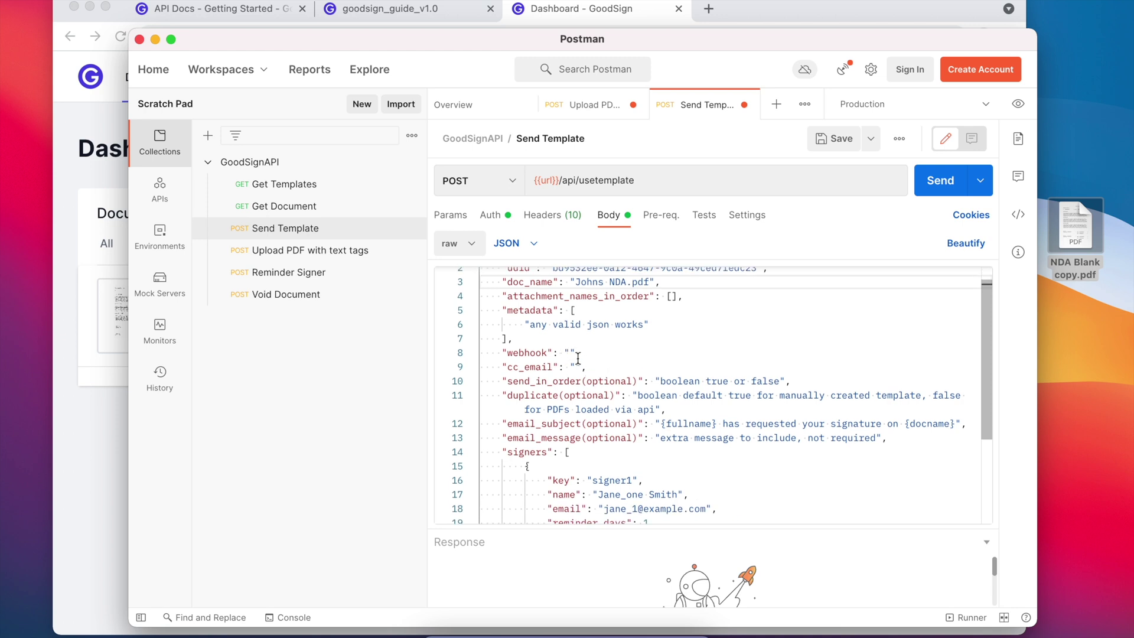
scroll(578, 357, "down", 2)
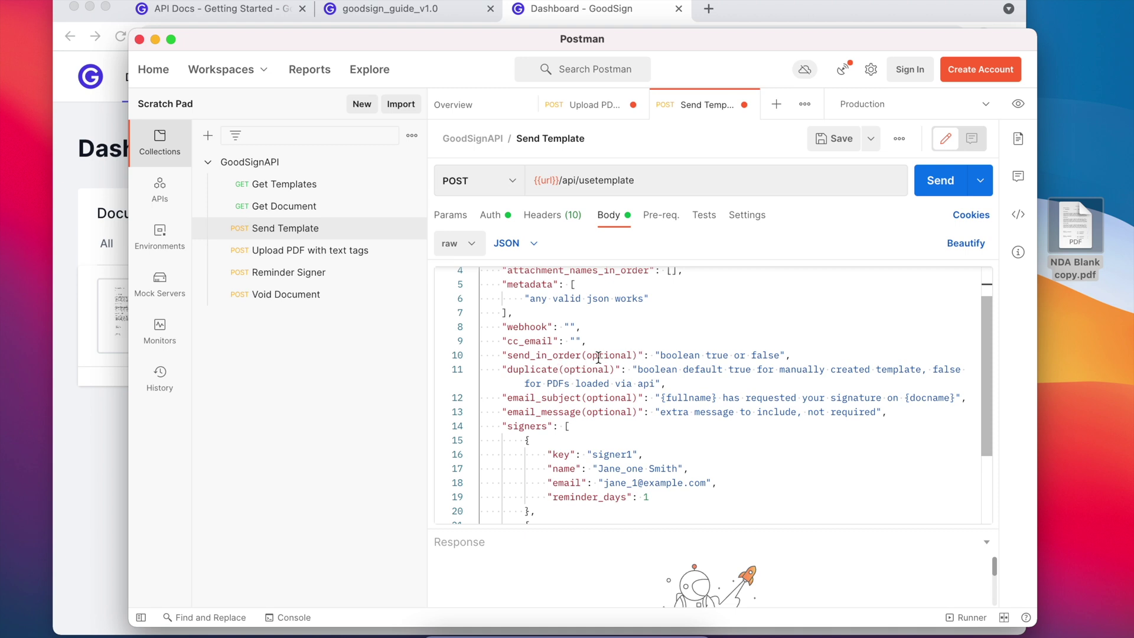
left_click_drag(631, 356, 583, 357)
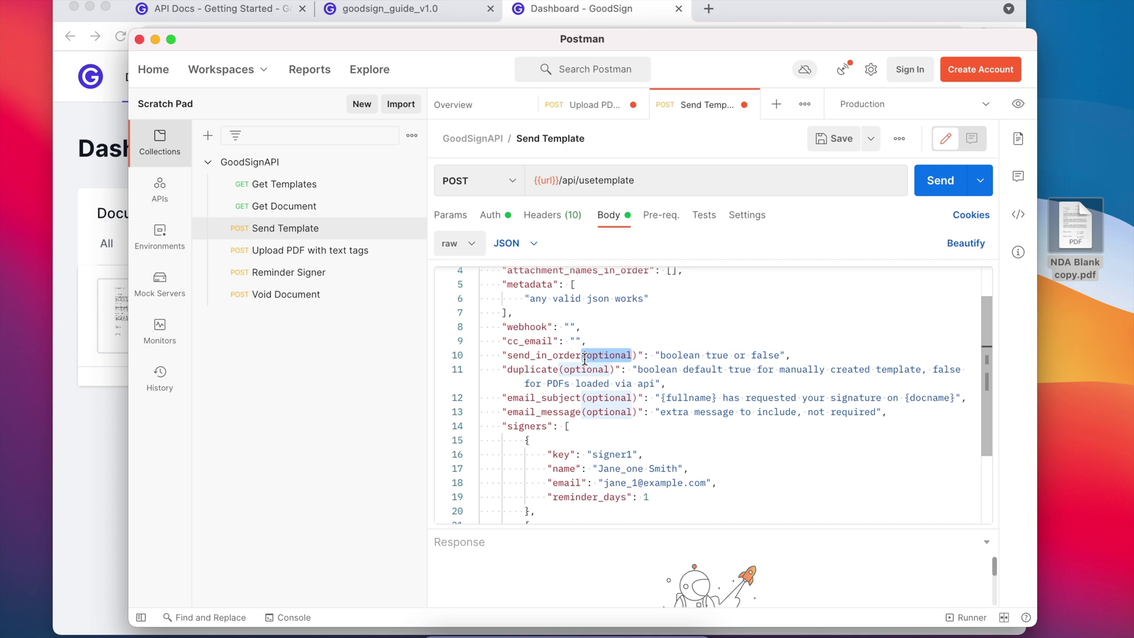
scroll(641, 358, "down", 2)
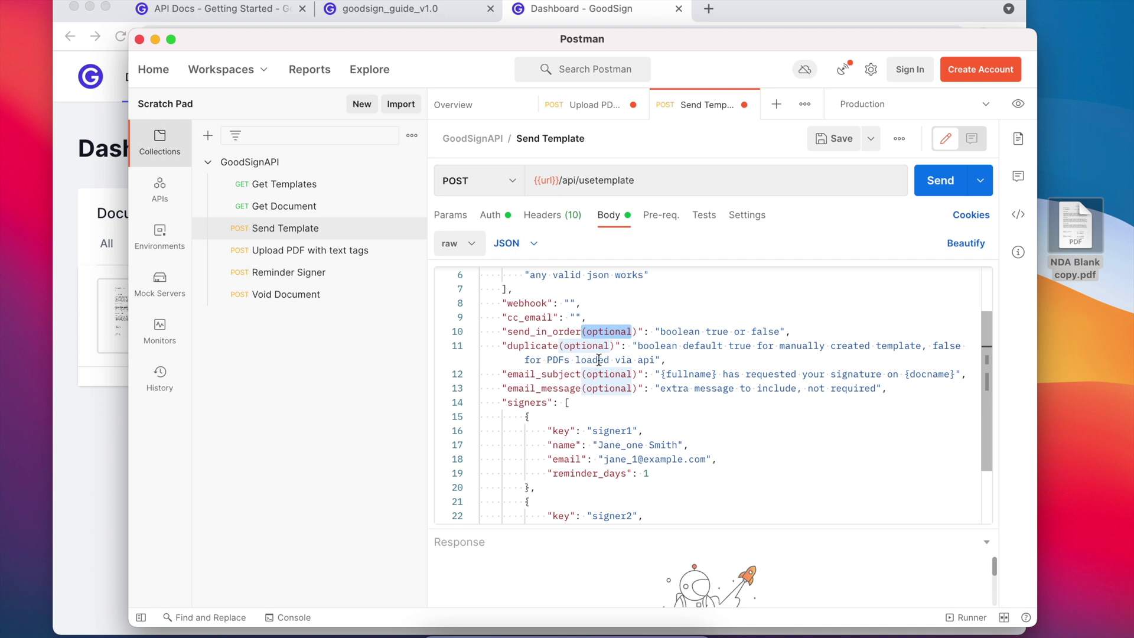
left_click(614, 348)
key("BackSpace")
key("BackSpace")
key("BackSpace")
key("BackSpace")
key("BackSpace")
key("BackSpace")
key("BackSpace")
key("BackSpace")
key("BackSpace")
key("BackSpace")
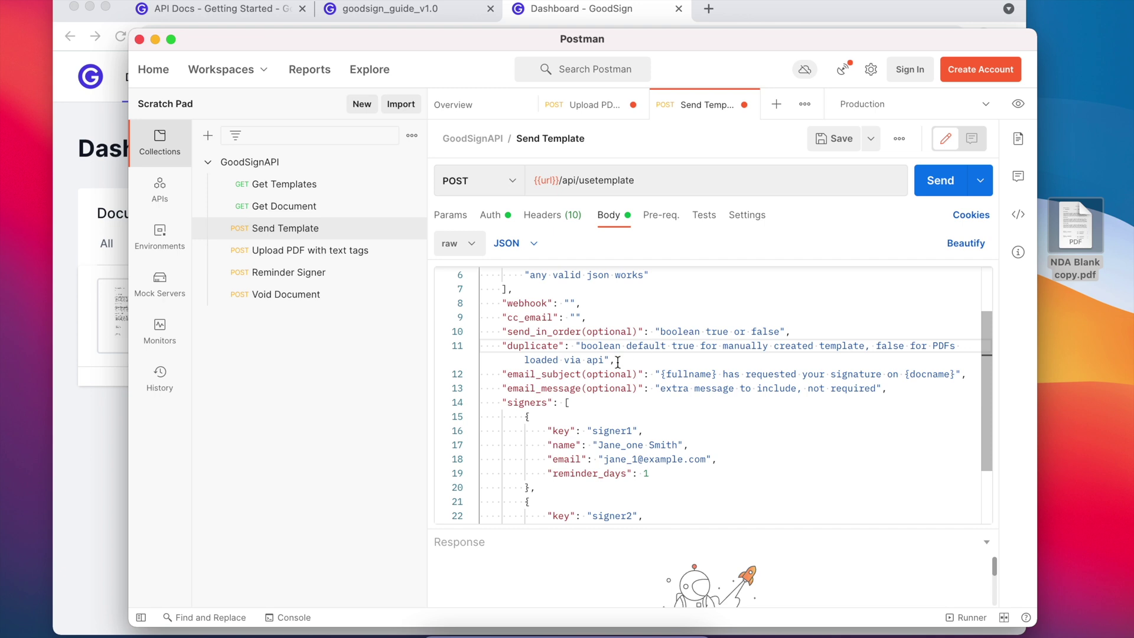
left_click_drag(610, 361, 577, 346)
type("true,")
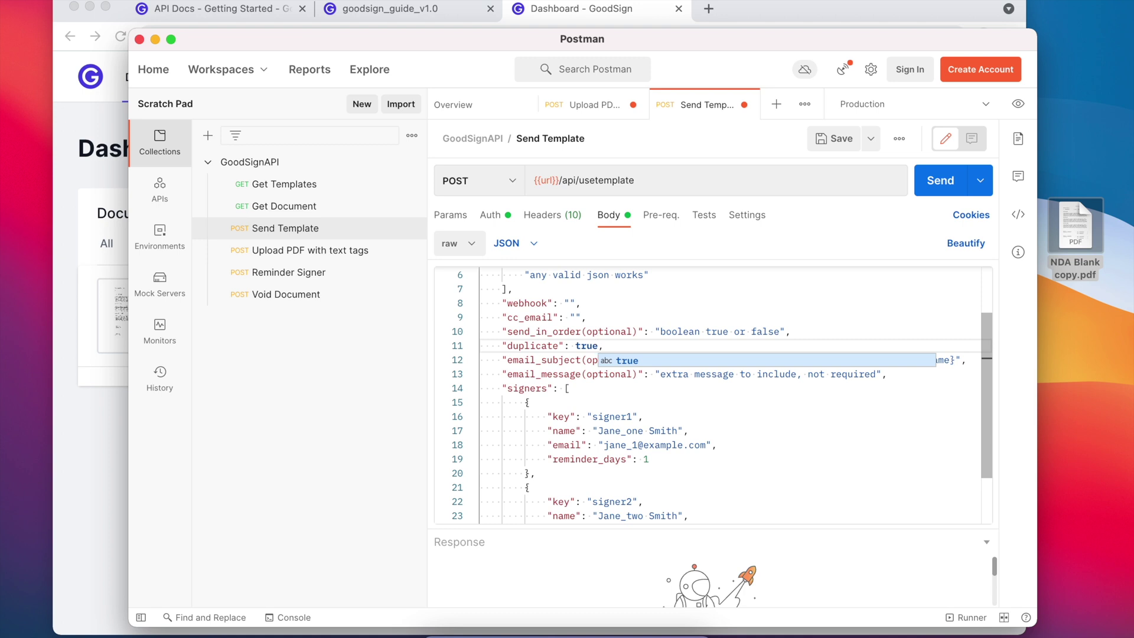
Undo the duplicate value change and restore the (optional) suffix on its key.
key("super+z")
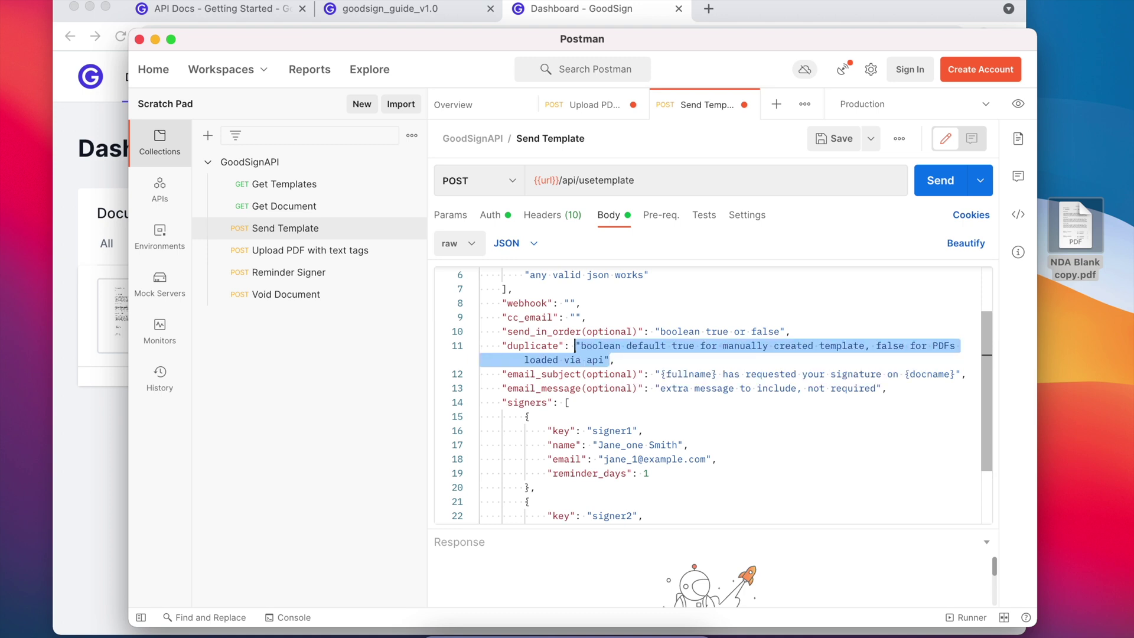
left_click(560, 346)
type("(optional)")
left_click(658, 410)
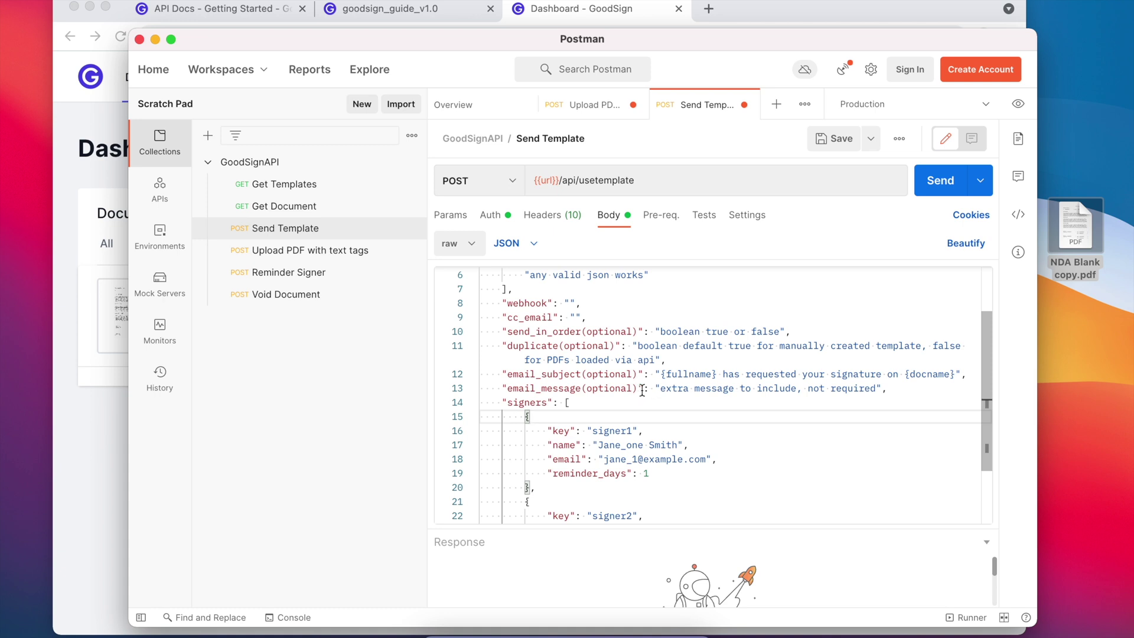
Review the signers in the body, send the Send Template request, and enlarge the response area to read the document status and credit.
scroll(773, 400, "down", 1)
scroll(773, 399, "down", 2)
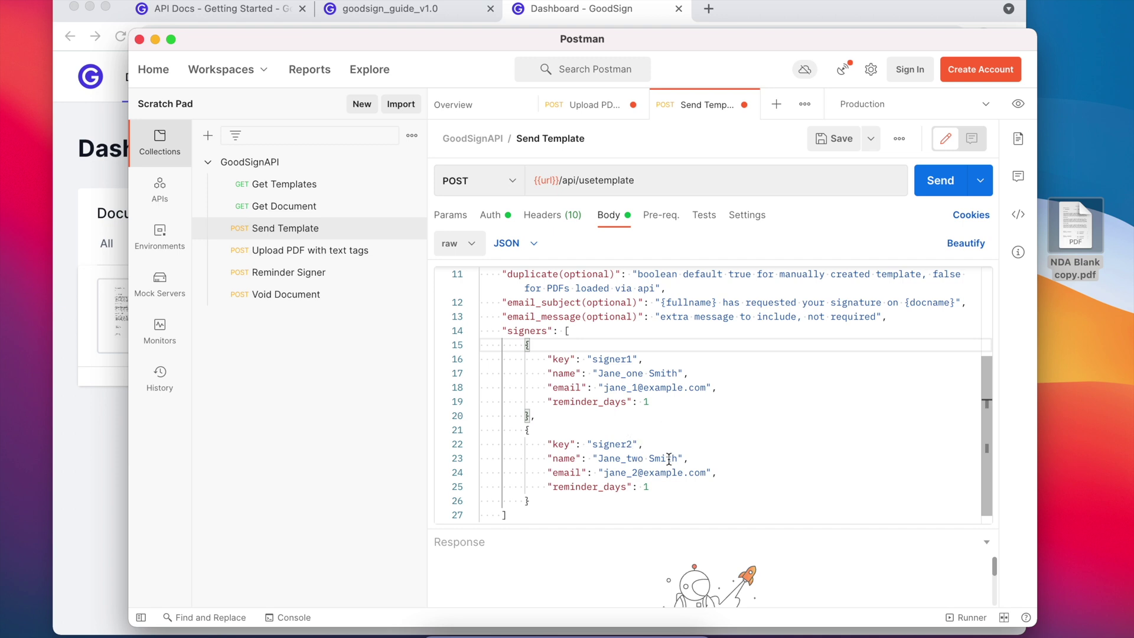
scroll(669, 459, "down", 1)
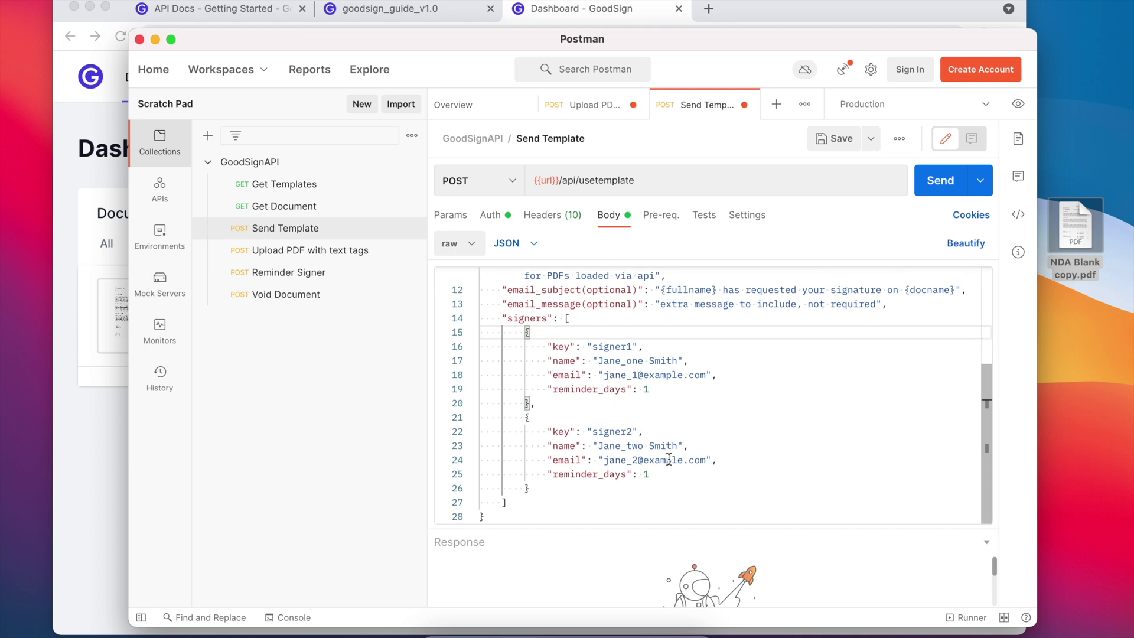
left_click(655, 388)
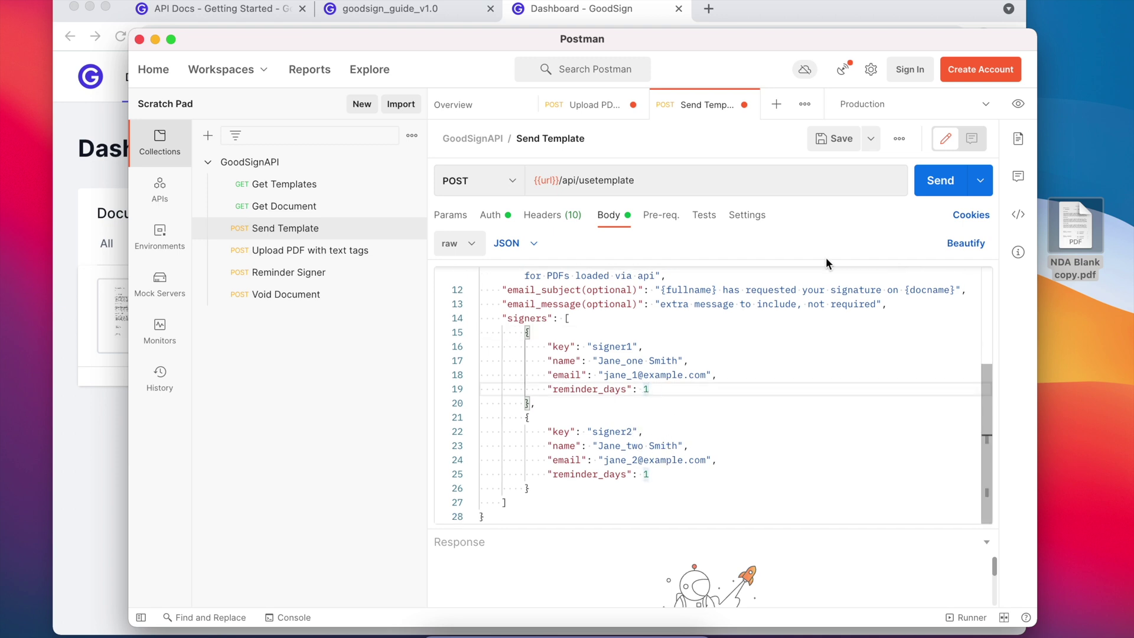
left_click(942, 180)
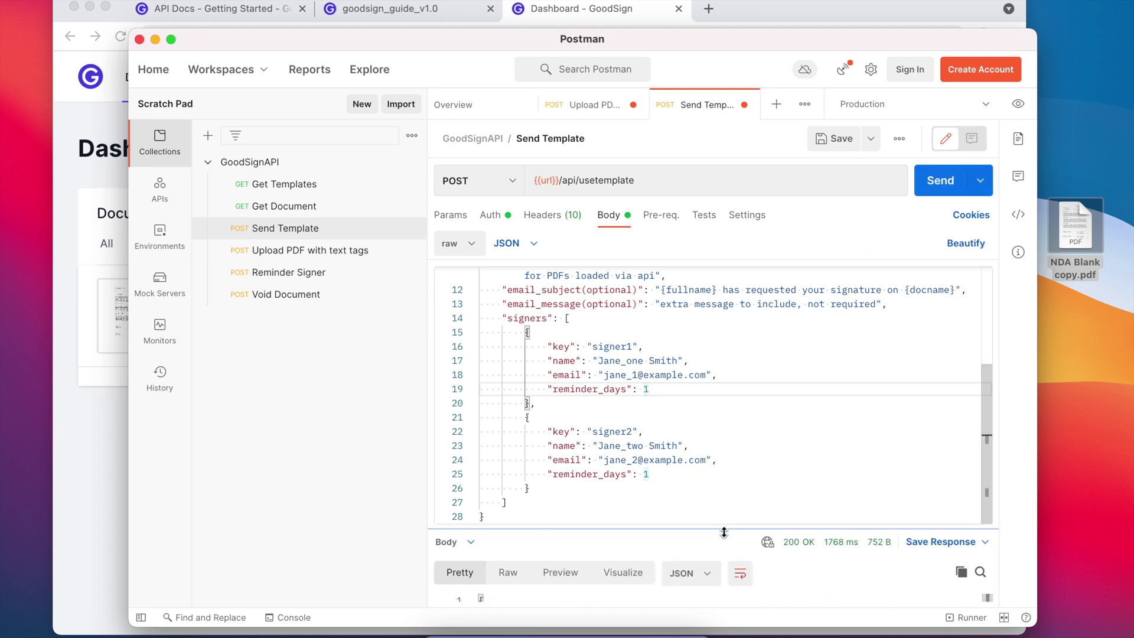
left_click_drag(719, 528, 720, 347)
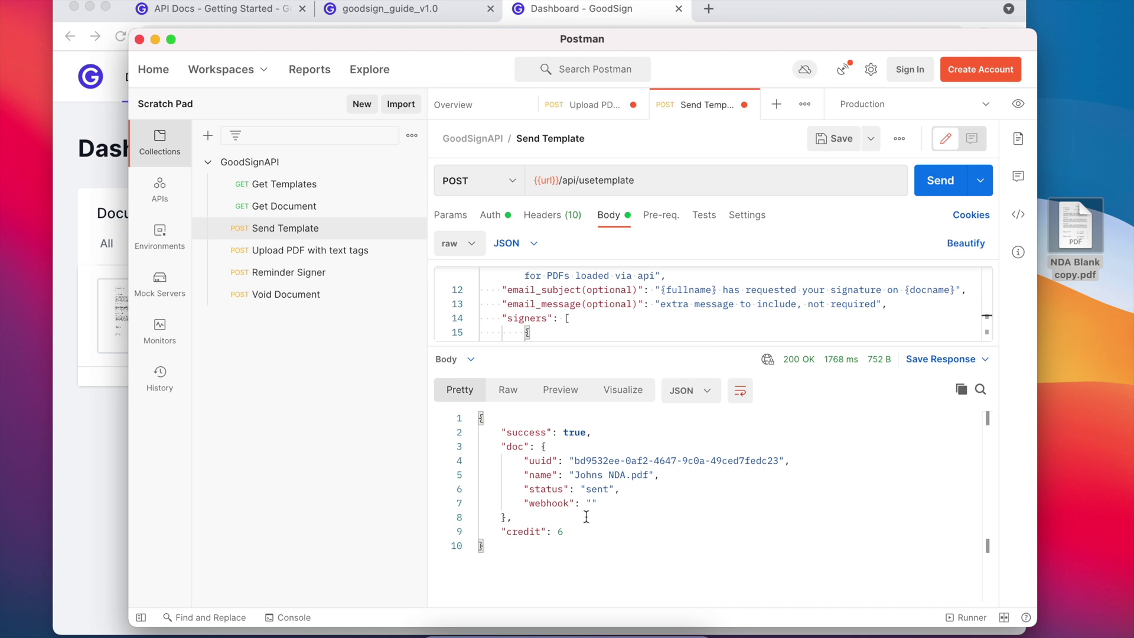
left_click(580, 535)
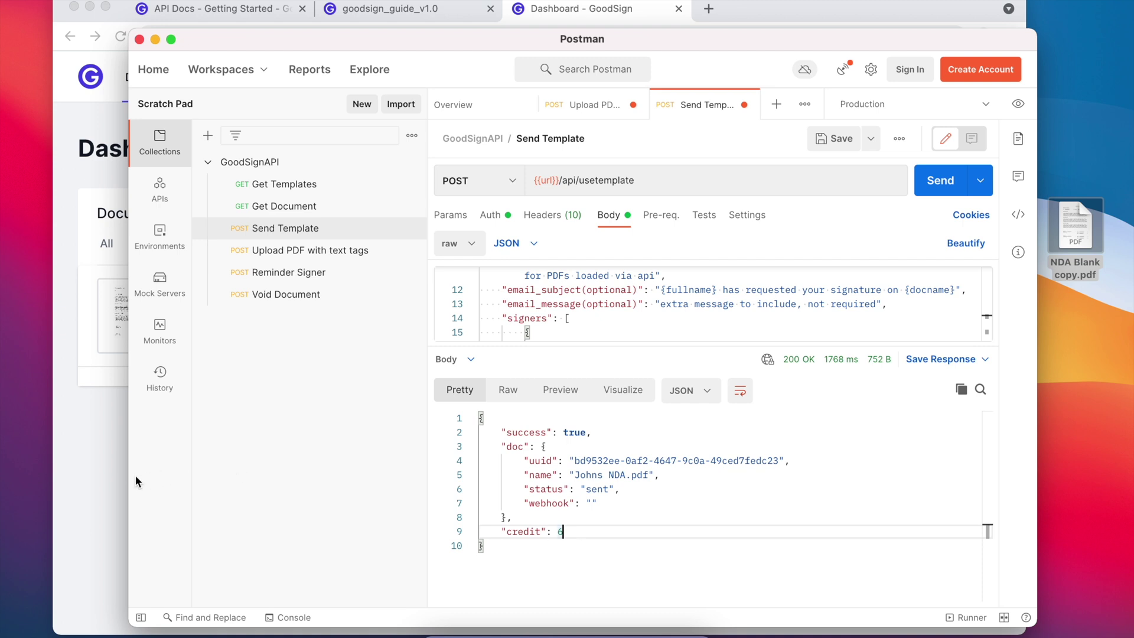
Switch to the GoodSign dashboard in the browser, refresh it, list all documents, and open Johns NDA.pdf.
left_click(97, 477)
key("super+r")
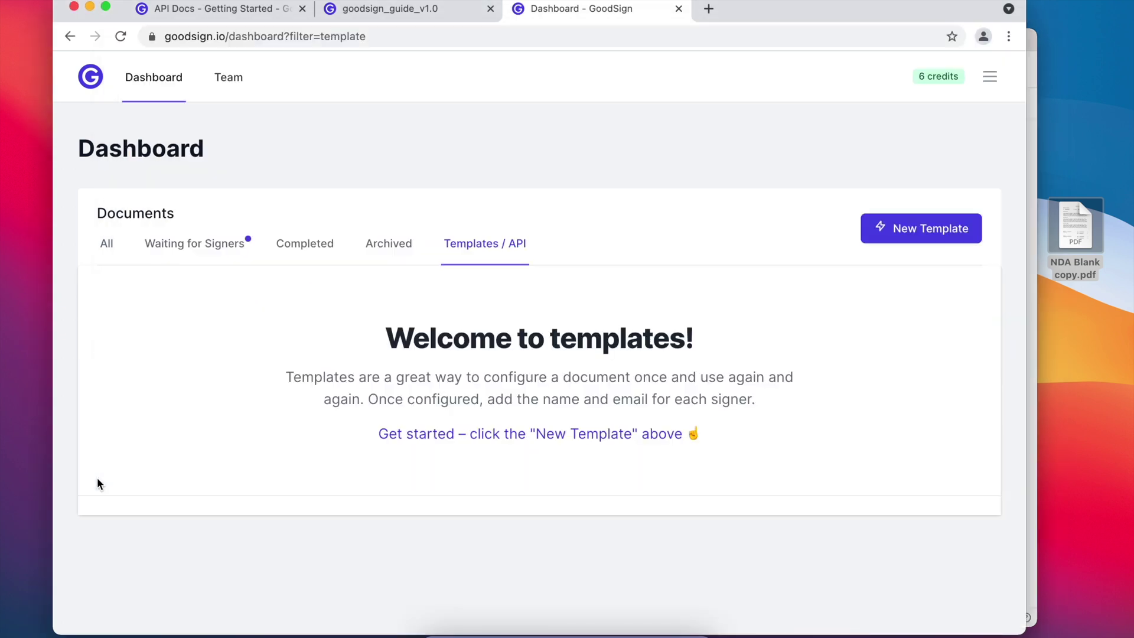
left_click(103, 244)
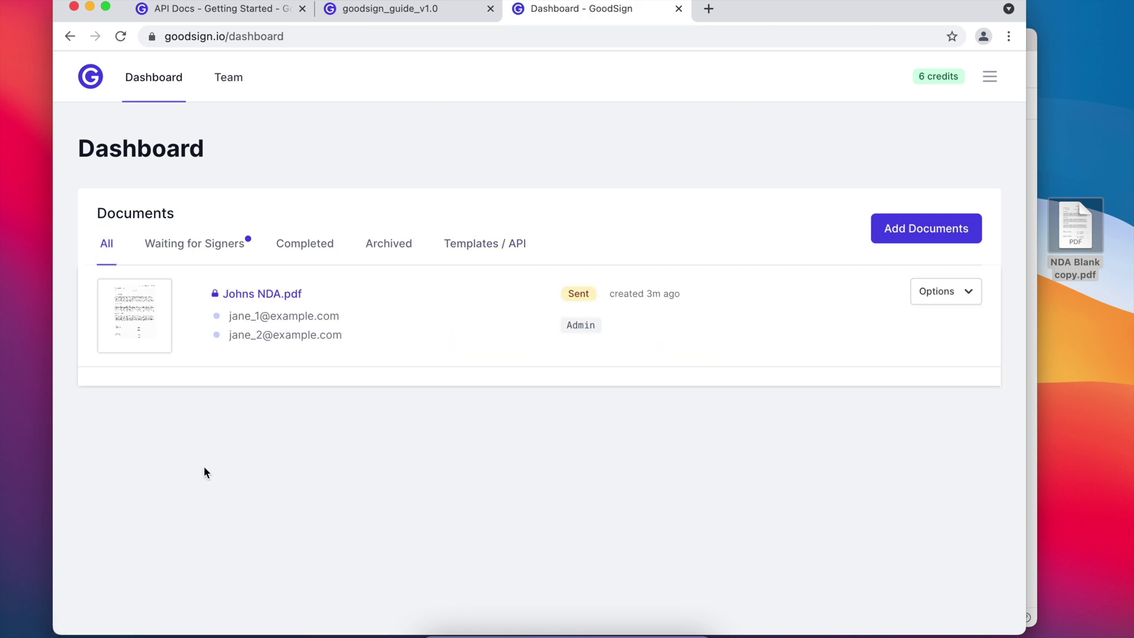
left_click(280, 303)
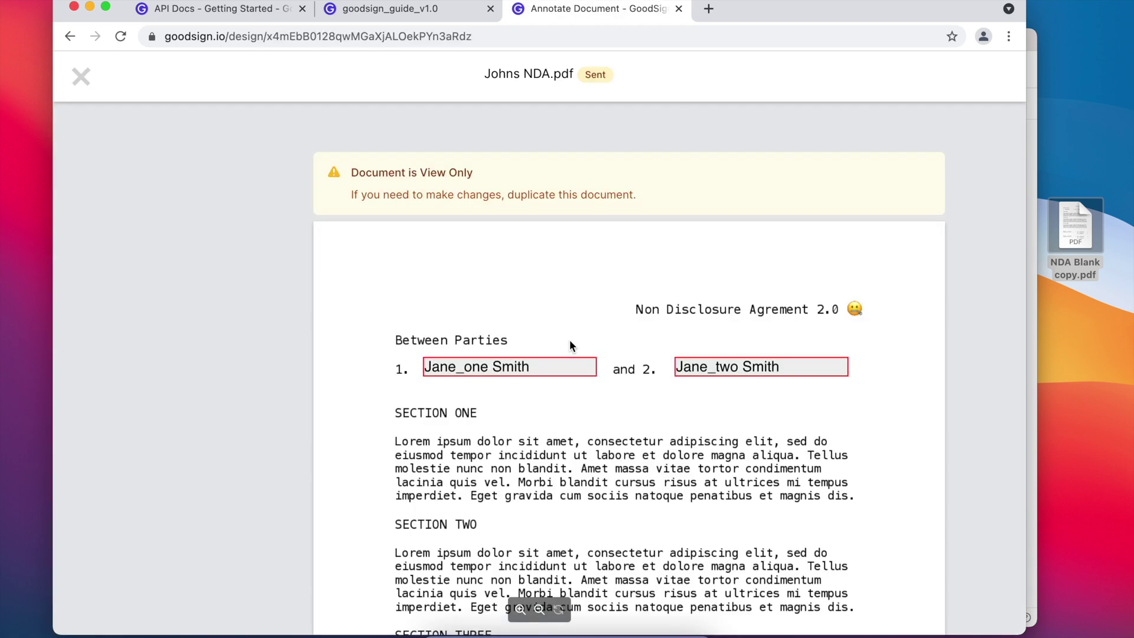
Examine the prefilled name and date fields and both parties' signature fields throughout the sent document.
scroll(569, 339, "down", 10)
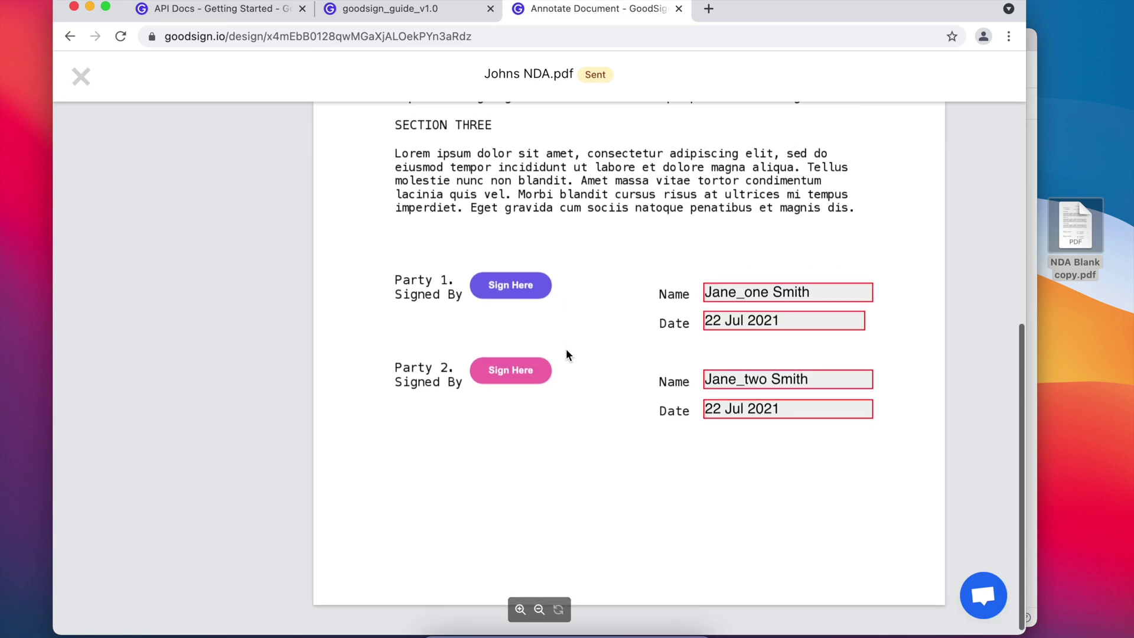
scroll(566, 354, "up", 10)
scroll(566, 395, "down", 10)
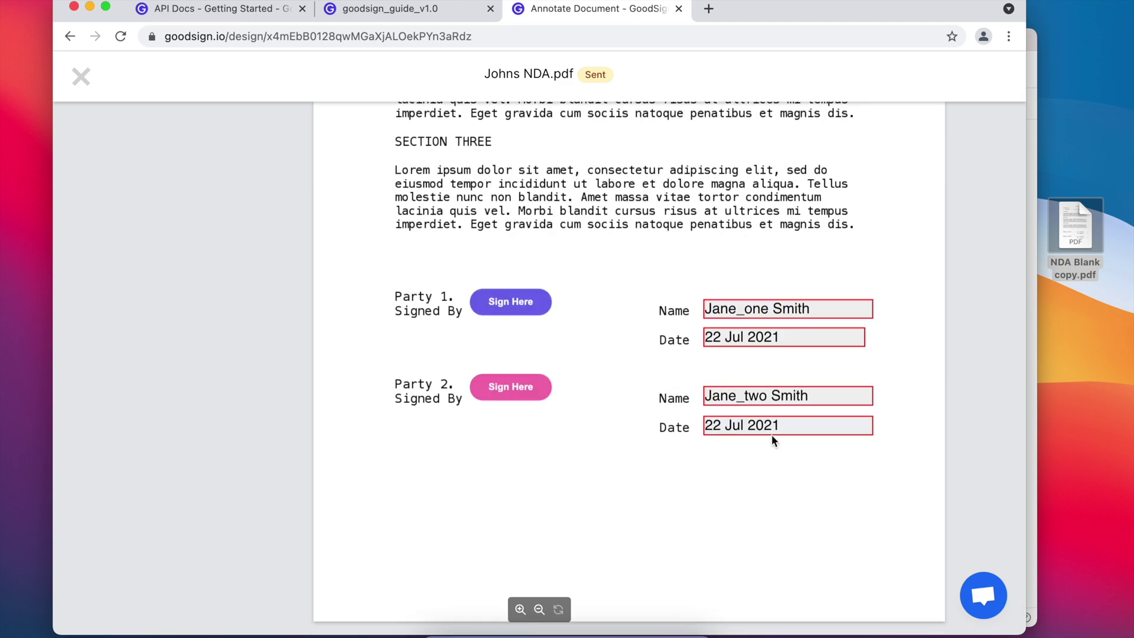
scroll(741, 455, "up", 5)
scroll(739, 456, "up", 4)
scroll(735, 455, "left", 5)
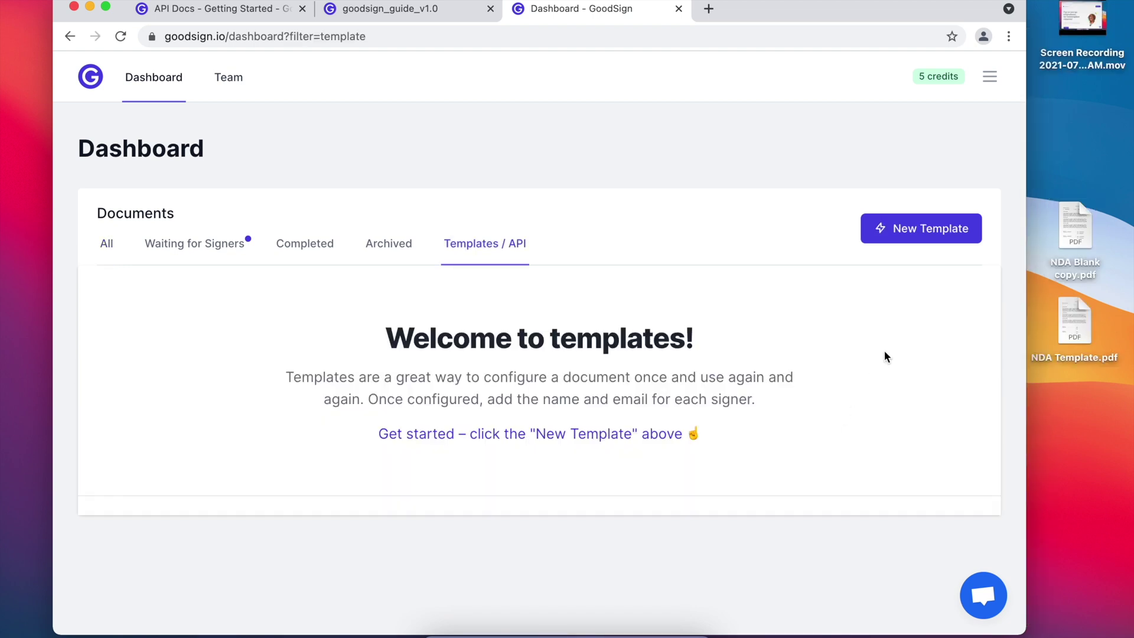
Create a new template from NDA Template.pdf on the desktop and add the roles signer1 and signer2.
left_click(915, 236)
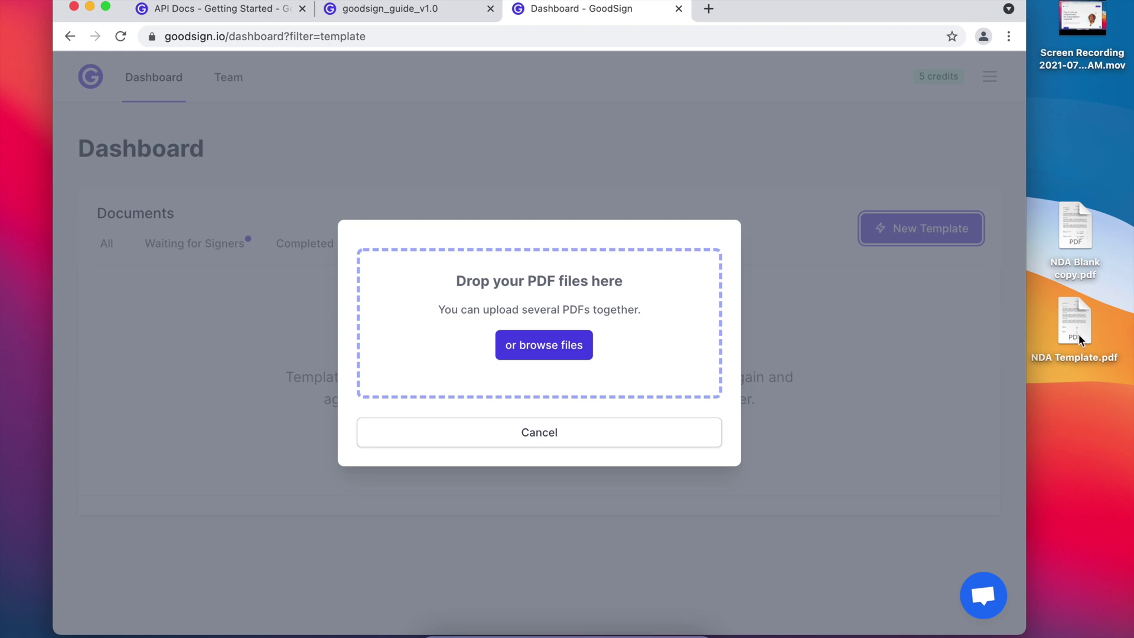
left_click_drag(1079, 334, 641, 335)
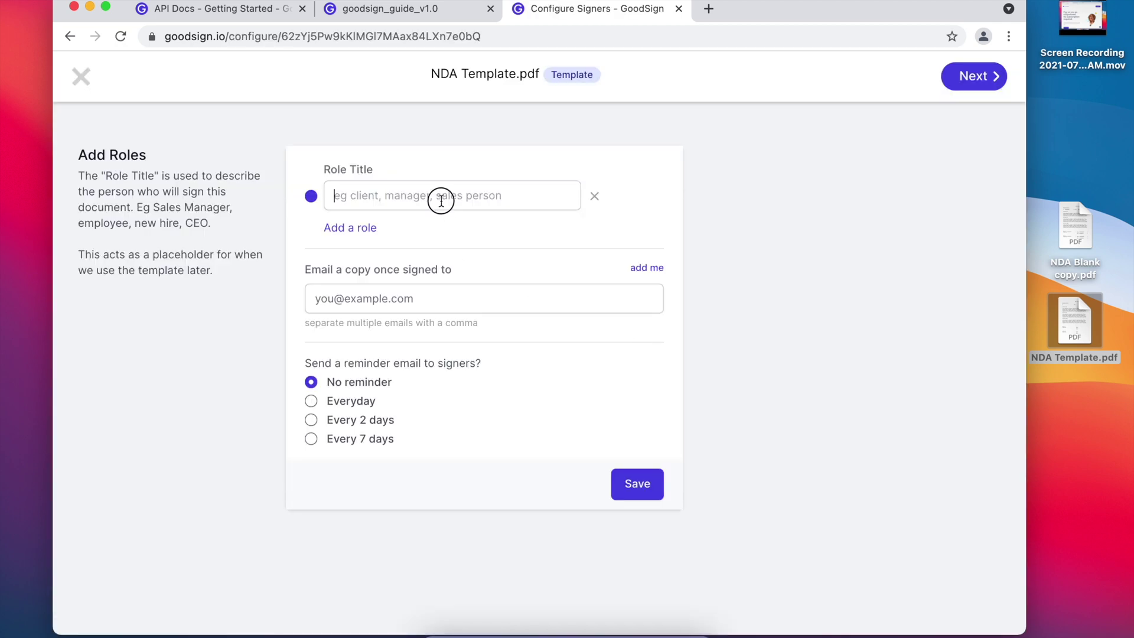
left_click(441, 199)
type("signer1")
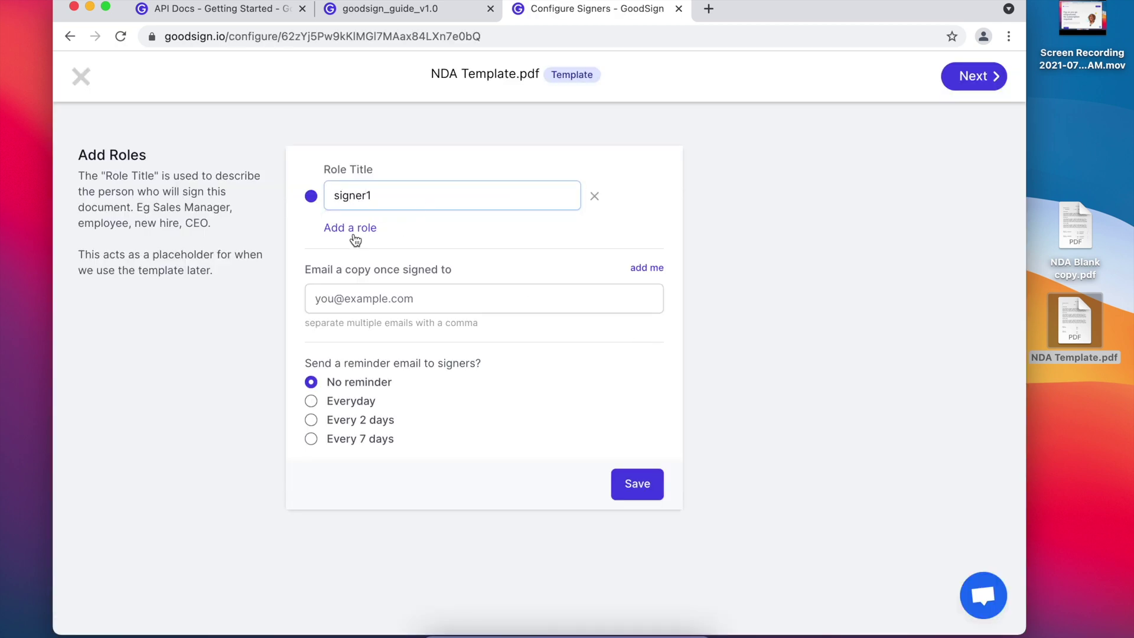
left_click(355, 228)
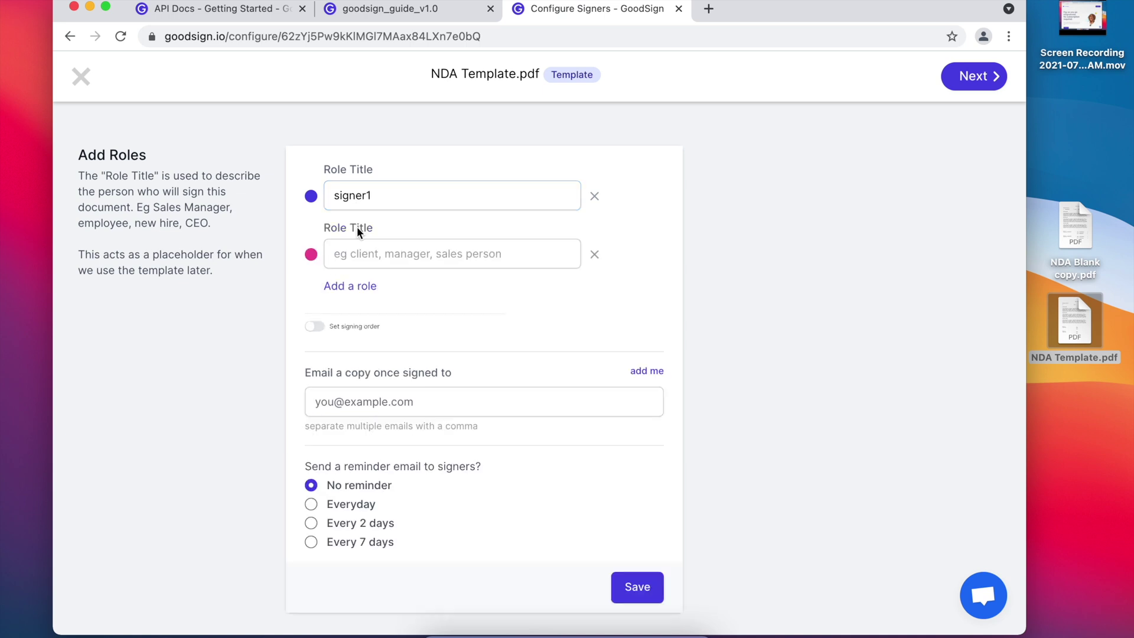
type("signer2")
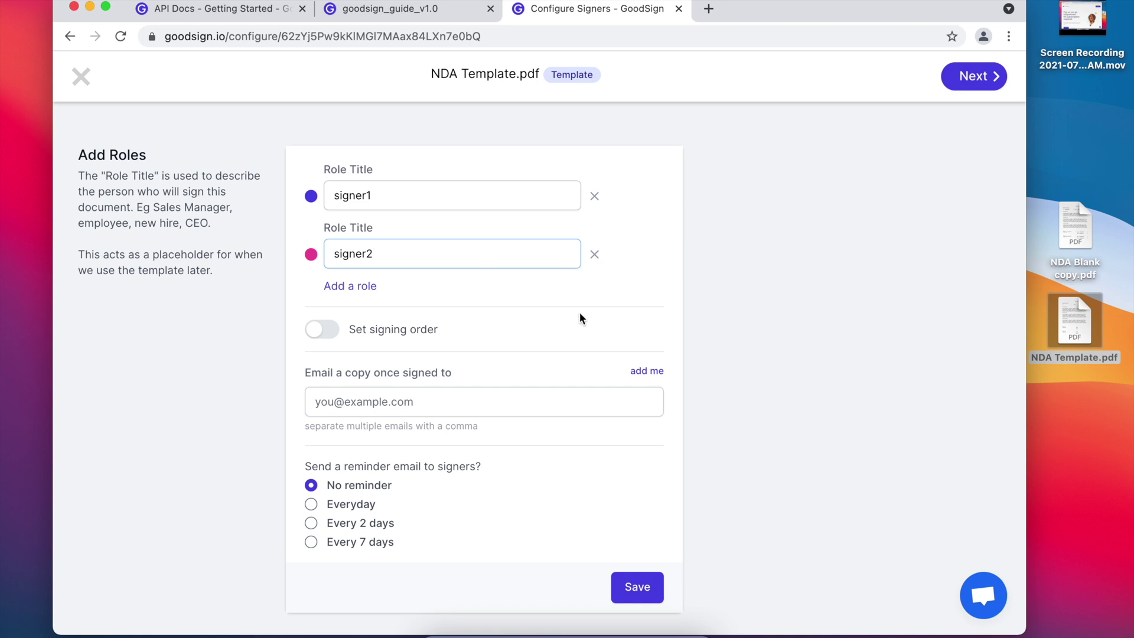
left_click(324, 331)
mouse_move(317, 257)
left_mouse_down()
mouse_move(313, 195)
mouse_move(311, 261)
left_mouse_up()
left_click(328, 335)
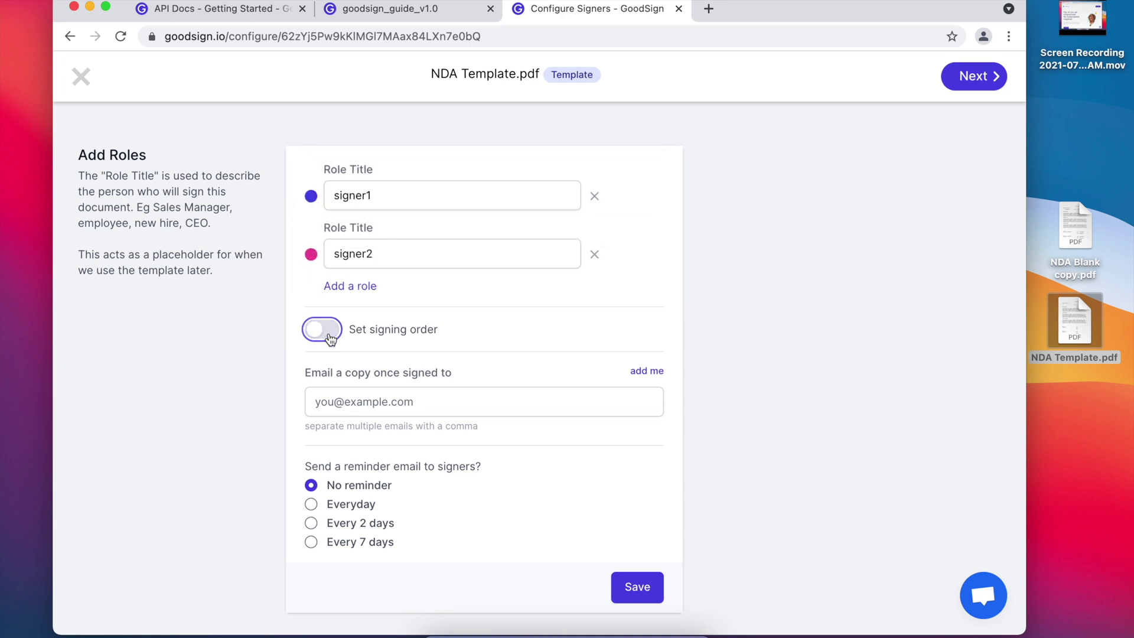
Continue to the document design and place signer1's name field after "1." under Between Parties.
left_click(437, 400)
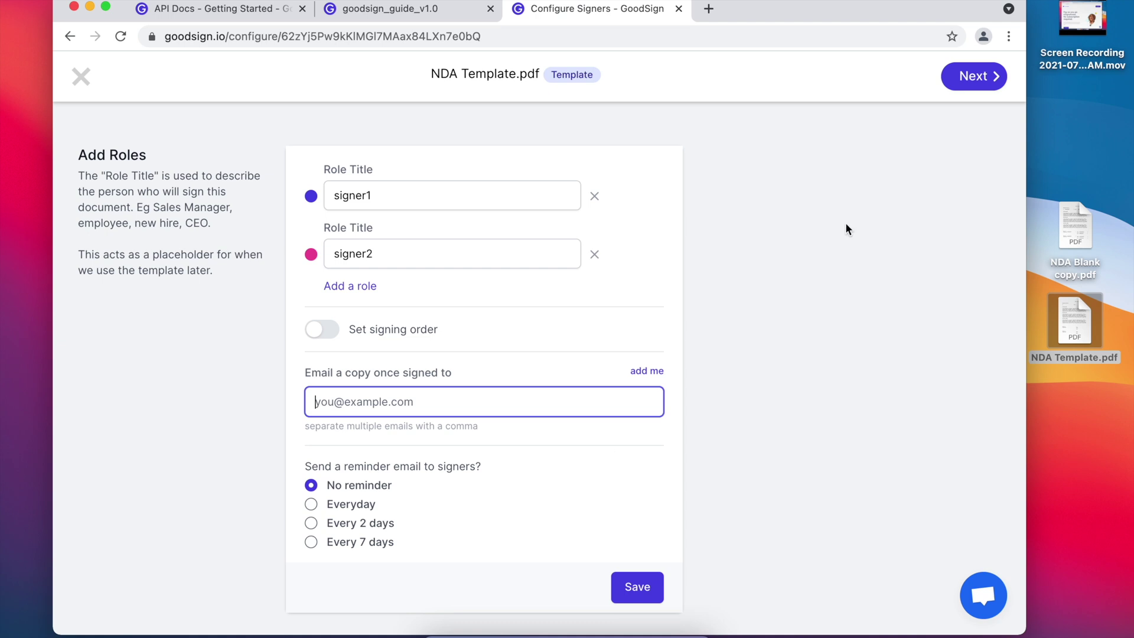
left_click(971, 78)
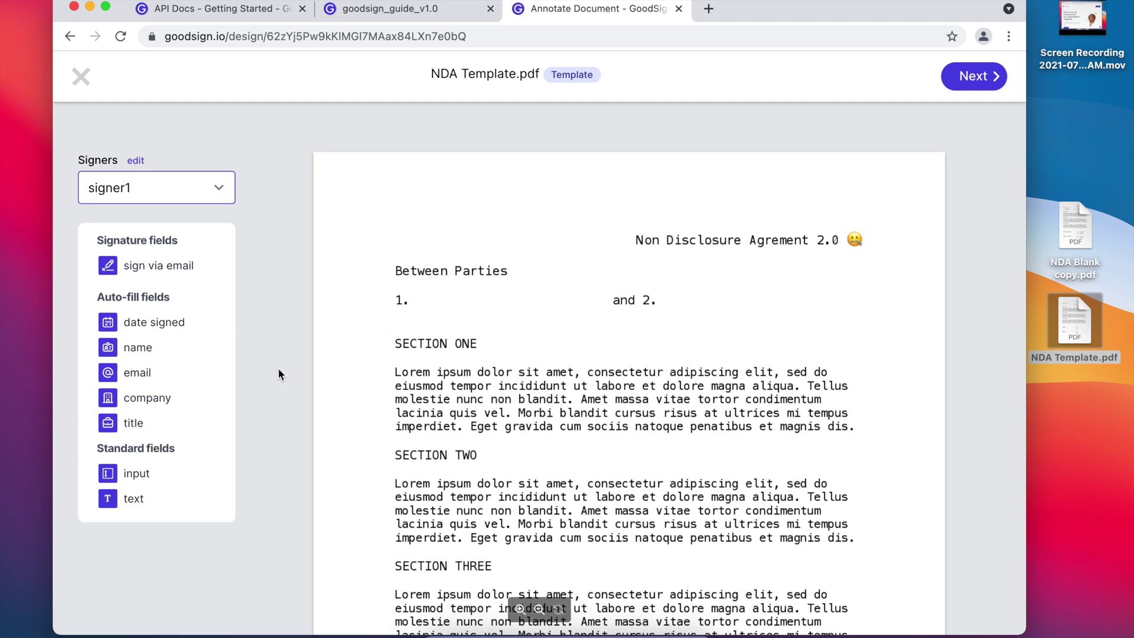
left_click_drag(131, 347, 472, 302)
left_click_drag(470, 302, 469, 301)
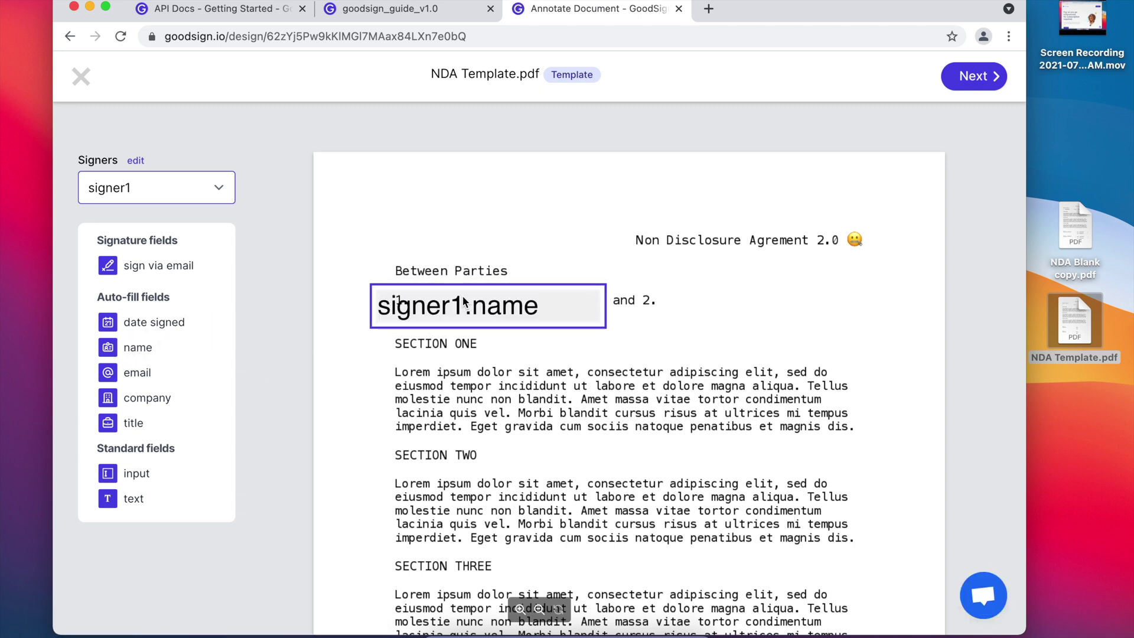
Place signer1's email signature, name and date signed fields in the Party 1 signature block.
scroll(452, 297, "down", 6)
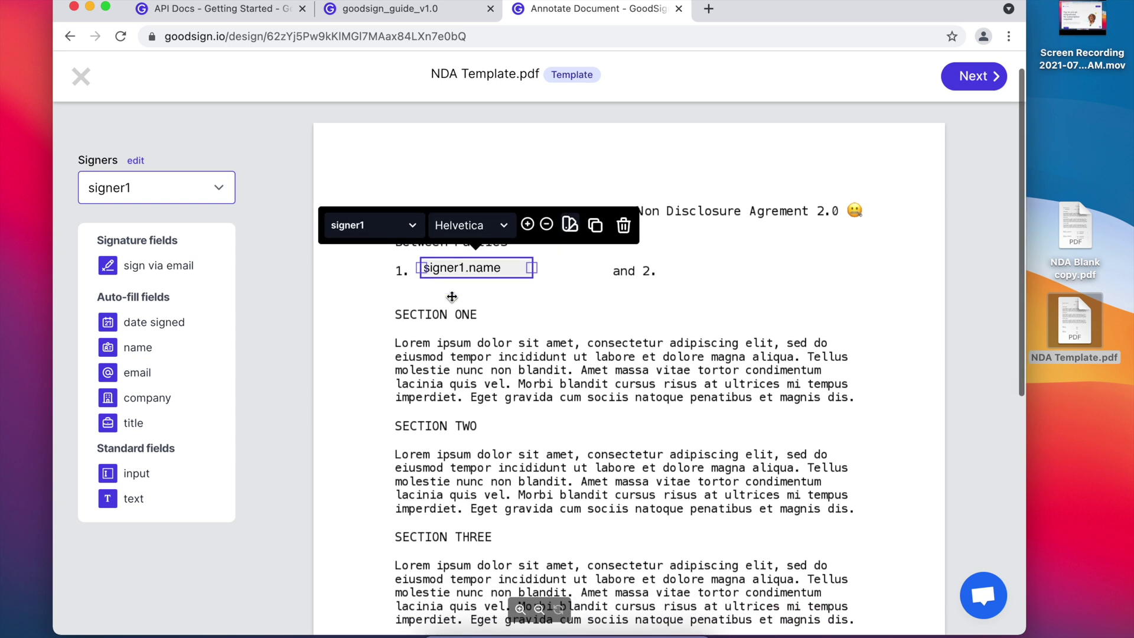
mouse_move(130, 269)
left_mouse_down()
mouse_move(497, 286)
mouse_move(526, 367)
mouse_move(555, 377)
left_mouse_up()
left_click(558, 316)
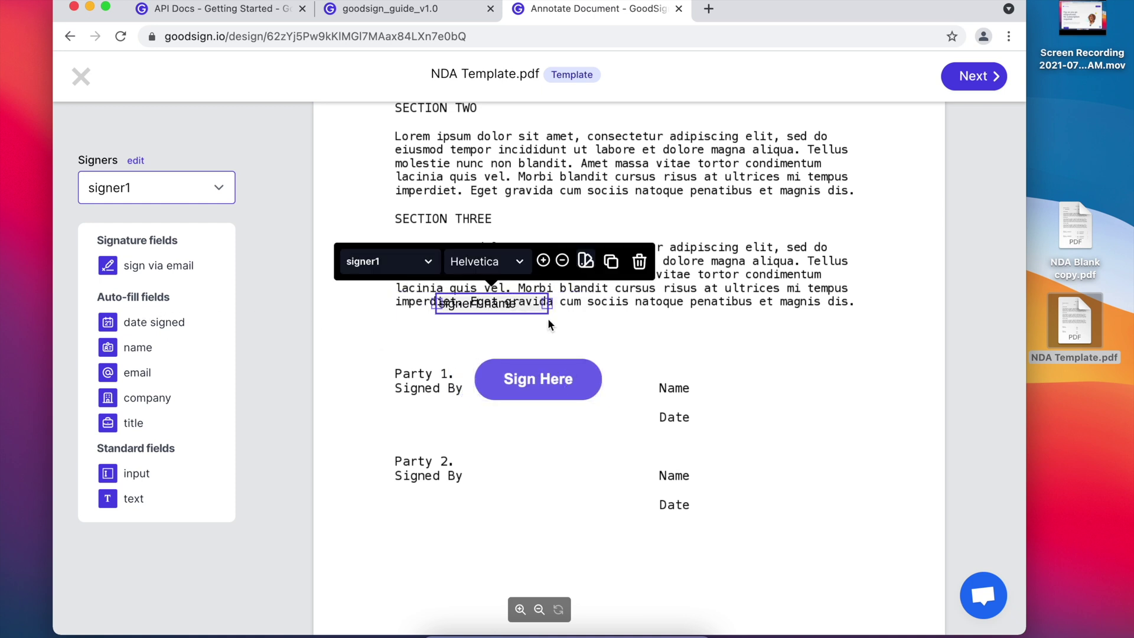
left_click_drag(518, 307, 776, 386)
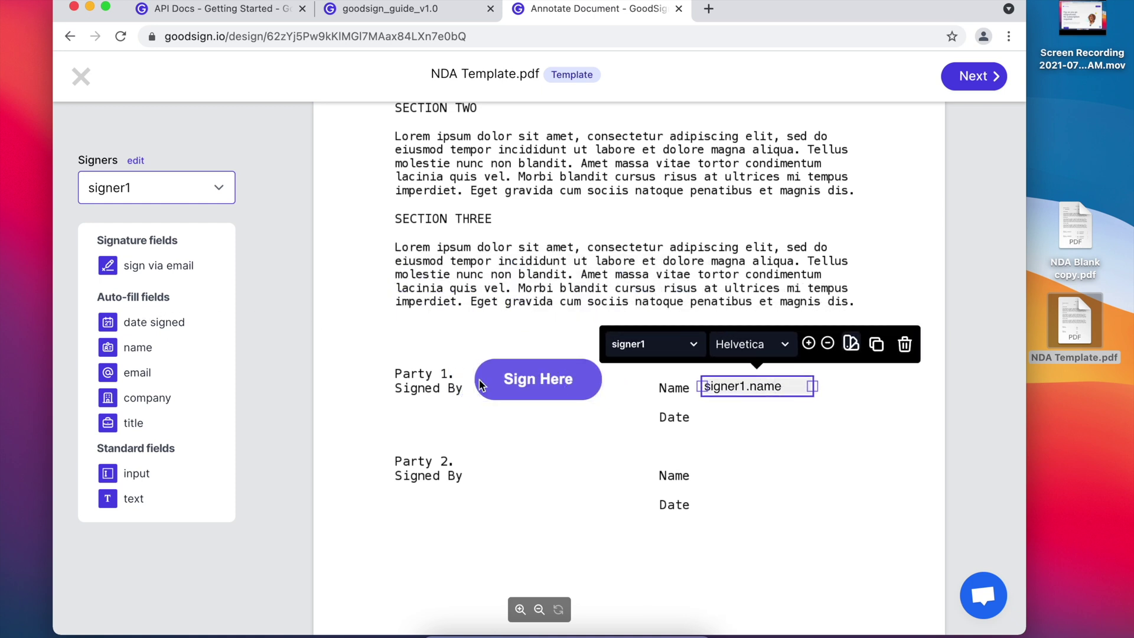
left_click_drag(168, 322, 732, 416)
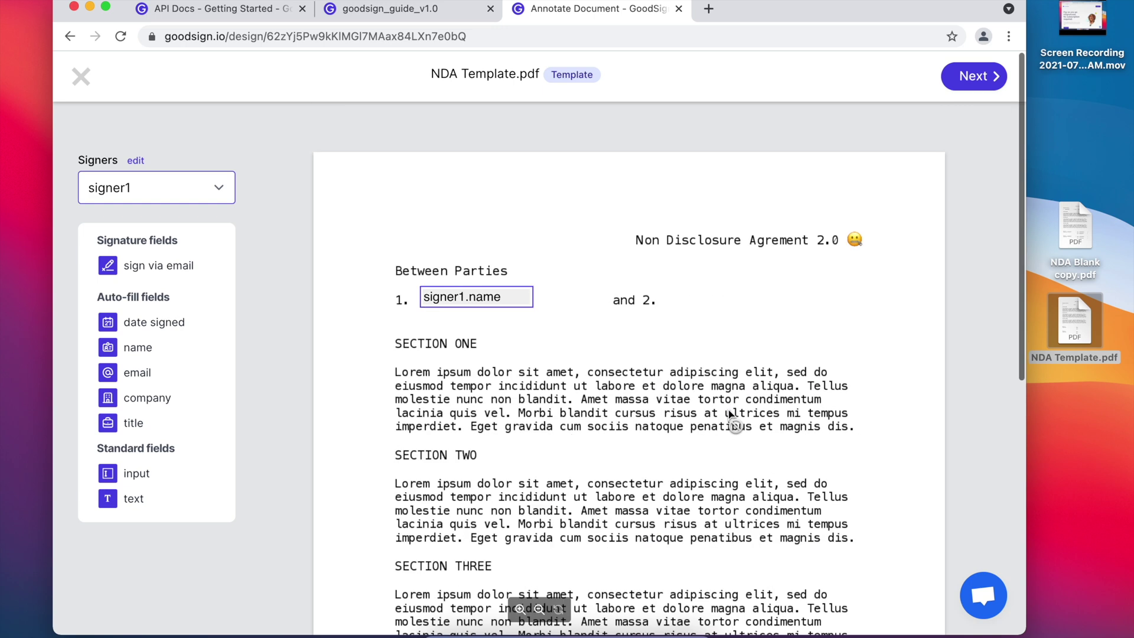
Switch to signer2, place the name field after "and 2.", and widen signer1's name field under Between Parties.
left_click(140, 188)
left_click(137, 212)
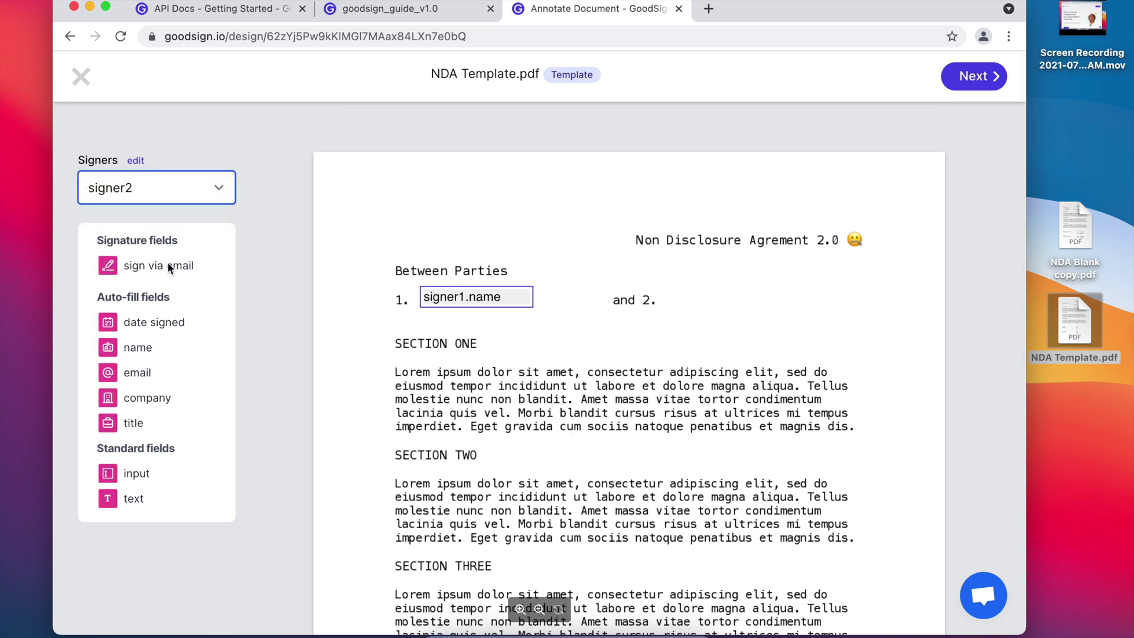
left_click_drag(133, 350, 859, 297)
left_click(516, 297)
left_click_drag(516, 296, 598, 297)
Place signer2's email signature, date signed and name fields in the Party 2 signature block.
scroll(599, 298, "down", 3)
scroll(598, 298, "down", 5)
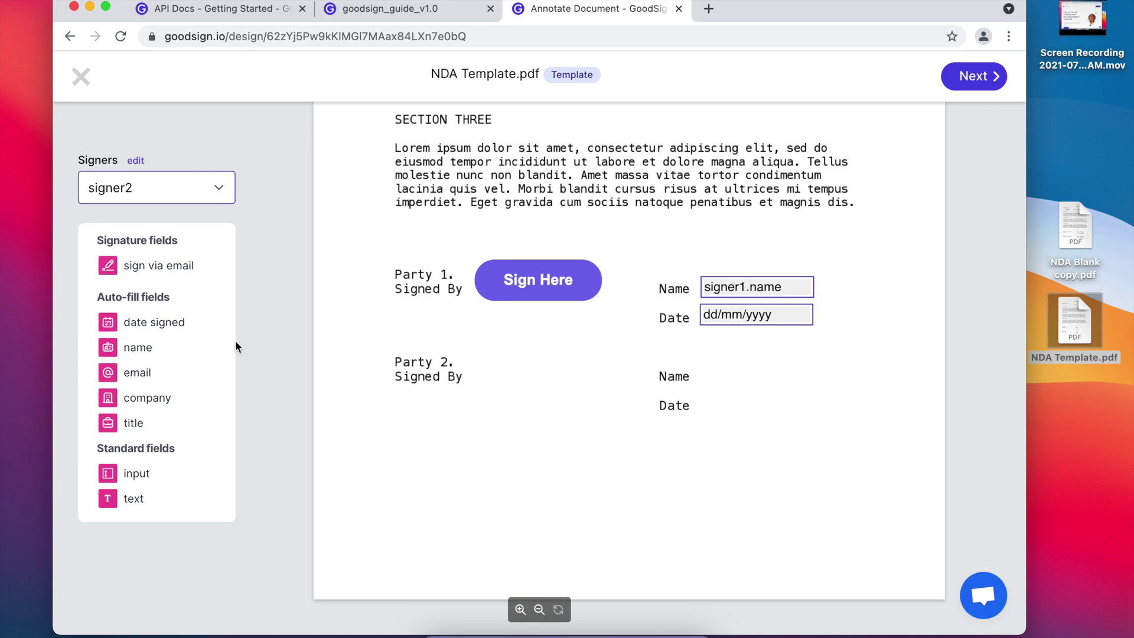
left_click_drag(161, 265, 518, 375)
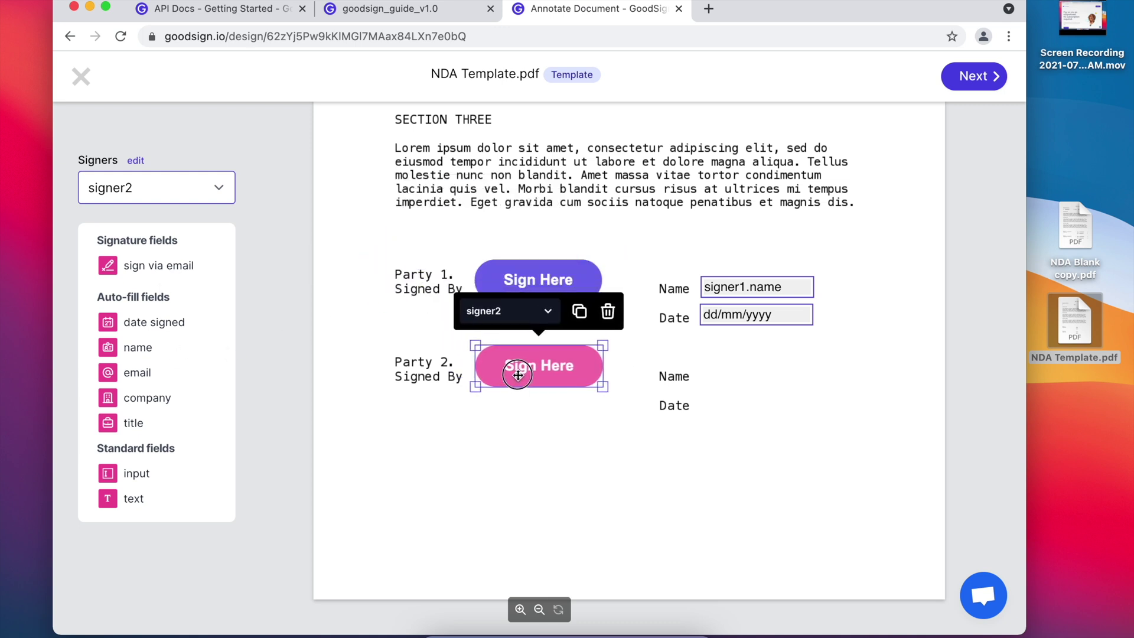
left_click_drag(177, 325, 736, 405)
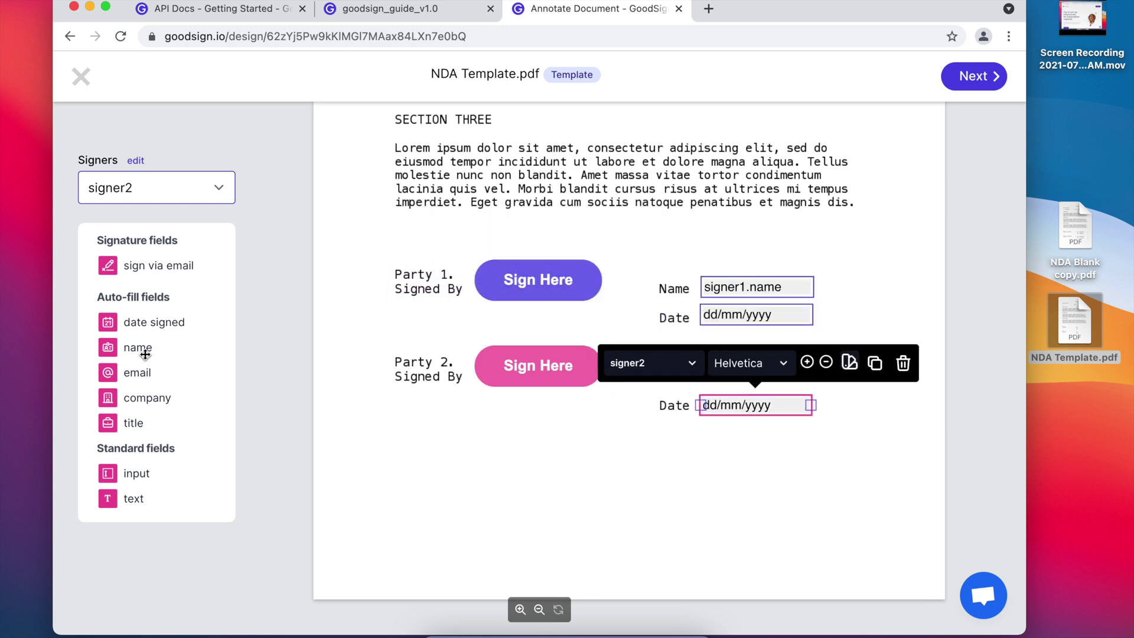
left_click_drag(145, 354, 720, 373)
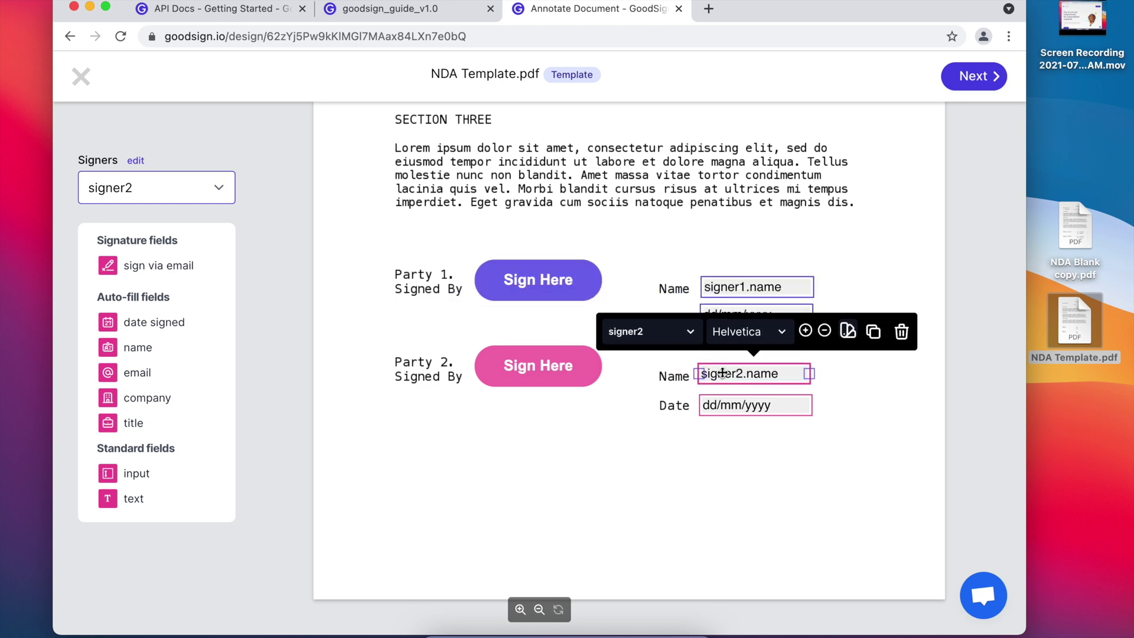
Widen the signer2 and signer1 name fields in the signature blocks.
left_click_drag(817, 377, 860, 374)
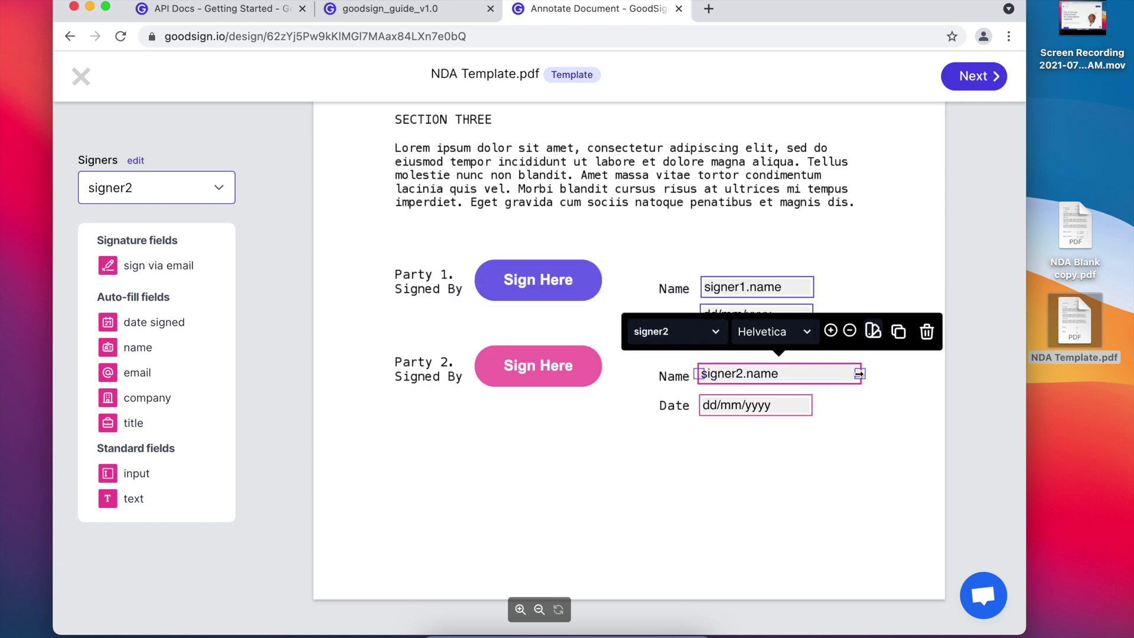
left_click(793, 286)
left_click_drag(814, 287, 864, 287)
Finish and save the template with its default email subject, and open its API setup page.
left_click(973, 82)
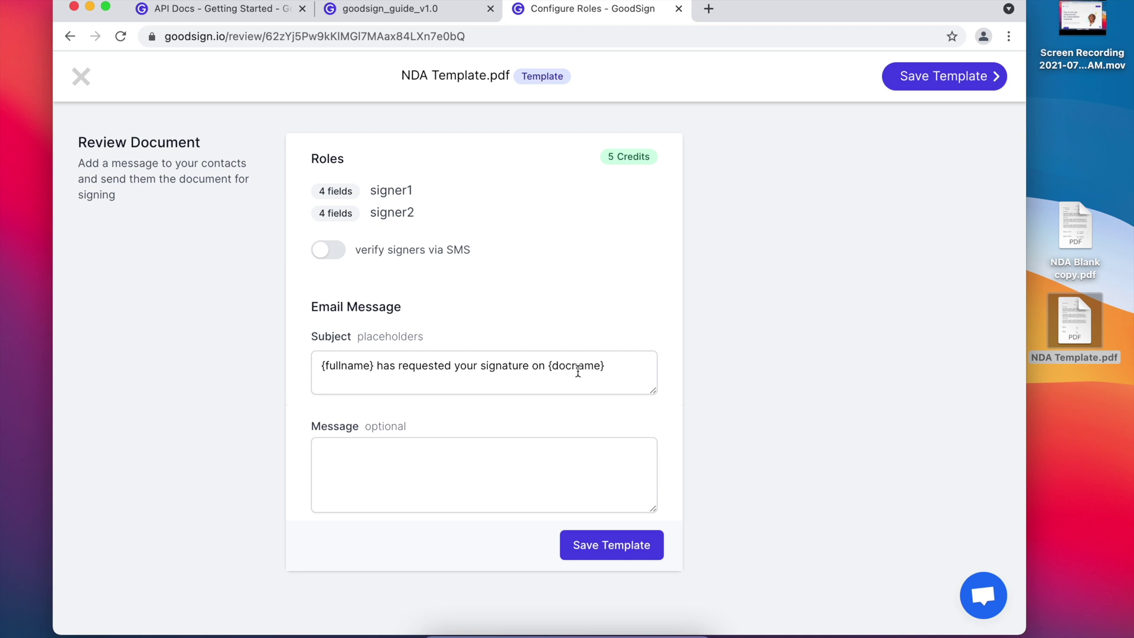
left_click(629, 552)
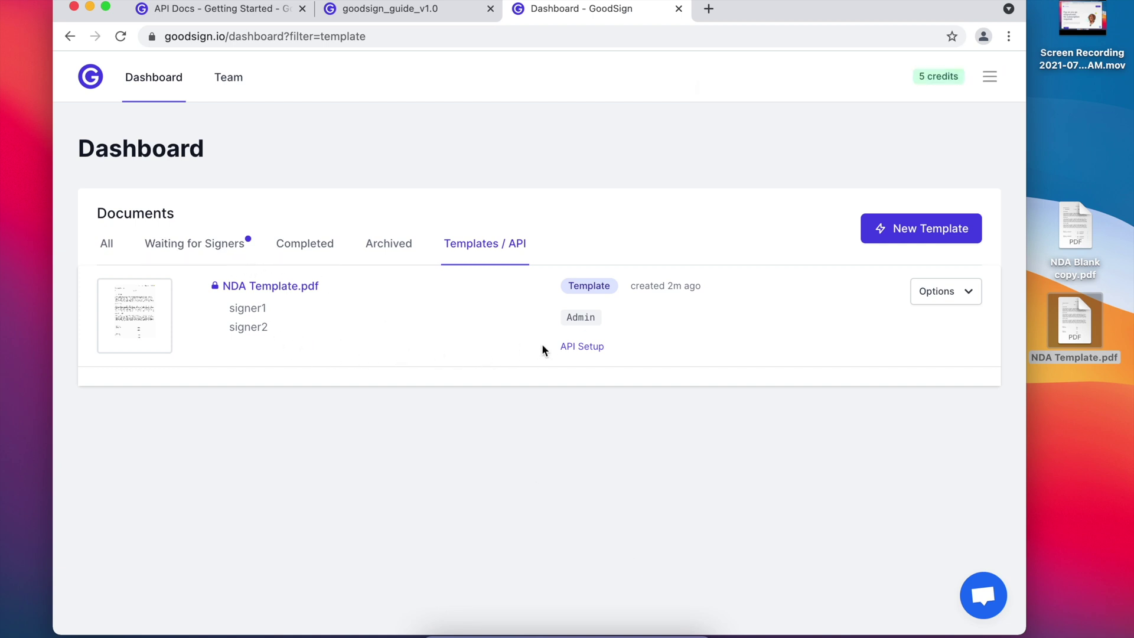
left_click(565, 348)
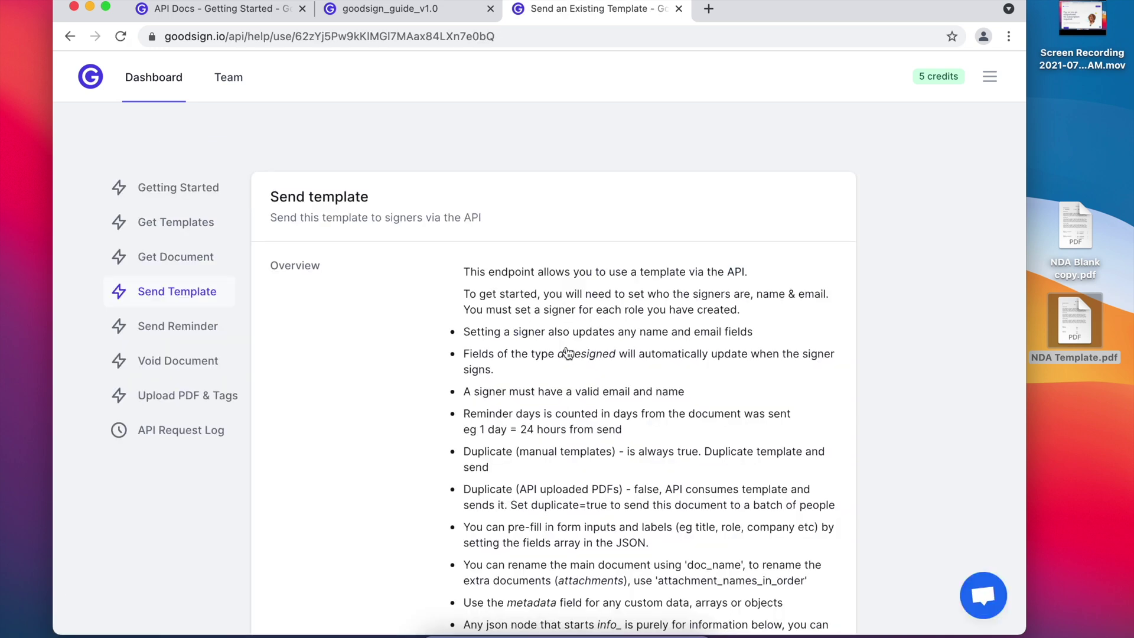
Examine the Send template documentation, including the endpoint, authentication, signers and optional field values of the example JSON payload.
scroll(565, 345, "down", 10)
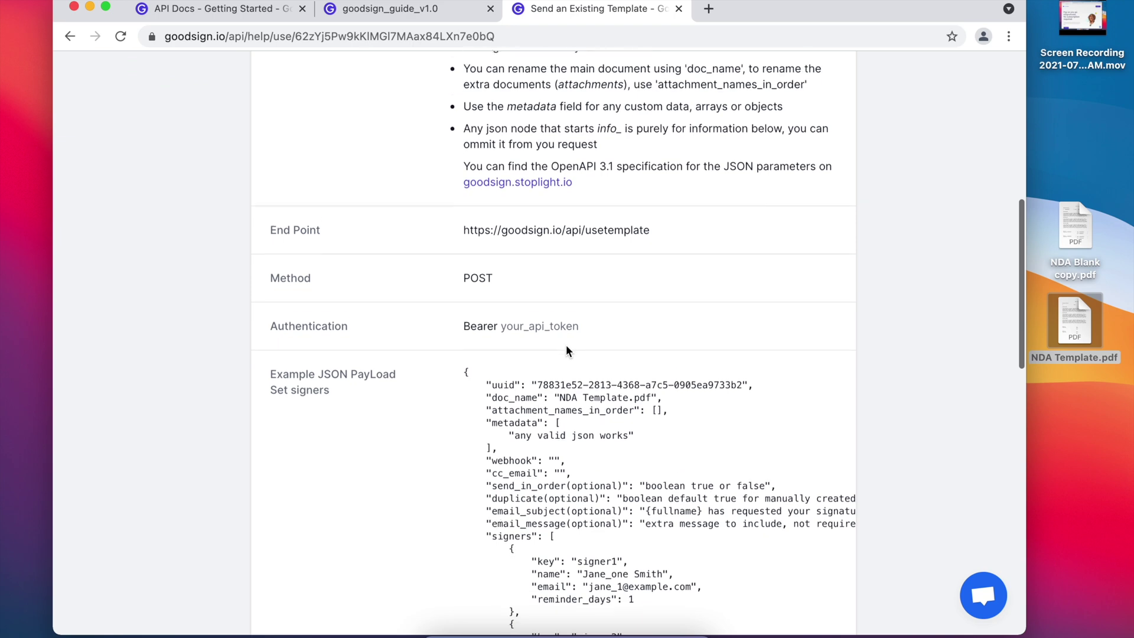
scroll(566, 345, "down", 3)
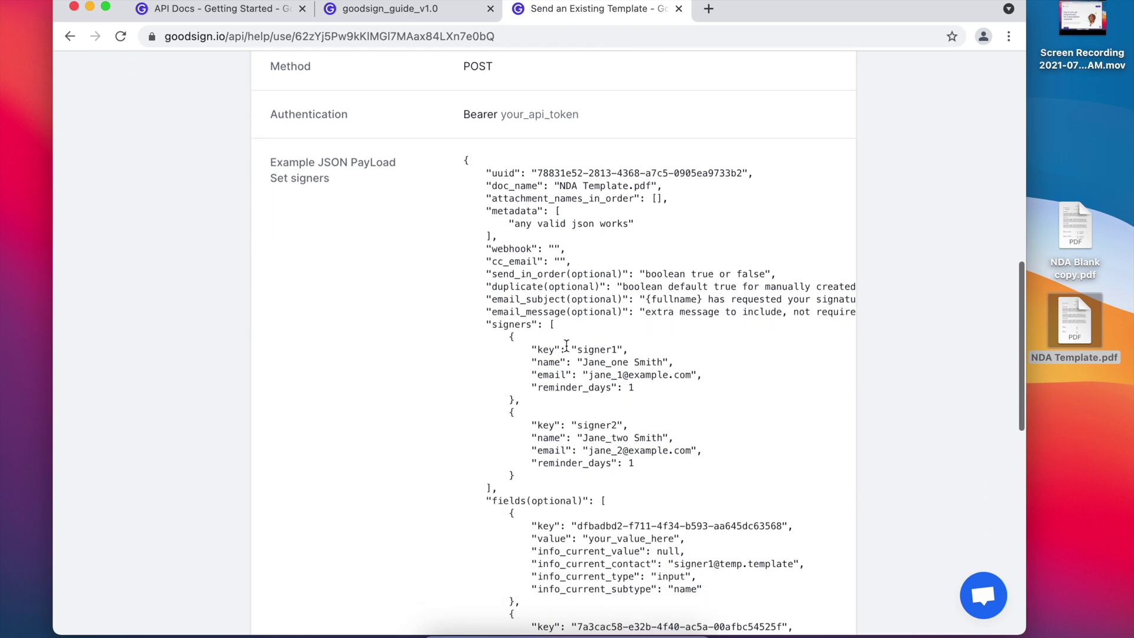
scroll(566, 345, "down", 5)
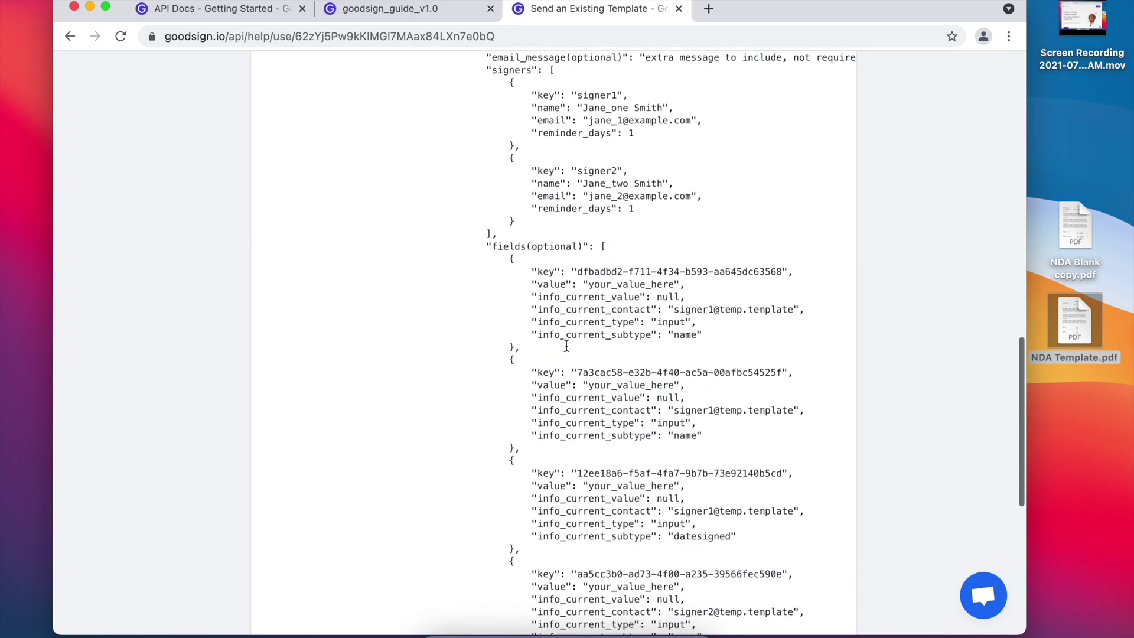
scroll(566, 345, "down", 4)
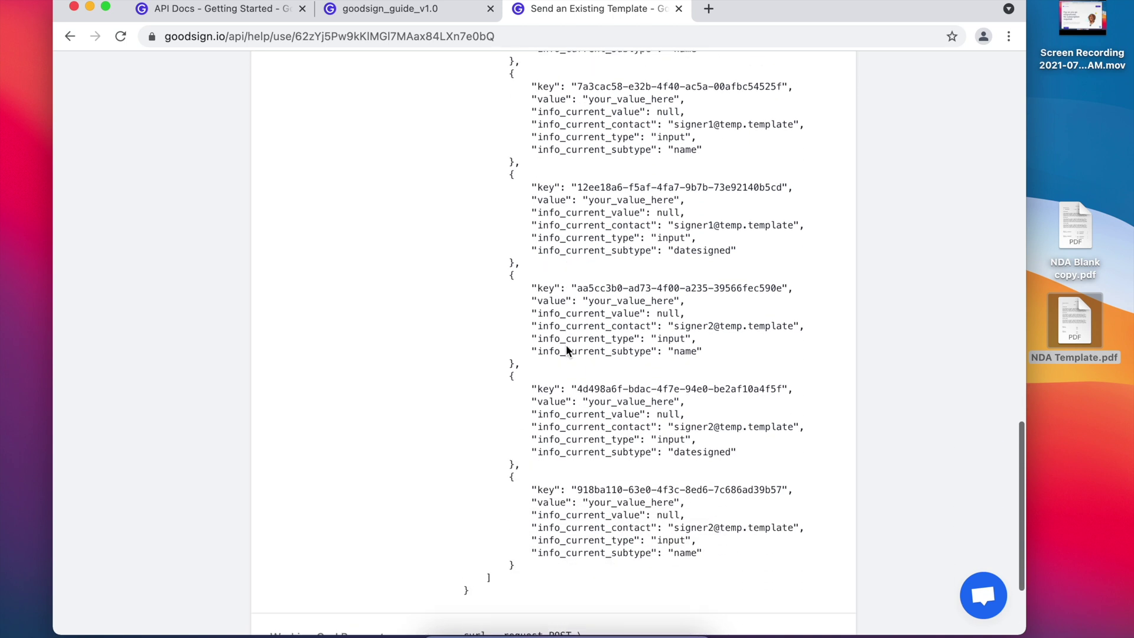
scroll(565, 345, "up", 2)
scroll(566, 345, "up", 1)
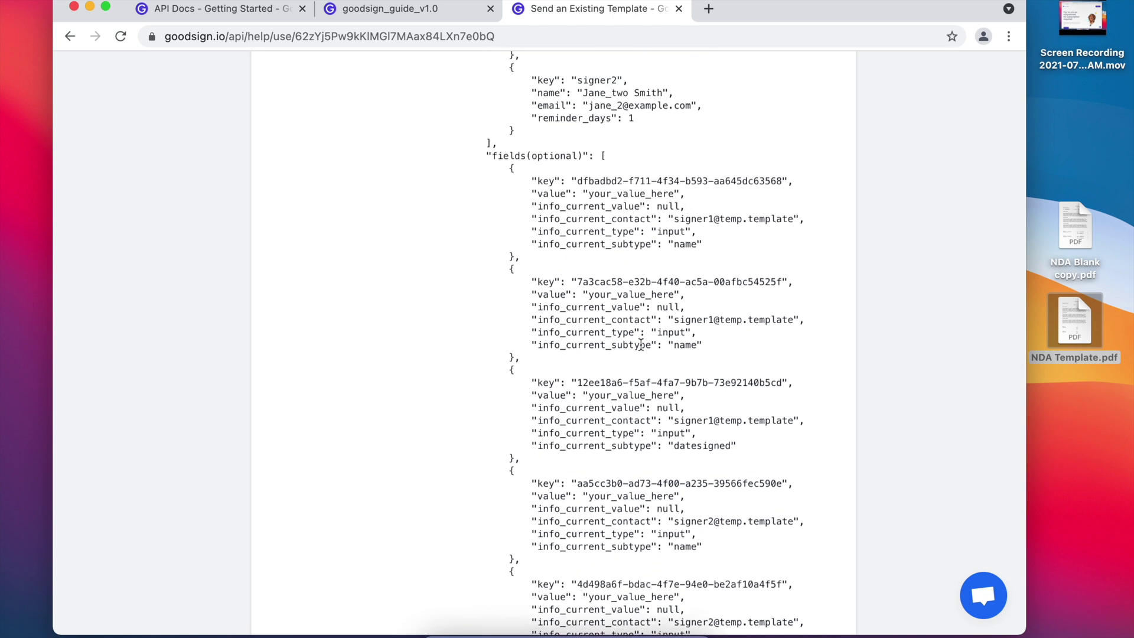
scroll(696, 357, "down", 1)
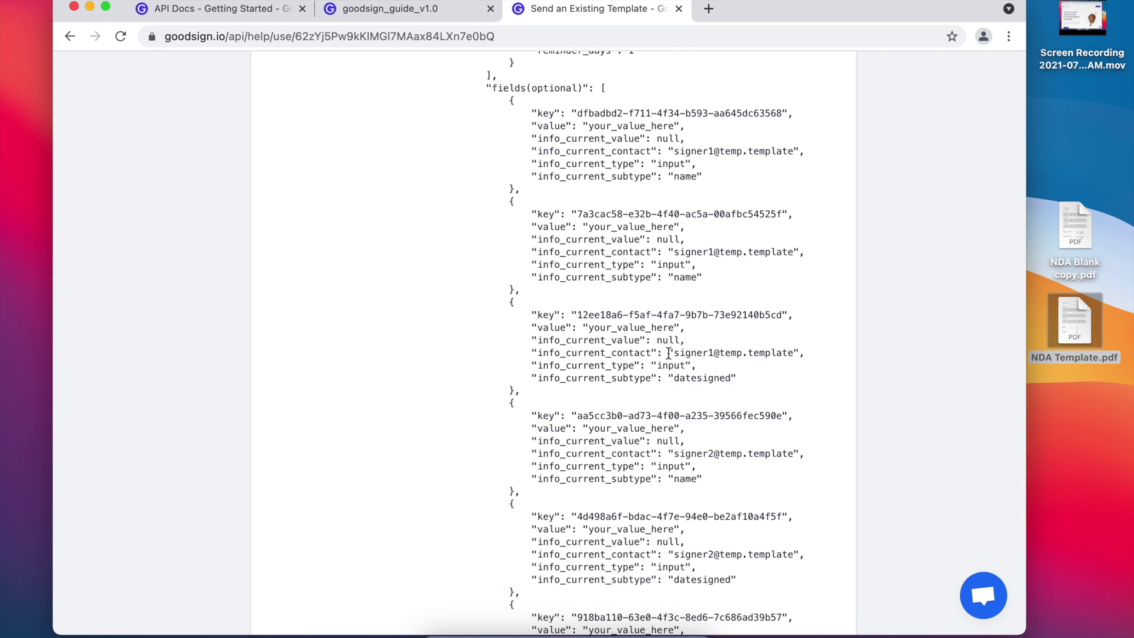
scroll(695, 369, "down", 1)
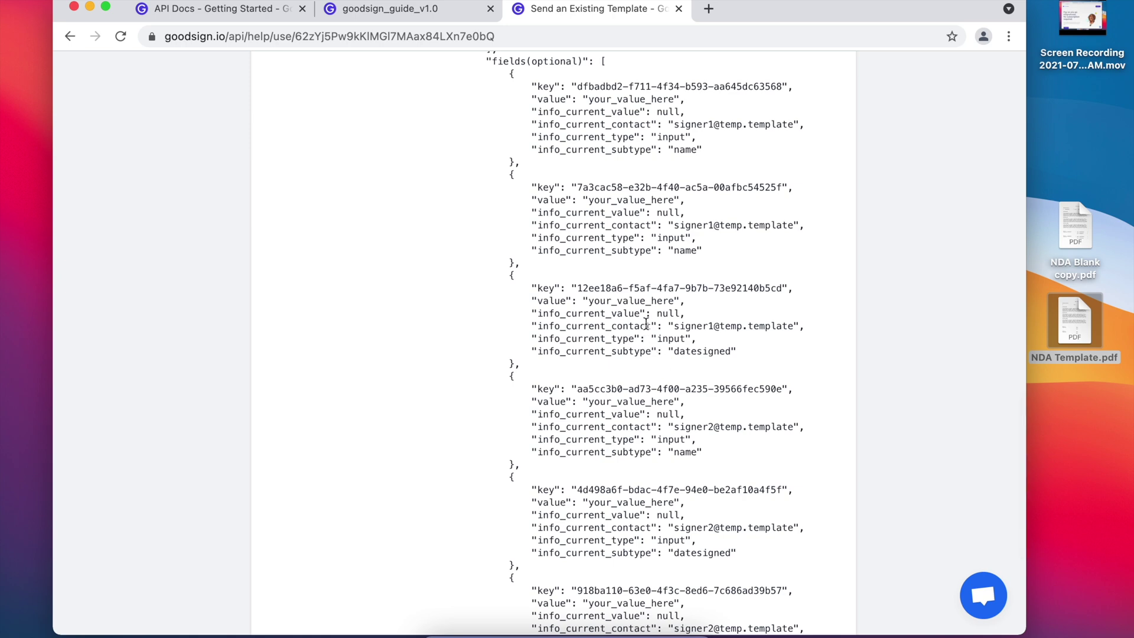
double_click(632, 302)
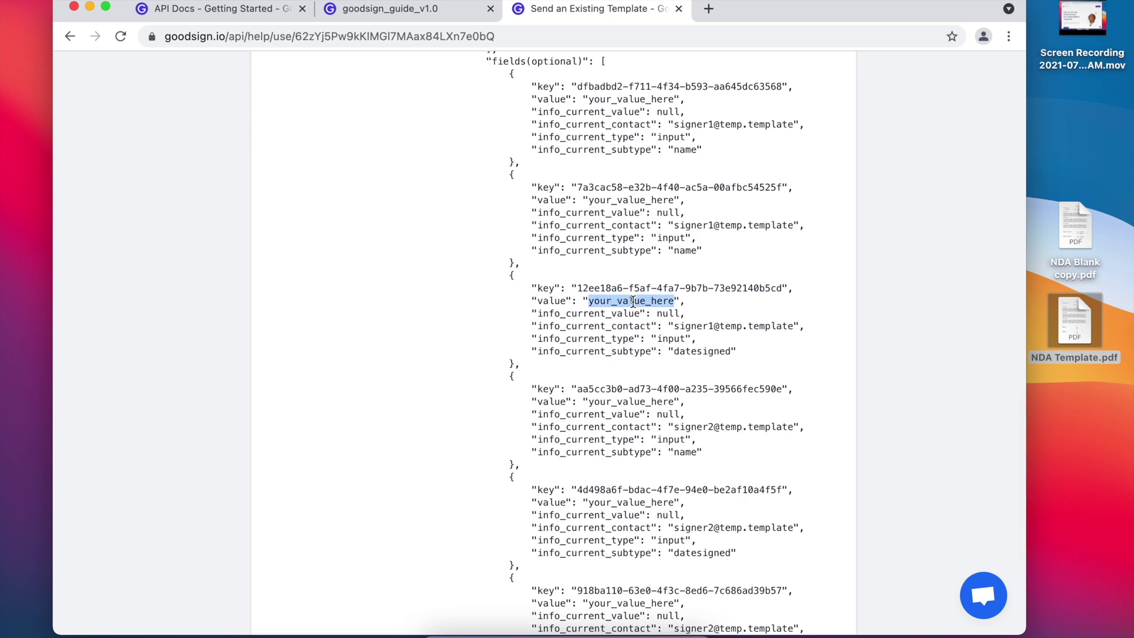
scroll(632, 301, "down", 5)
scroll(632, 302, "up", 5)
scroll(632, 302, "up", 6)
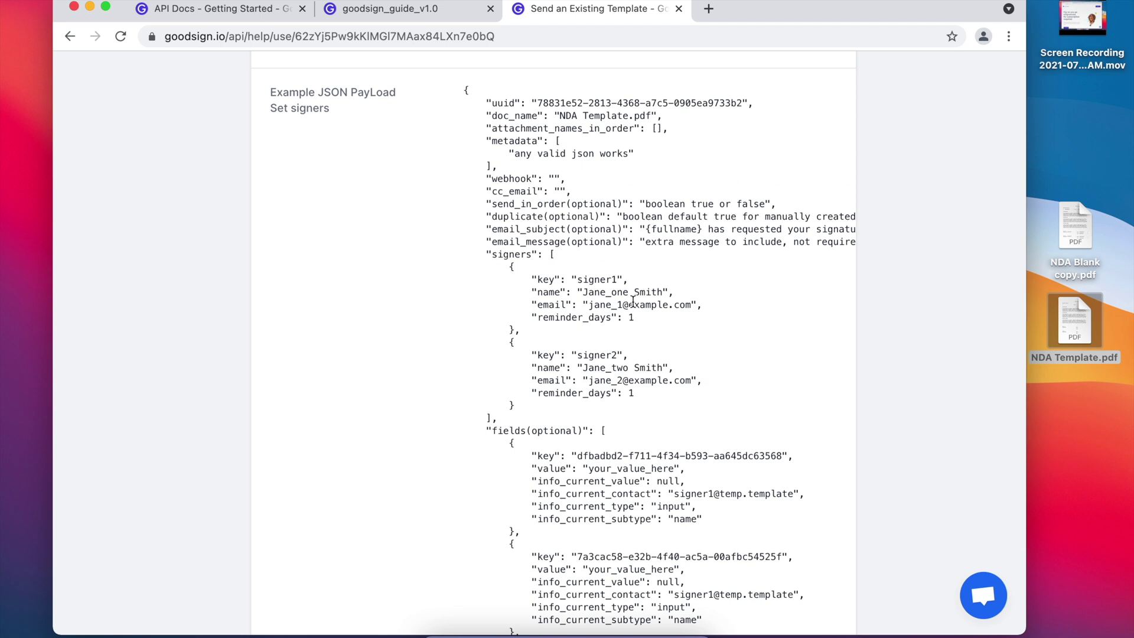
scroll(632, 301, "up", 1)
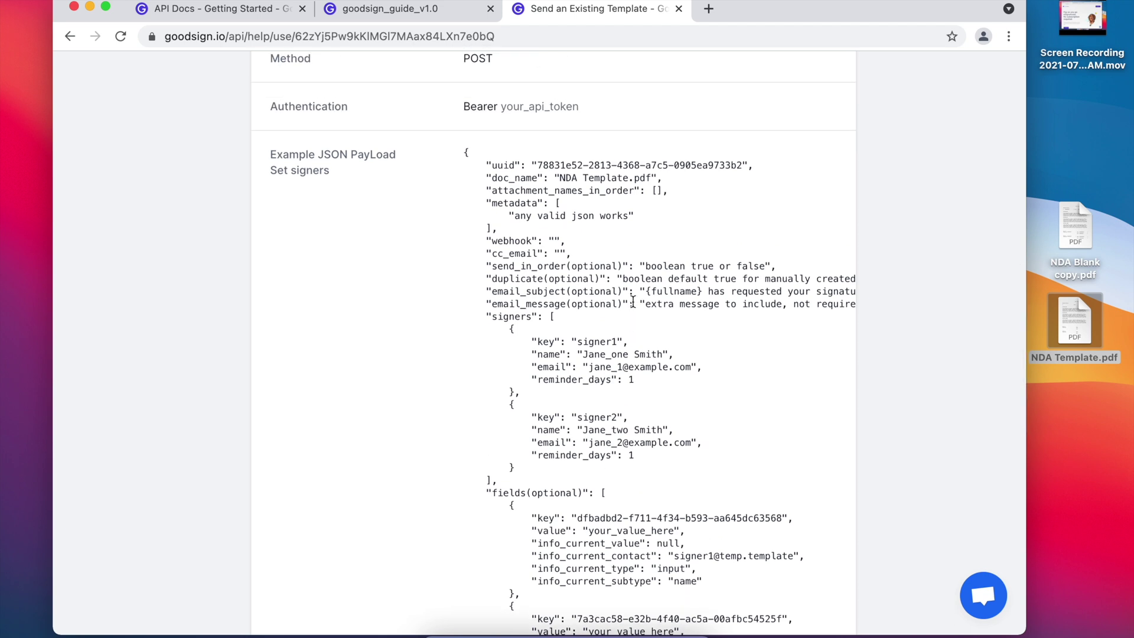
Select the complete example JSON payload, from its opening to its closing brace.
left_click_drag(469, 151, 679, 532)
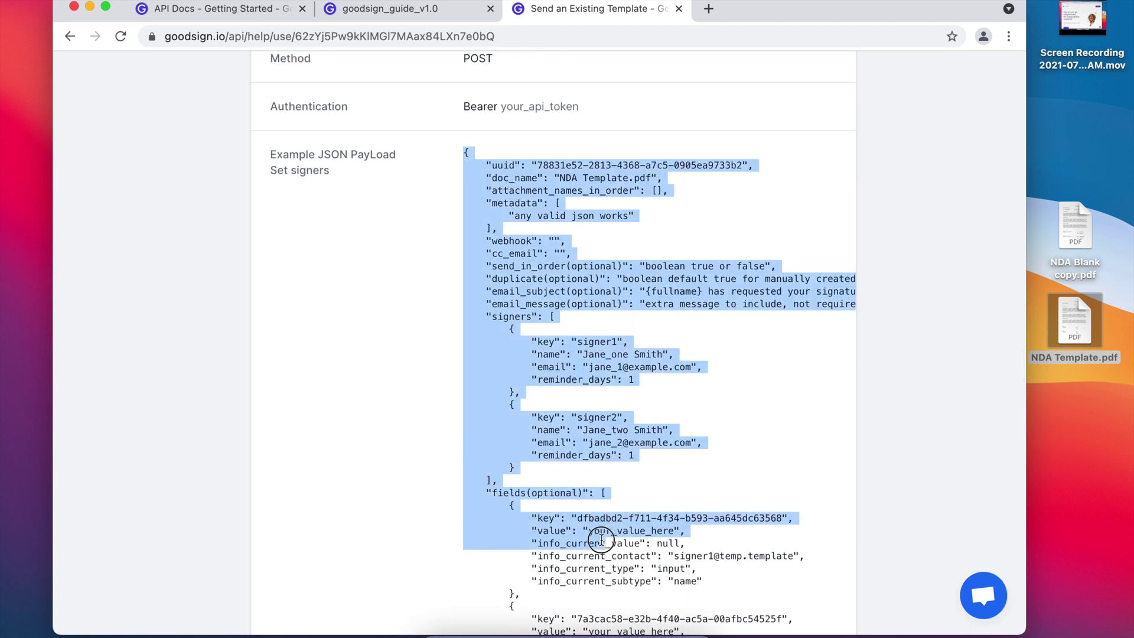
scroll(601, 540, "down", 10)
left_click(492, 500, "shift")
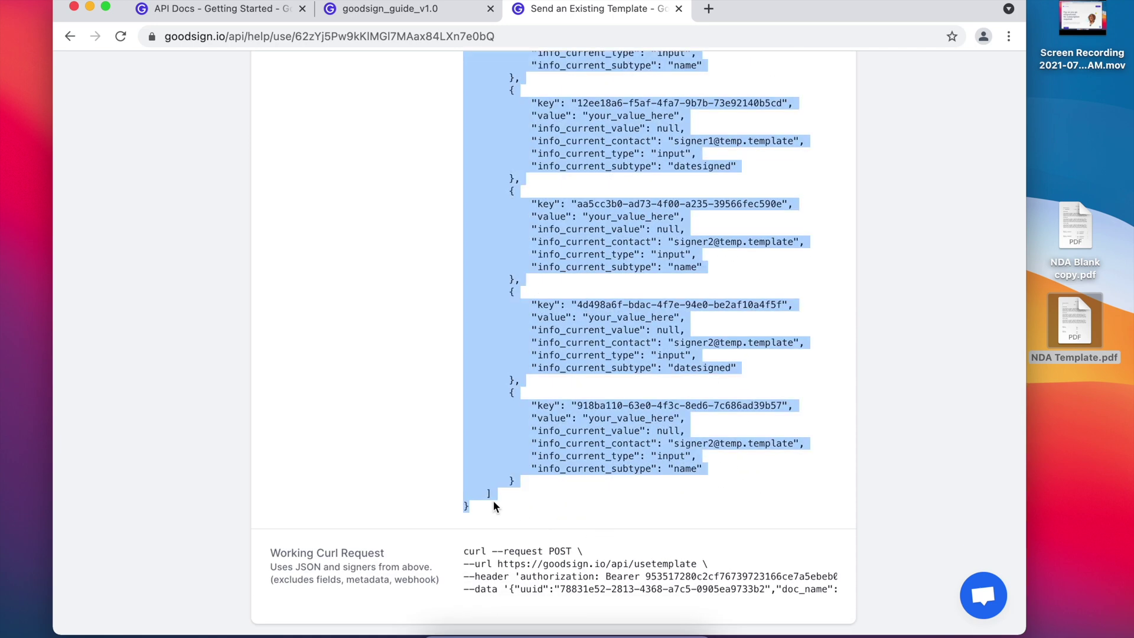
scroll(492, 499, "up", 13)
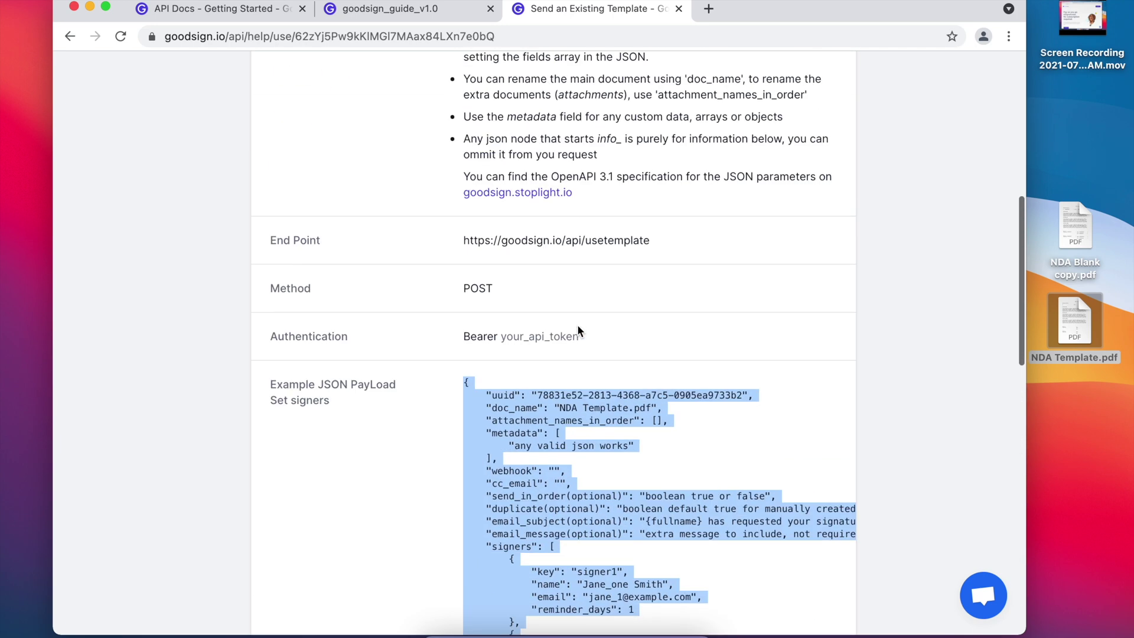
Switch to Postman and replace the entire Send Template request body with the copied JSON payload.
key("super+Tab")
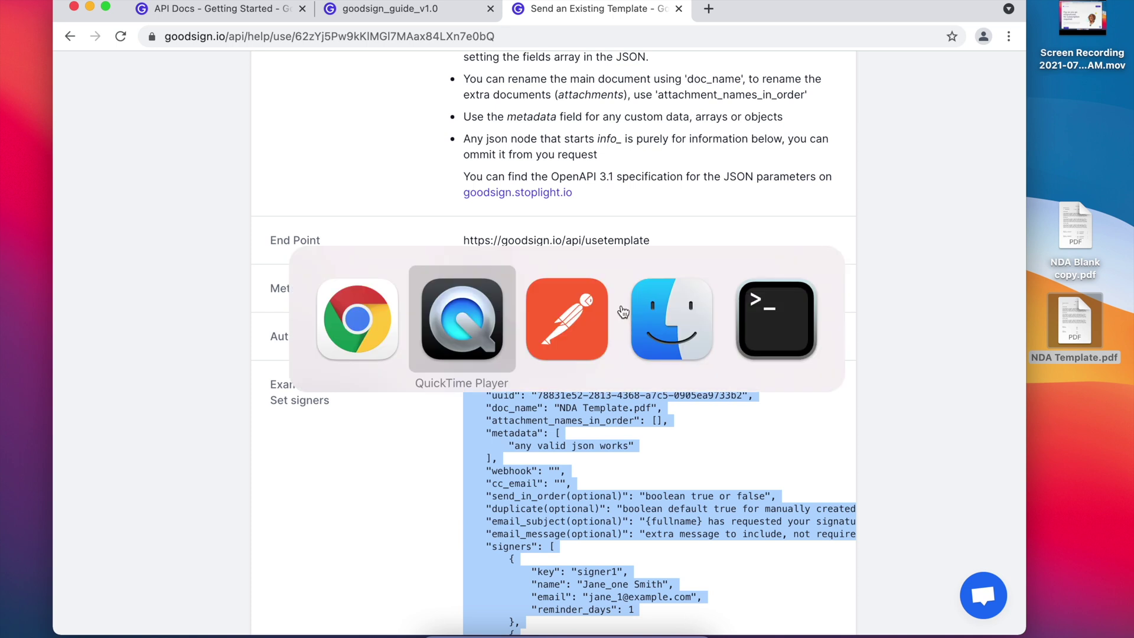
key("super+Tab")
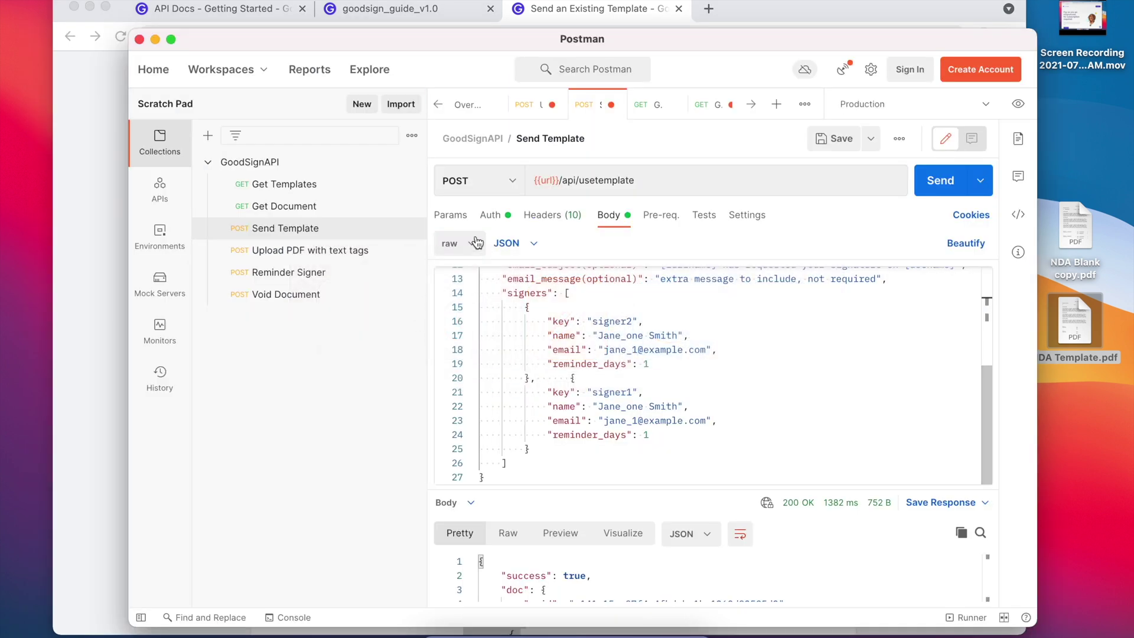
double_click(611, 180)
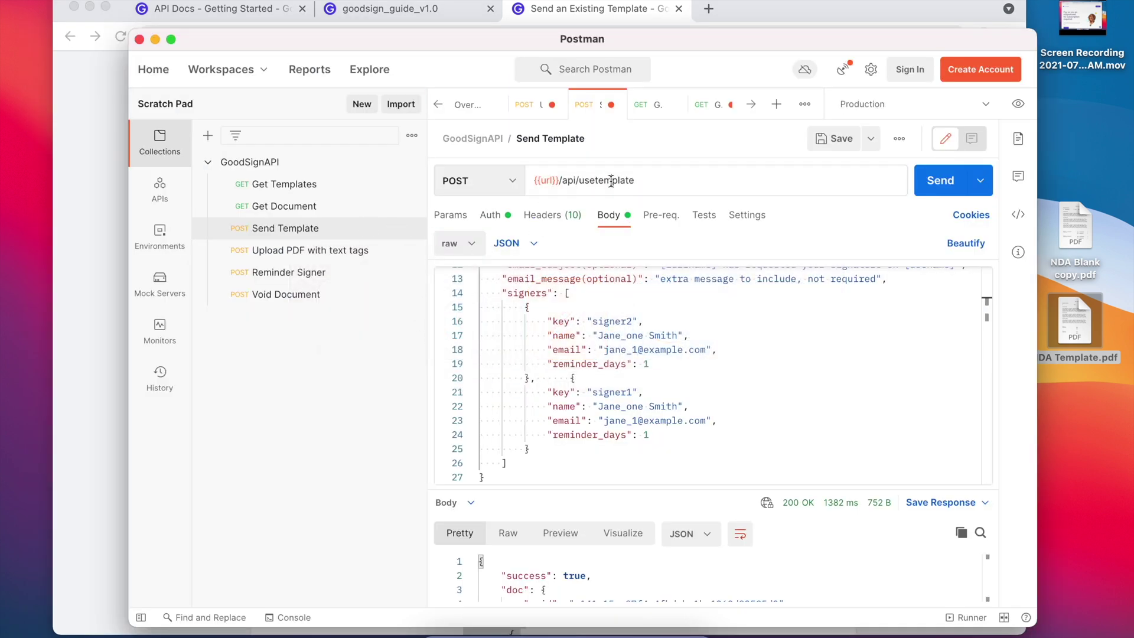
left_click(637, 348)
key("super+a")
key("BackSpace")
key("super+v")
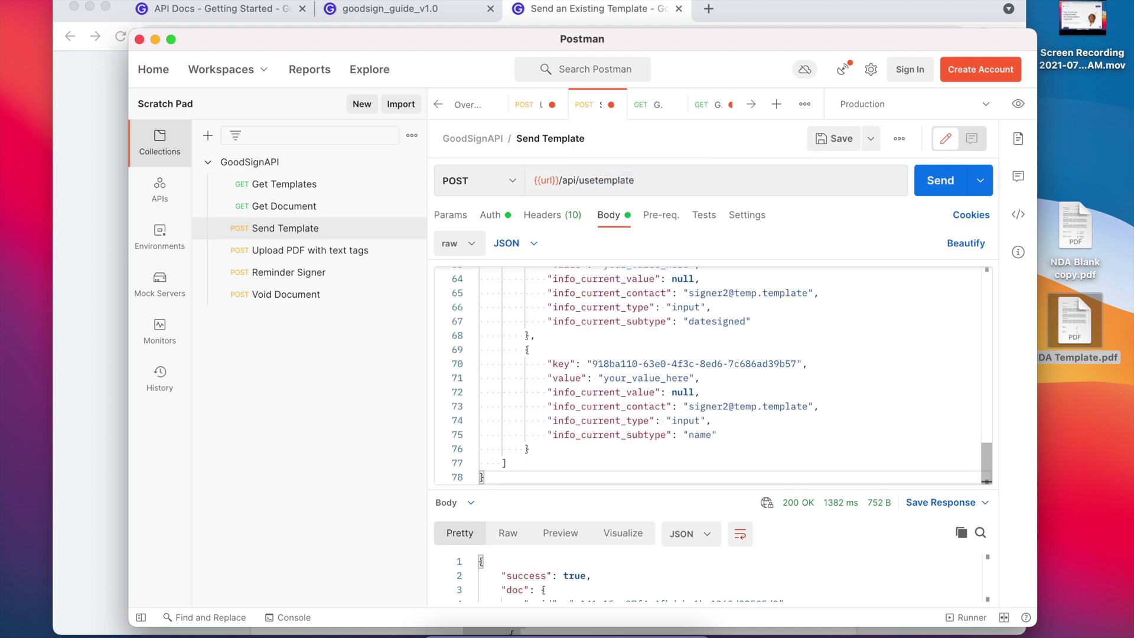
Delete the optional fields array that follows the signers array in the request body, along with the separating comma.
scroll(578, 446, "up", 15)
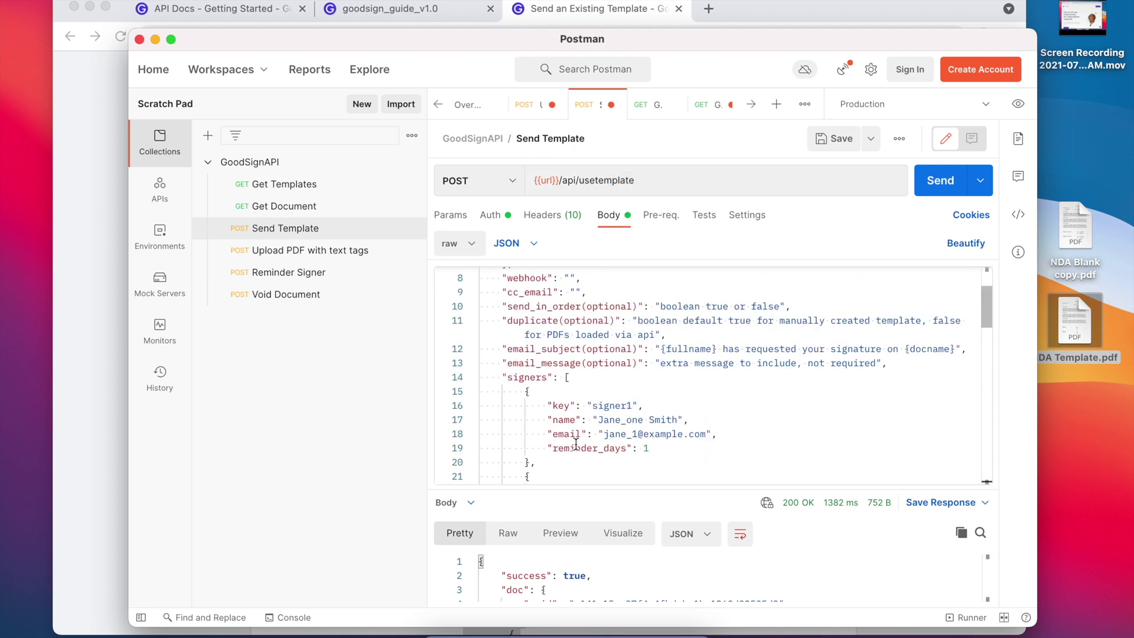
scroll(578, 446, "down", 3)
left_click(490, 447)
scroll(494, 449, "down", 10)
scroll(496, 449, "down", 3)
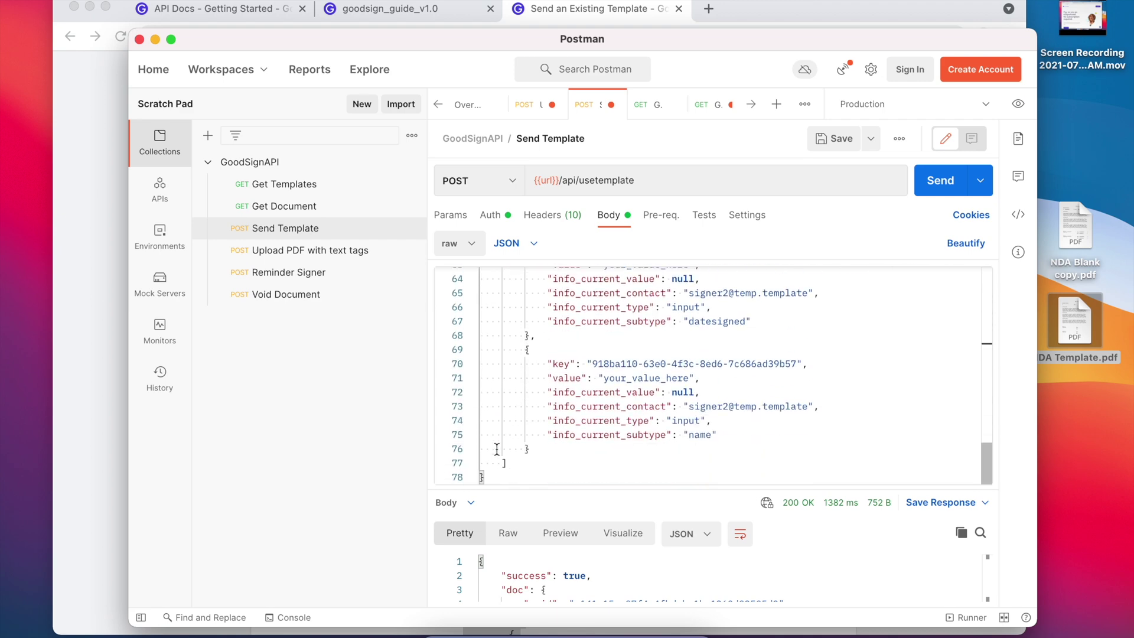
left_click(558, 458, "shift")
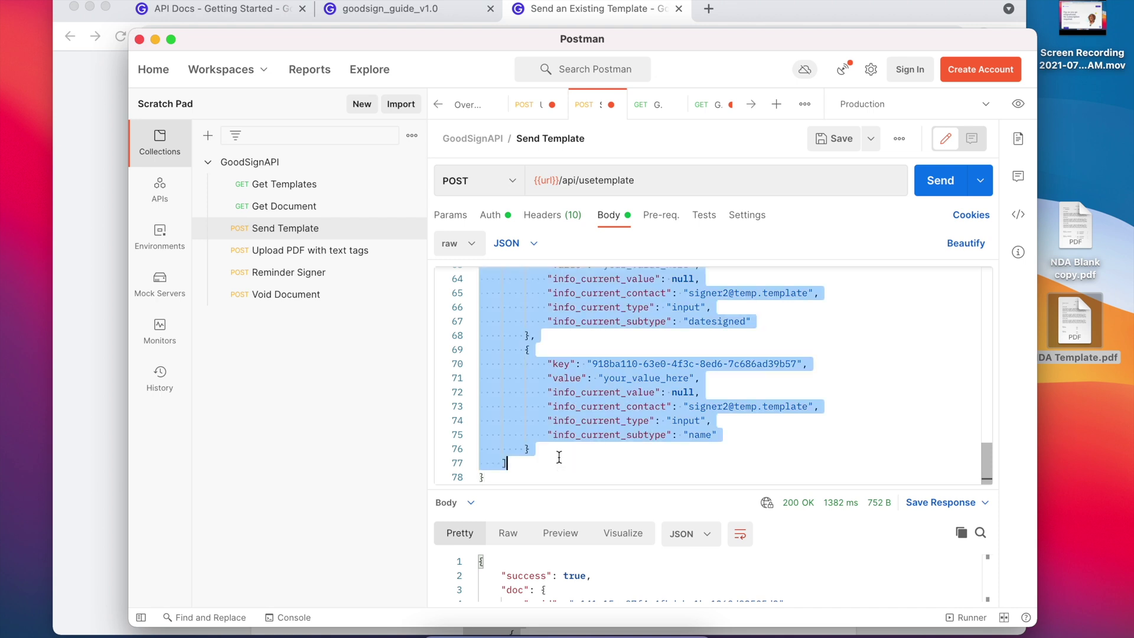
key("BackSpace")
left_click(506, 448)
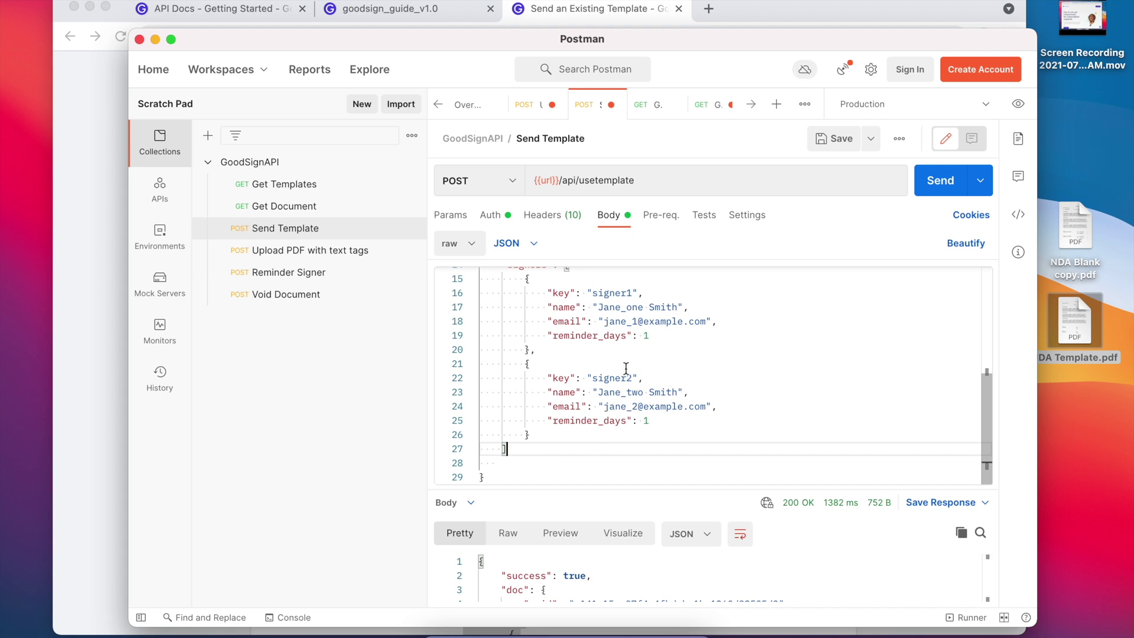
Review the signer entries and set the payload's doc_name to "NDA Template TWO.pdf".
scroll(625, 357, "up", 1)
double_click(614, 304)
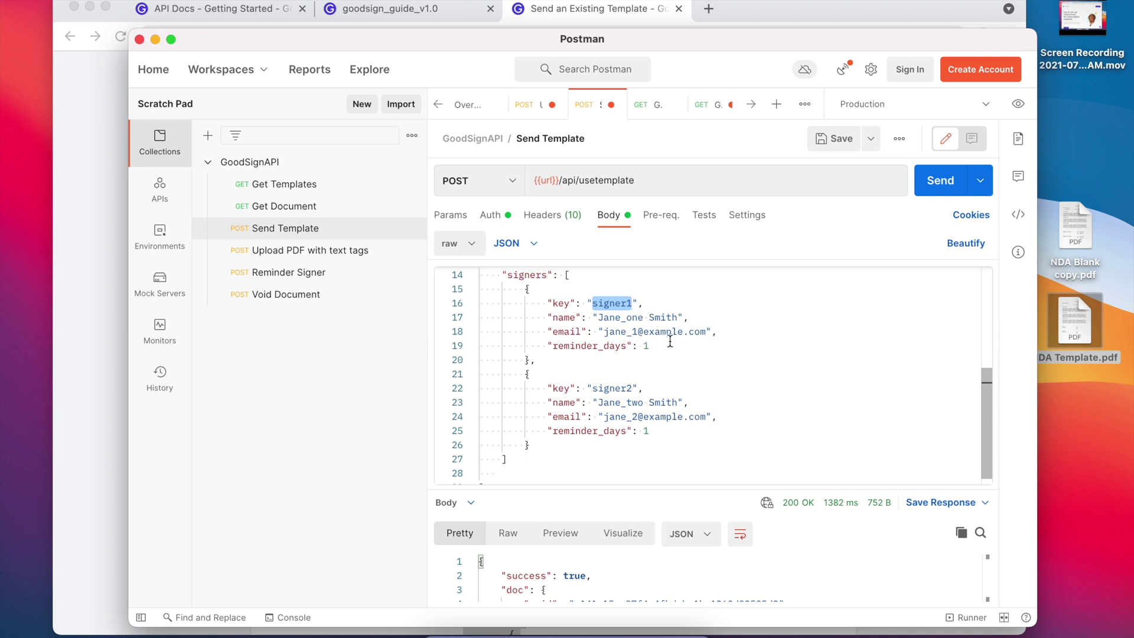
left_click(685, 420)
scroll(685, 421, "up", 10)
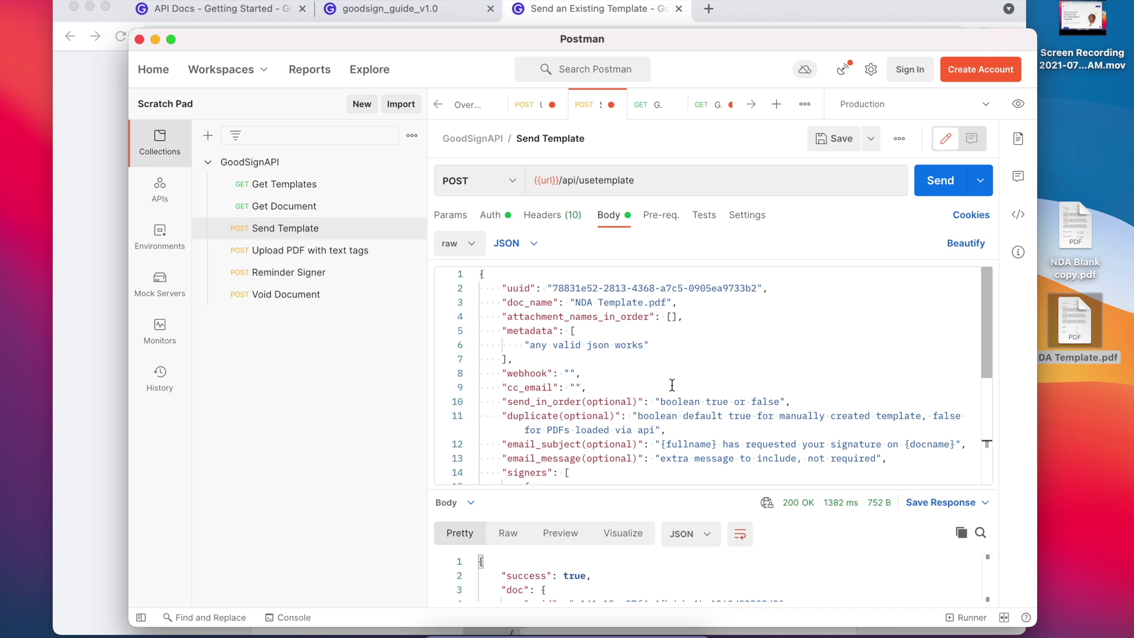
left_click(644, 303)
type("TWO")
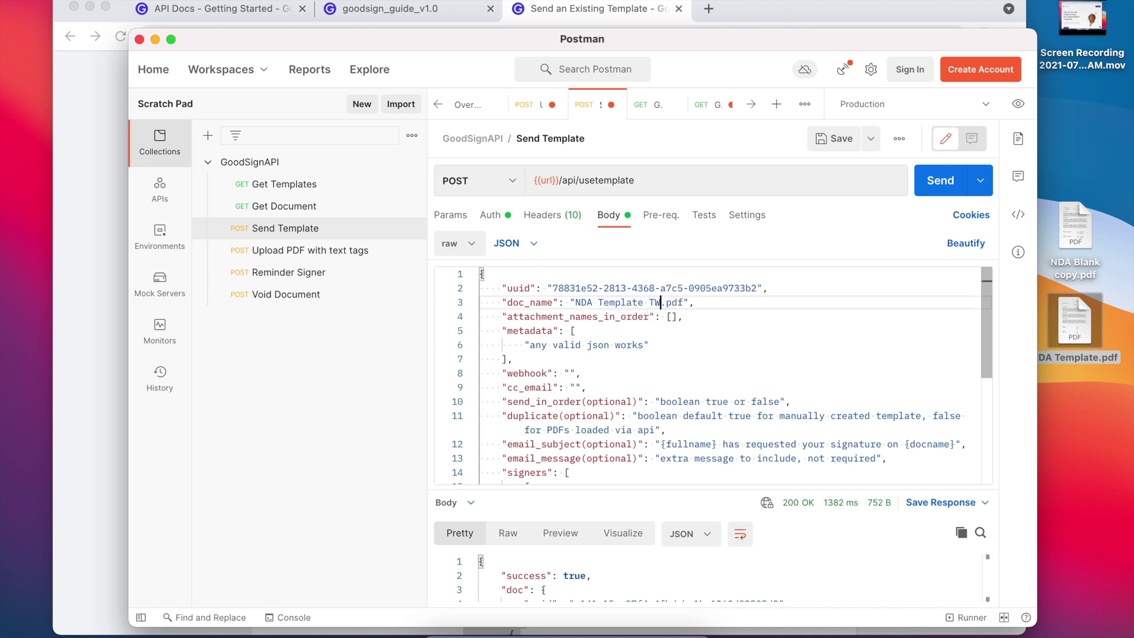
left_click(644, 361)
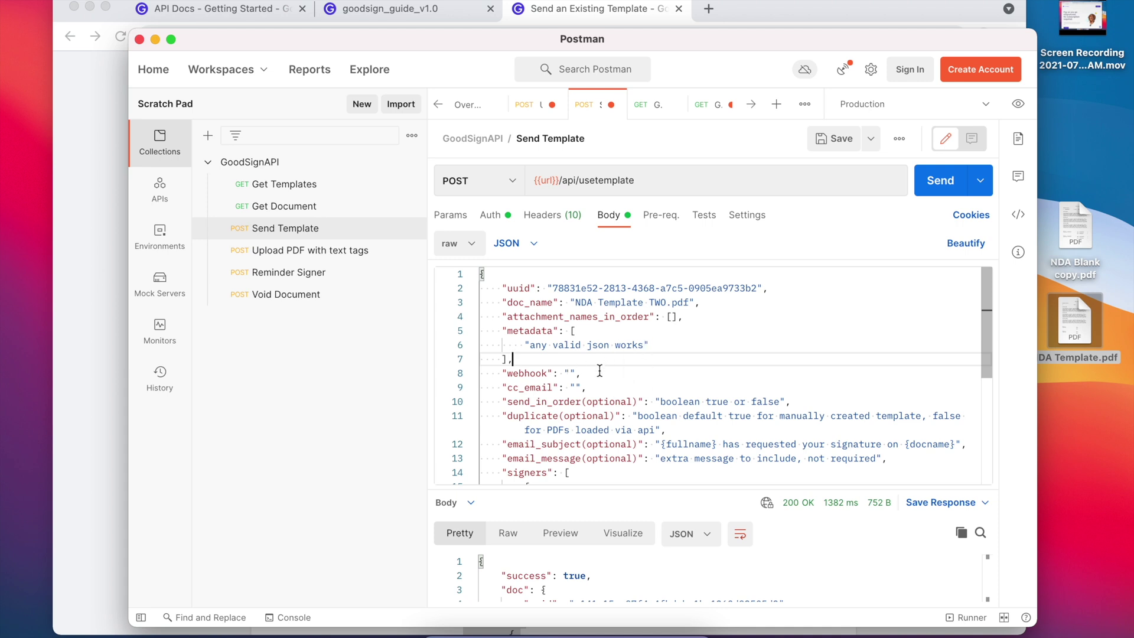
left_click(659, 346)
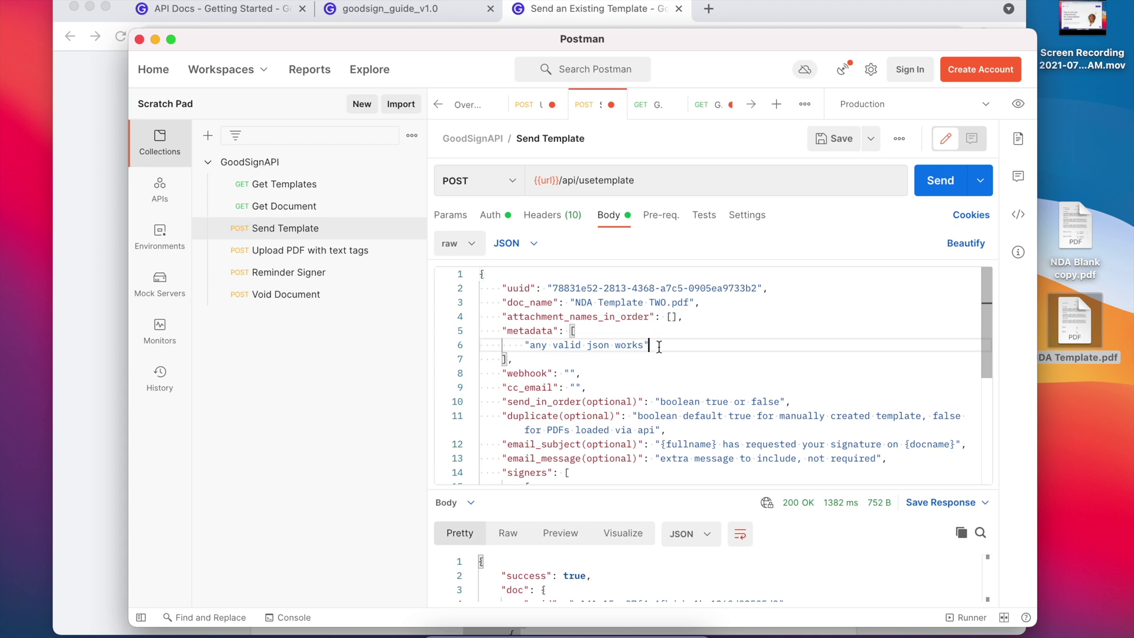
Check the remaining payload, send the Send Template request and enlarge the response area.
scroll(659, 347, "down", 5)
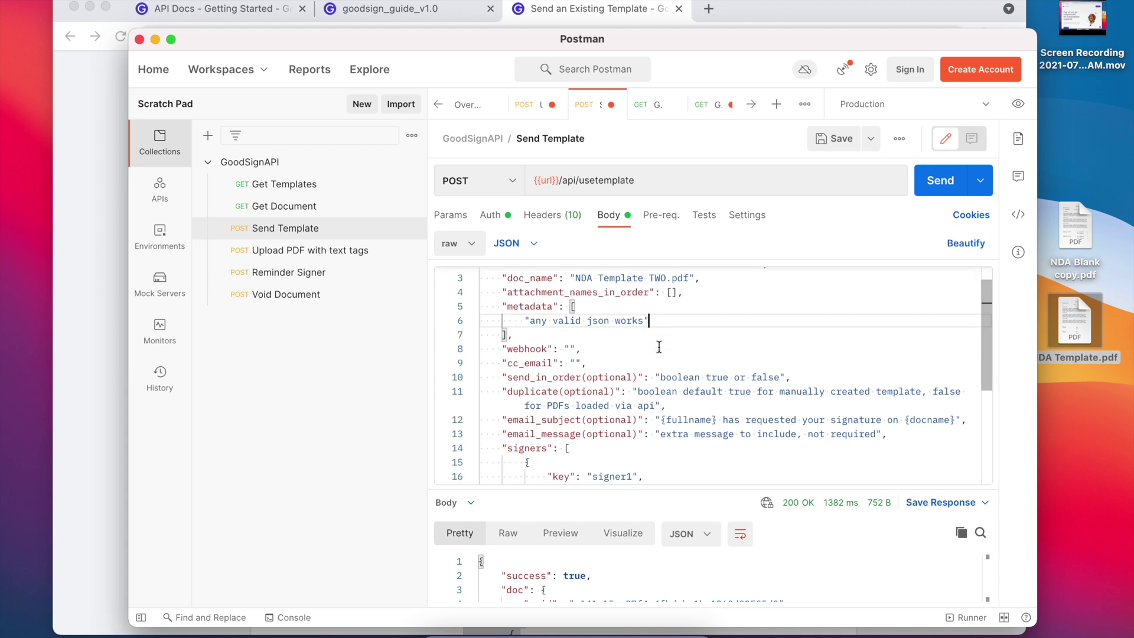
scroll(659, 347, "down", 3)
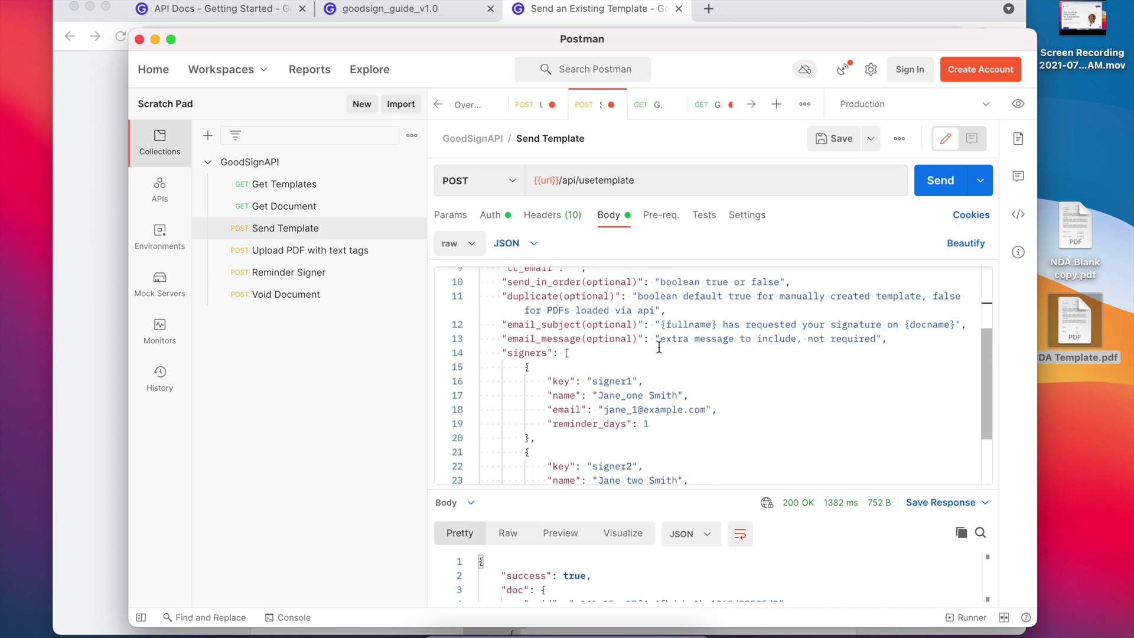
scroll(679, 331, "up", 8)
left_click(944, 196)
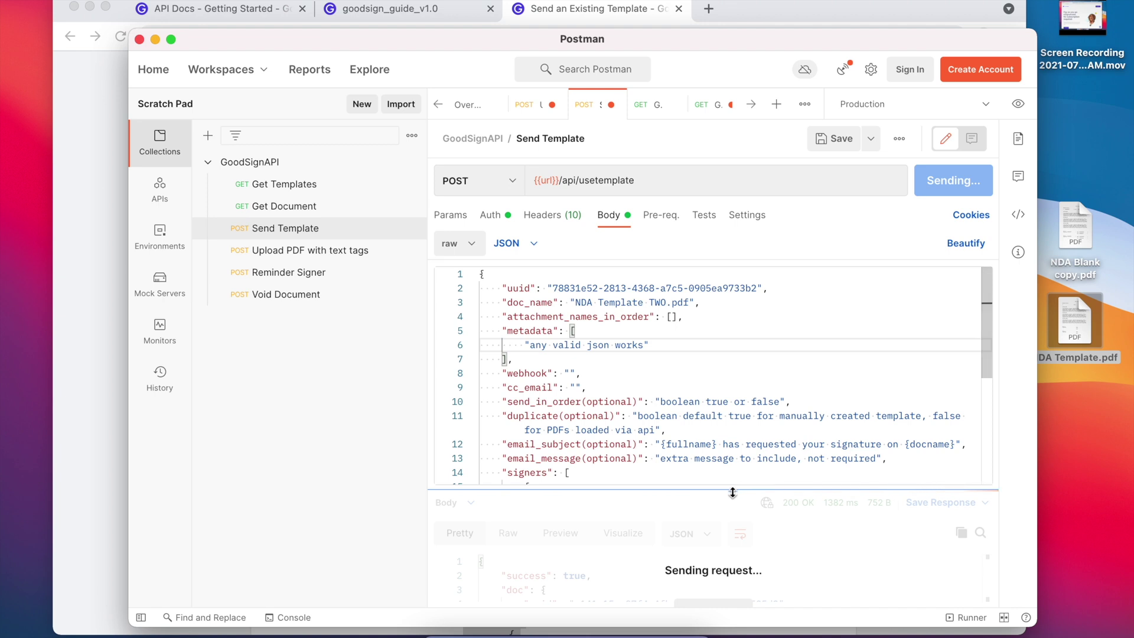
left_click_drag(732, 492, 732, 371)
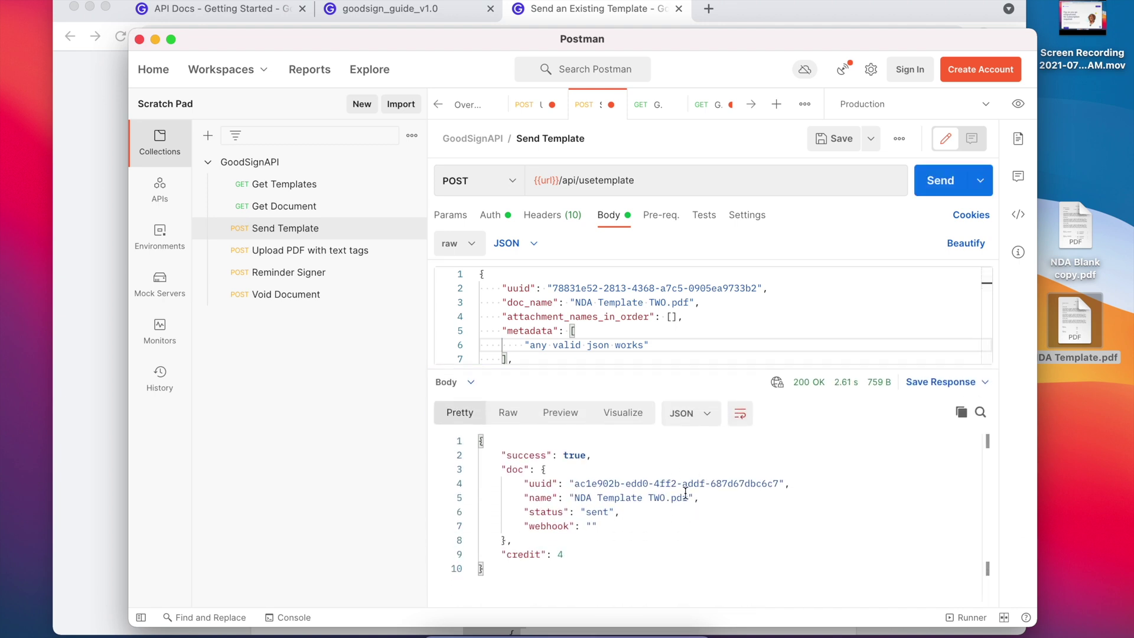
Switch to the browser and check the GoodSign dashboard's template list and full document list for the sent document.
left_click(93, 426)
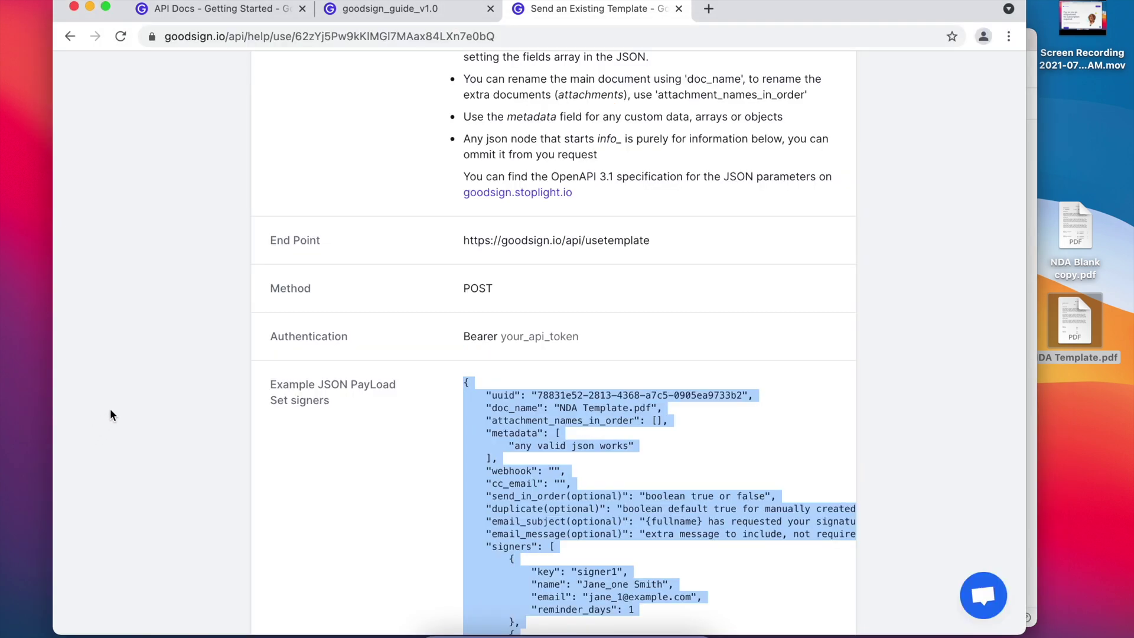
left_click(381, 14)
left_click(246, 22)
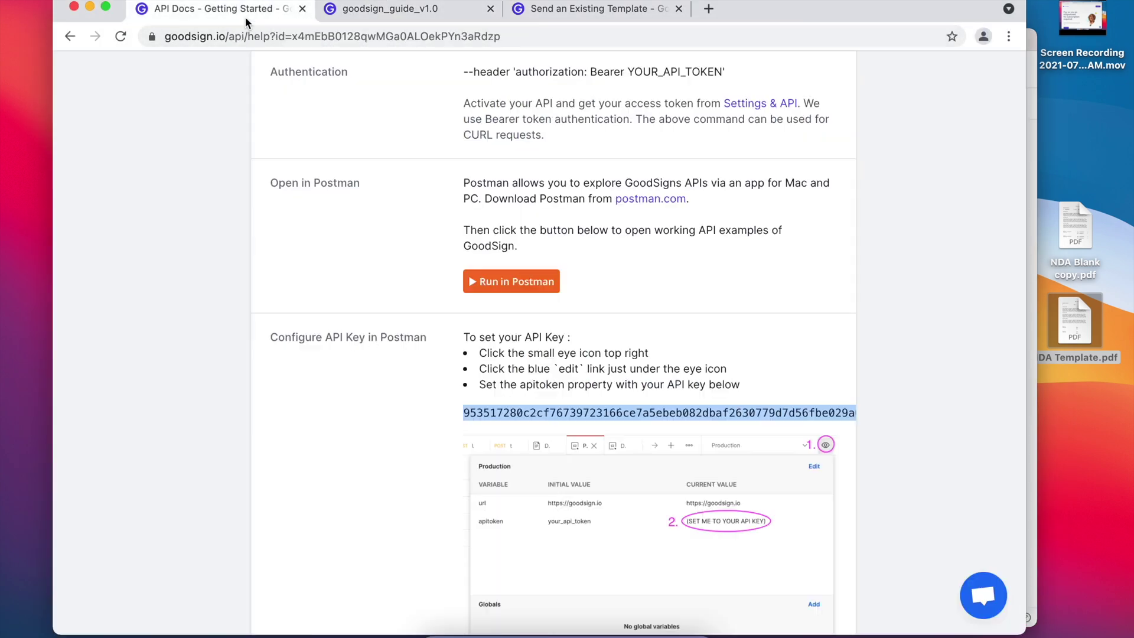
left_click(546, 9)
scroll(558, 197, "up", 15)
left_click(153, 79)
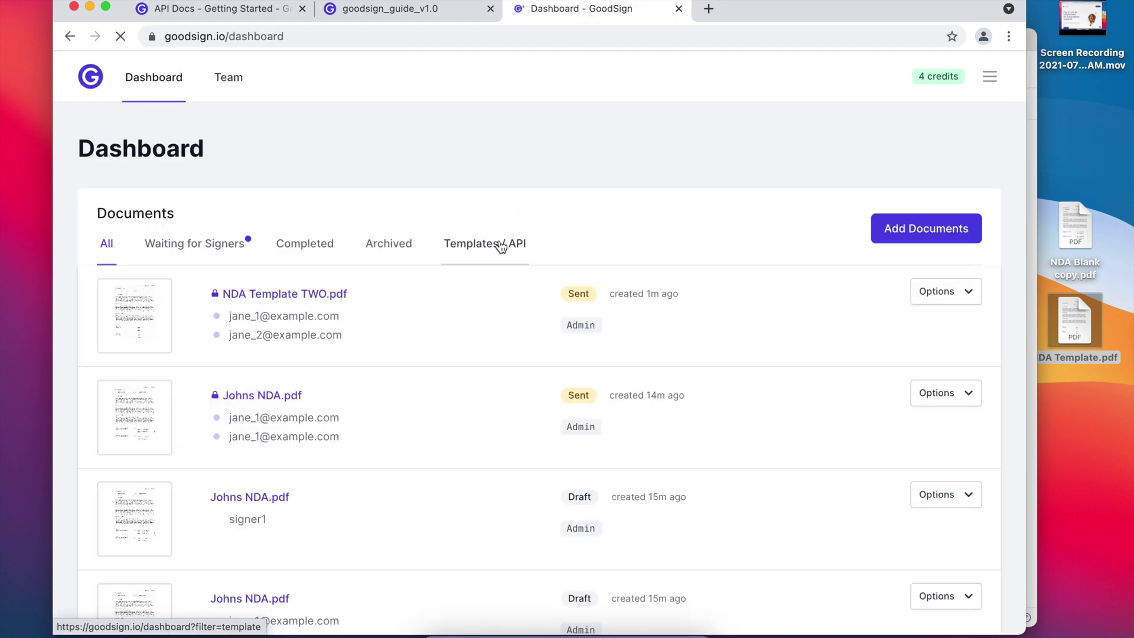
left_click(502, 243)
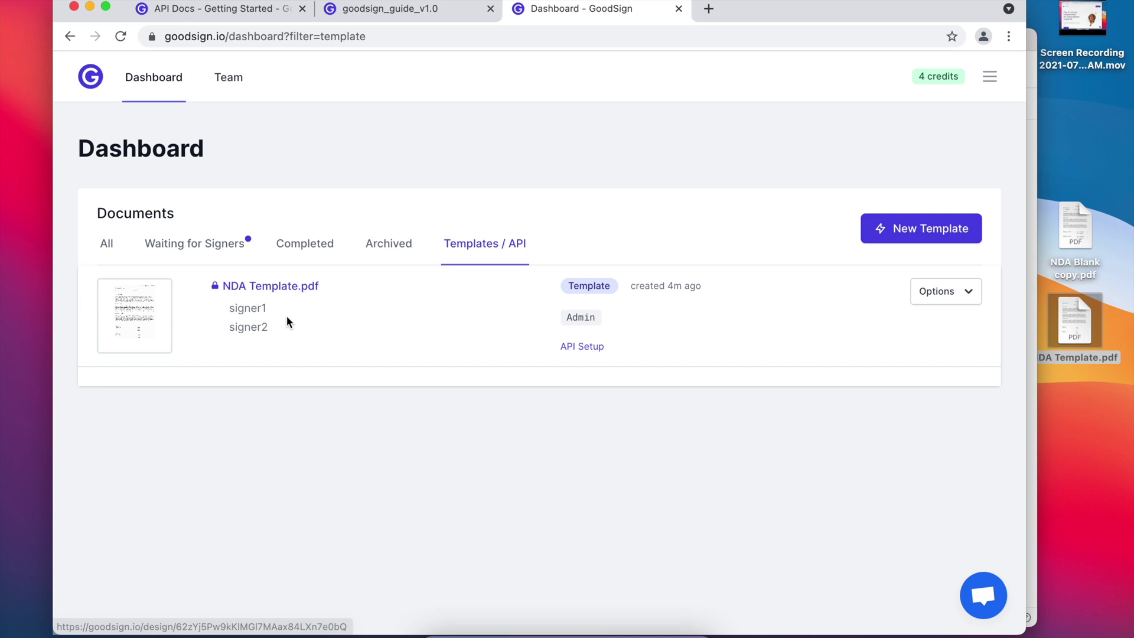
left_click(112, 243)
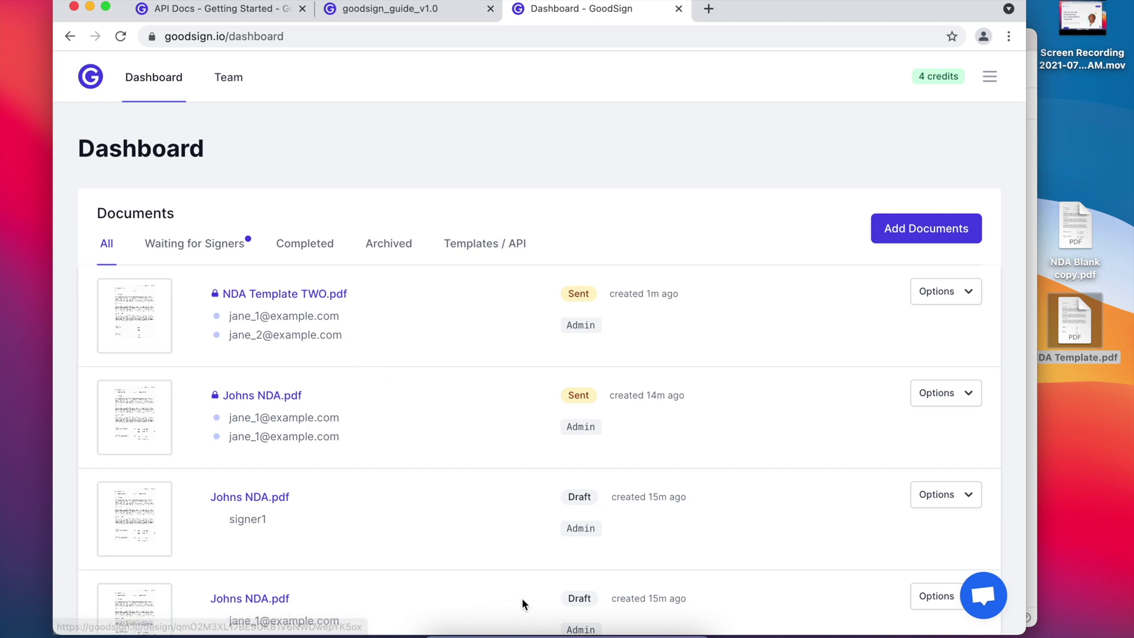
Switch back to Postman and copy the sent document's uuid from the response.
left_click(514, 631)
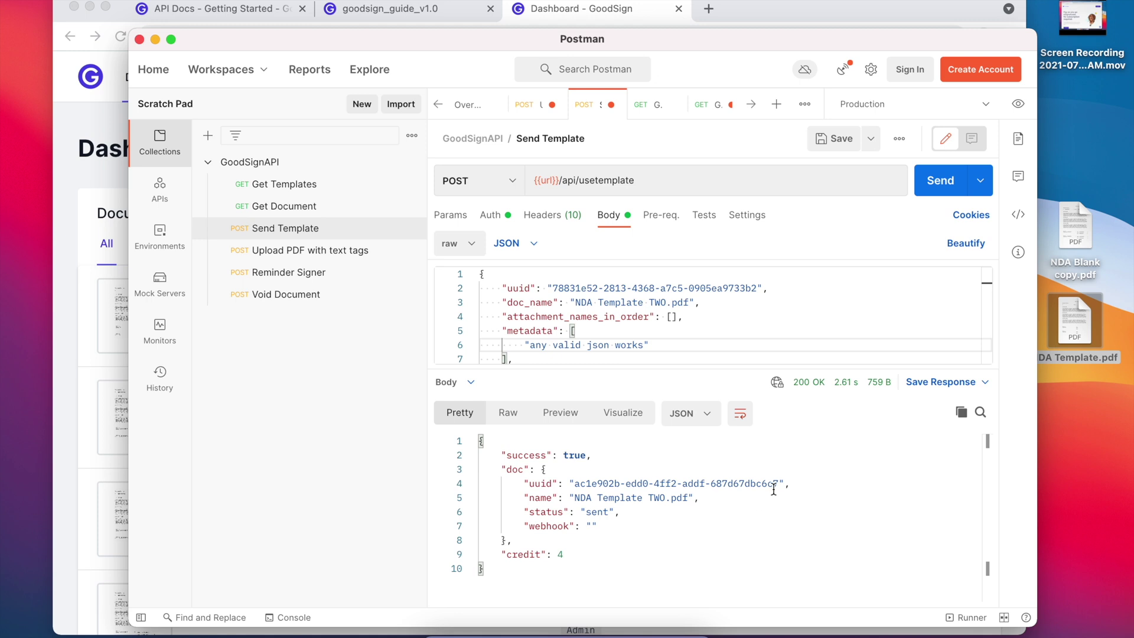
left_click_drag(780, 483, 573, 483)
key("super+c")
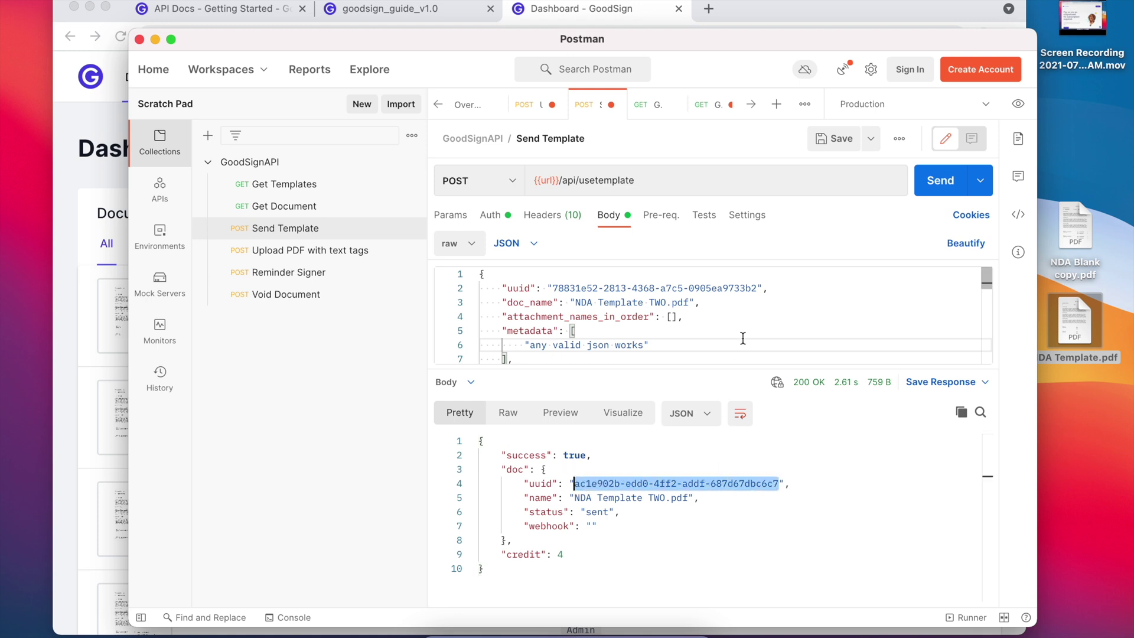
scroll(742, 337, "down", 8)
scroll(743, 338, "up", 1)
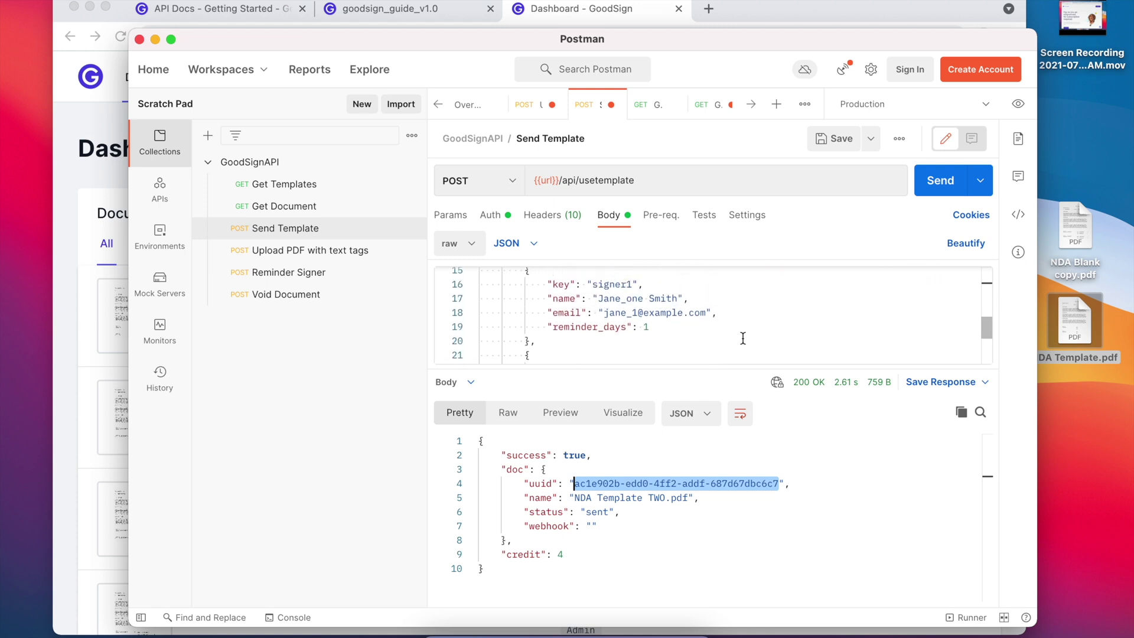
Open the Reminder Signer request and replace the document ID in its URL with the copied uuid.
left_click(315, 273)
double_click(828, 180)
type("remind")
left_click_drag(818, 180, 625, 186)
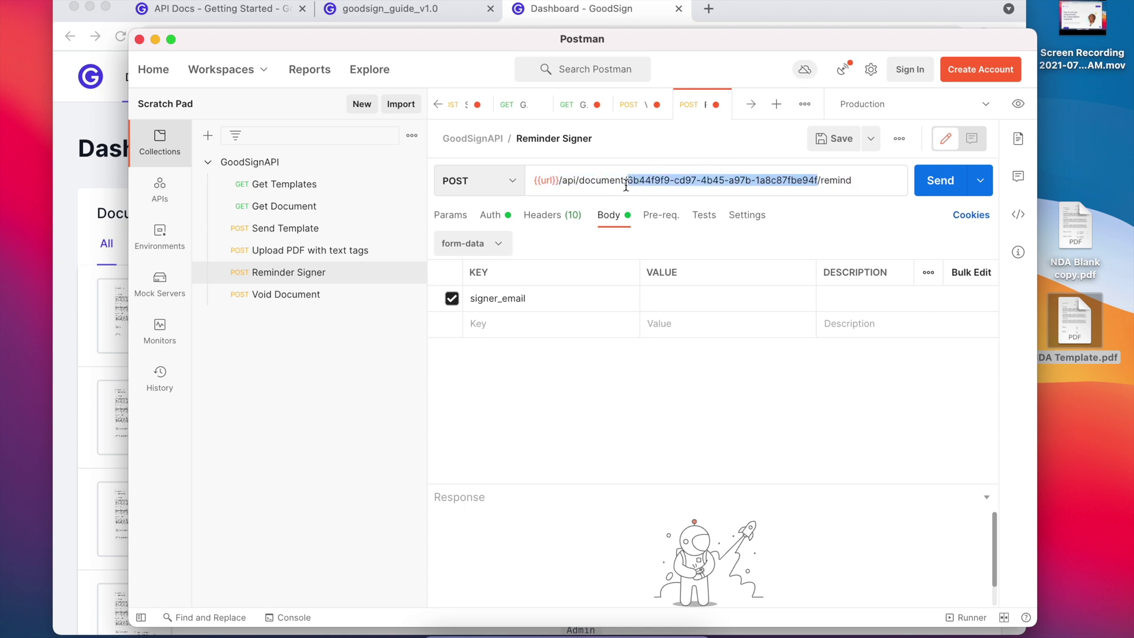
key("super+v")
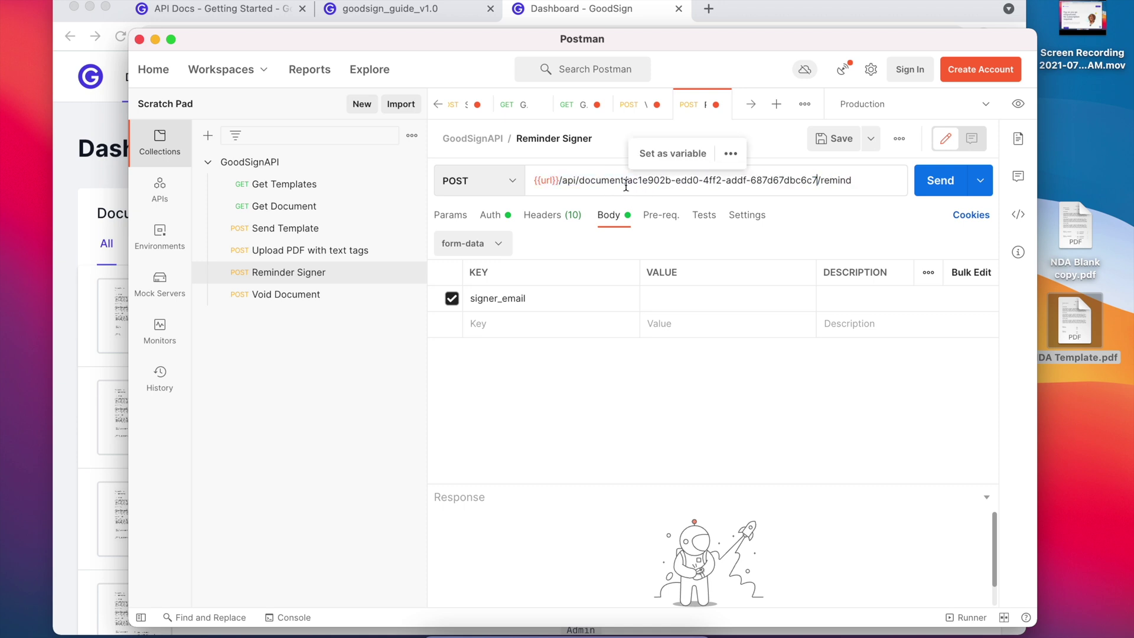
Enter the first signer's e-mail as the signer_email value and send the reminder request.
left_click(686, 297)
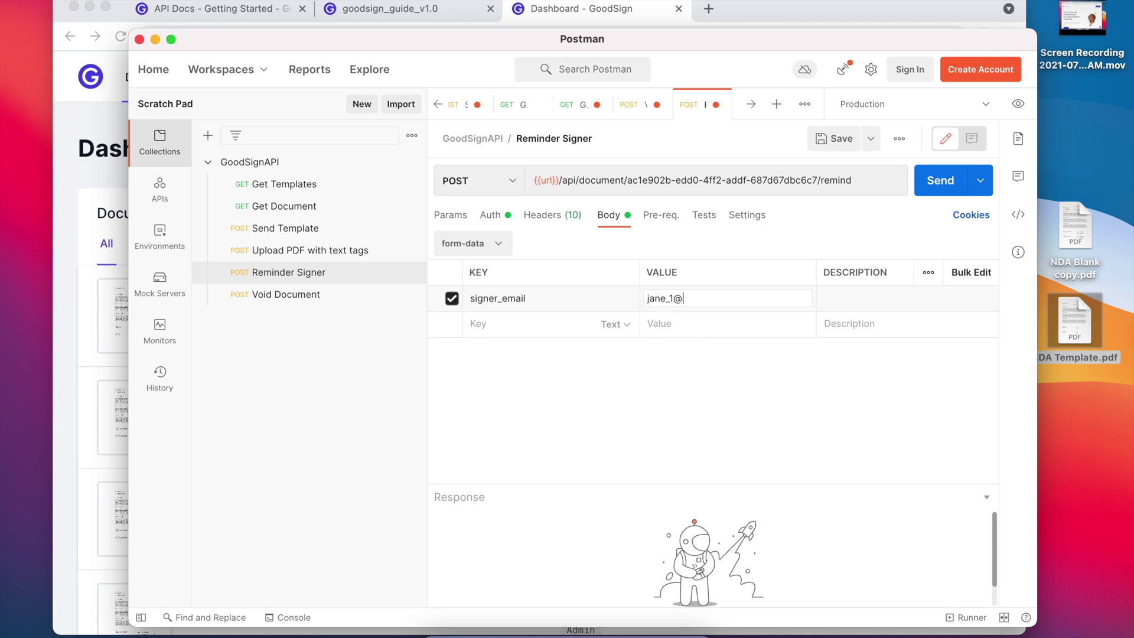
type("ample.com")
left_click(937, 190)
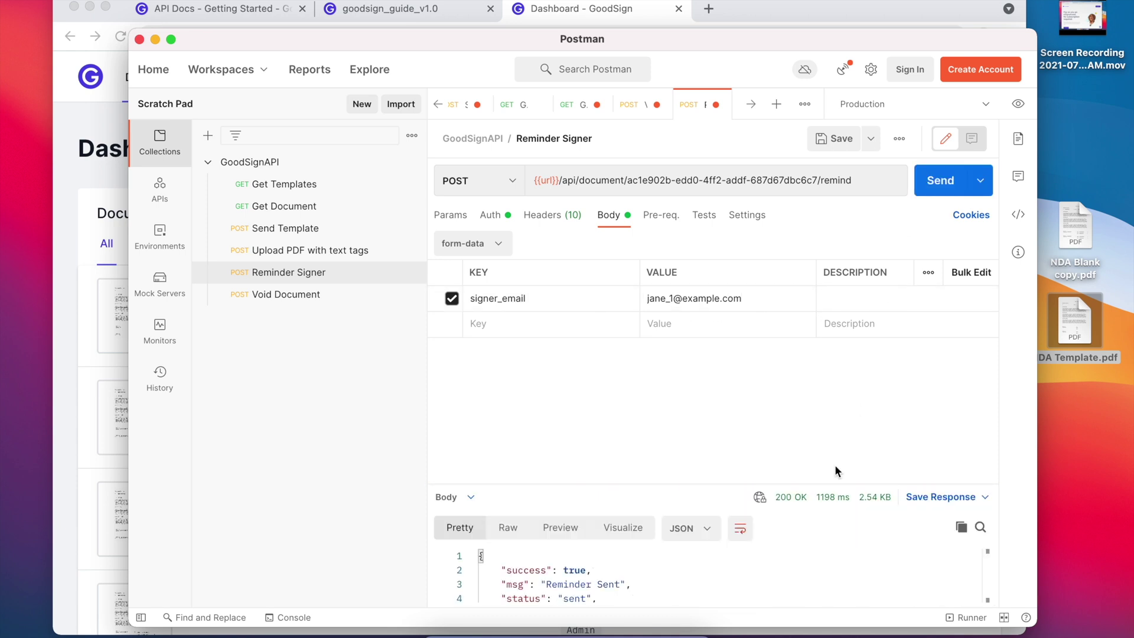
Enlarge the response area and examine the reminder response's status and signer details.
left_click_drag(797, 483, 797, 387)
scroll(770, 520, "down", 4)
scroll(767, 533, "up", 3)
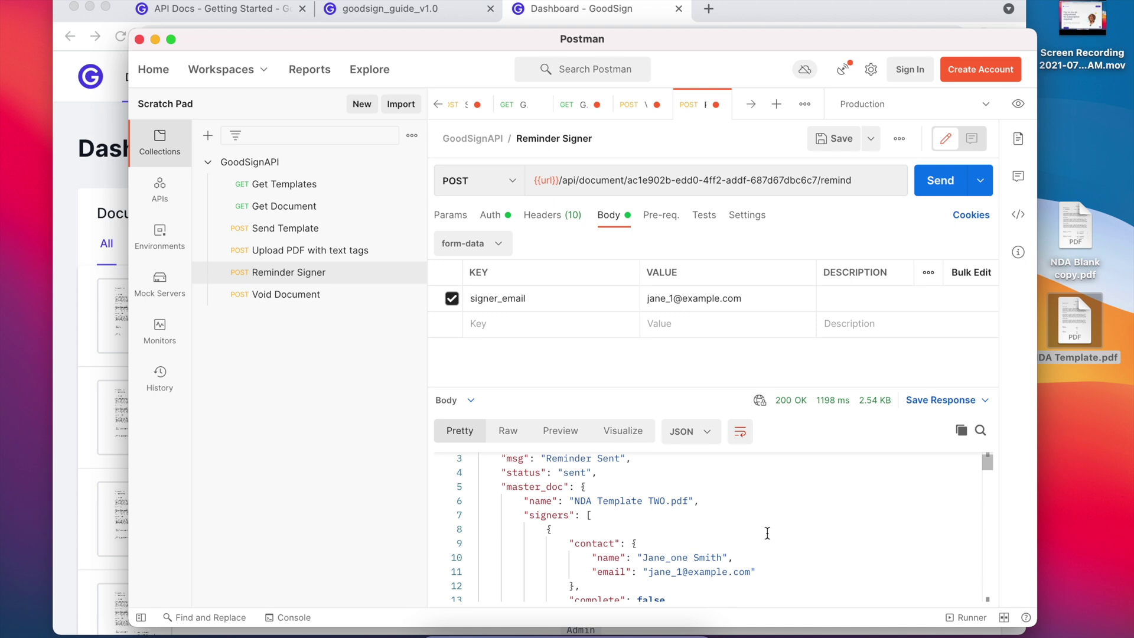
scroll(684, 531, "down", 1)
scroll(683, 531, "down", 5)
scroll(649, 519, "up", 10)
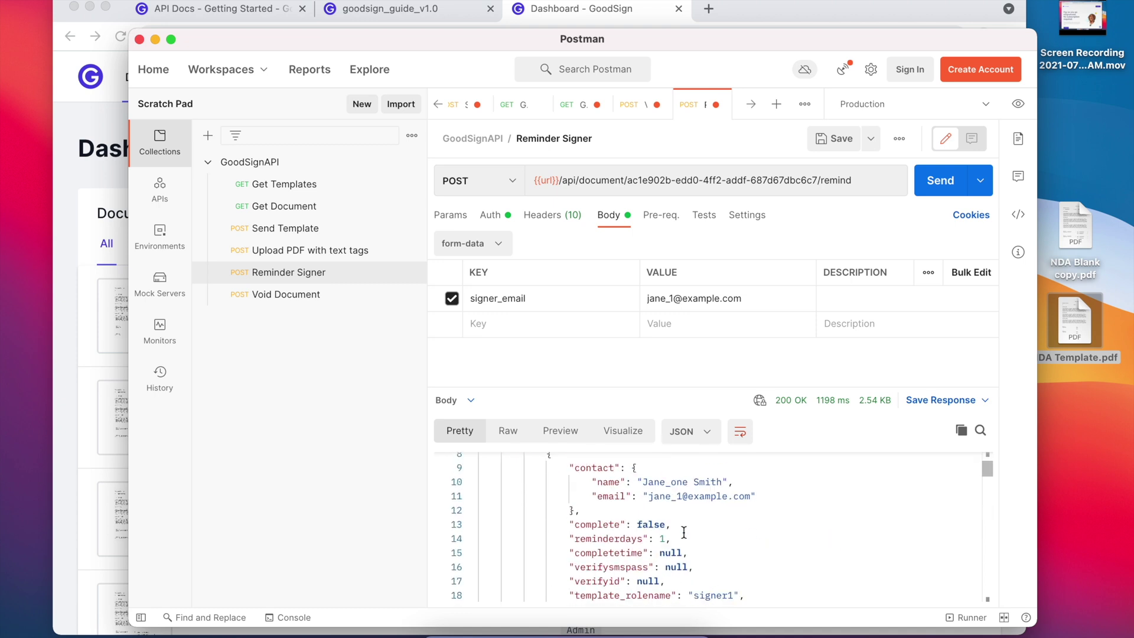
Copy the document uuid from the reminder request's URL and open the Void Document request.
left_click(816, 180)
left_click_drag(816, 180, 627, 180)
key("super+c")
left_click(319, 304)
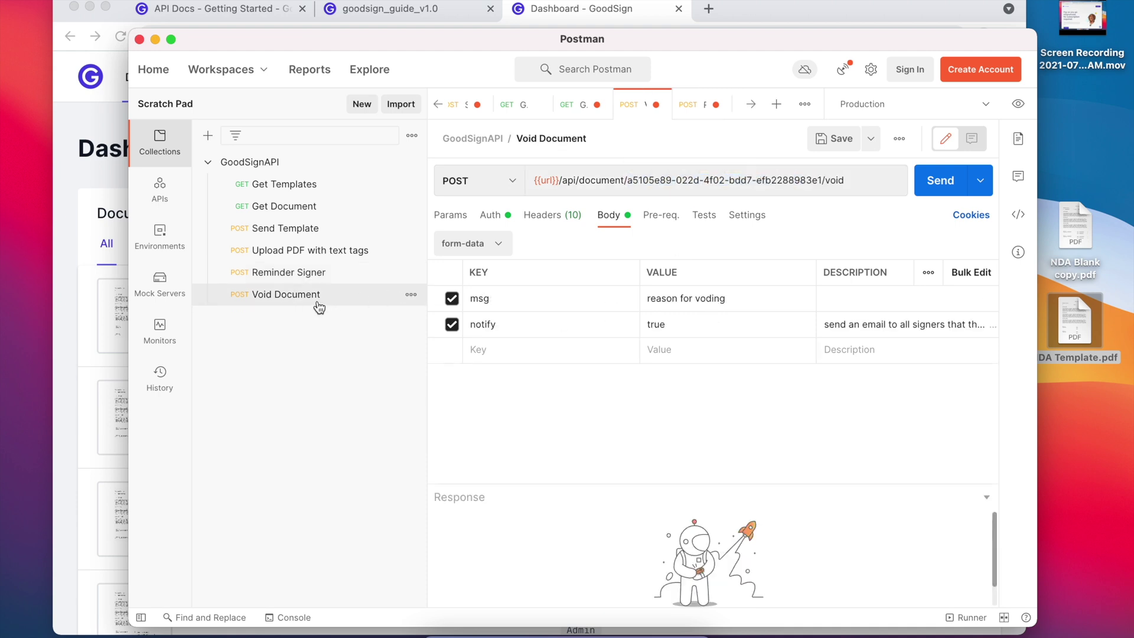
Keep the msg and notify parameters enabled, replace the document ID in the void URL with the copied uuid, and send the request.
left_click(743, 295)
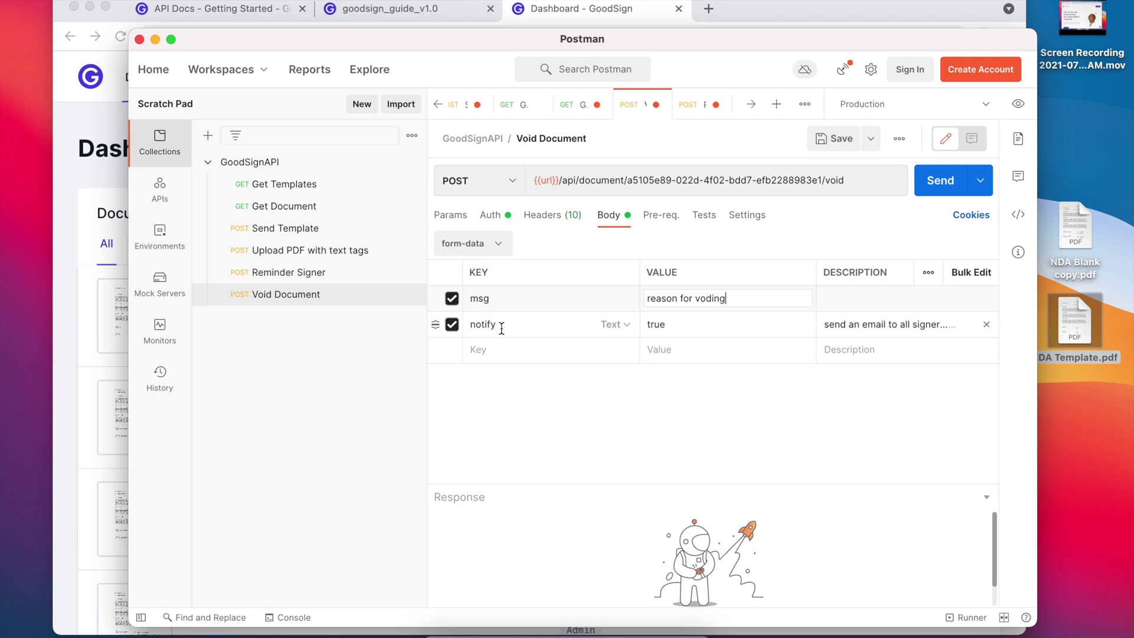
left_click(452, 329)
left_click(447, 327)
left_click_drag(821, 181, 627, 175)
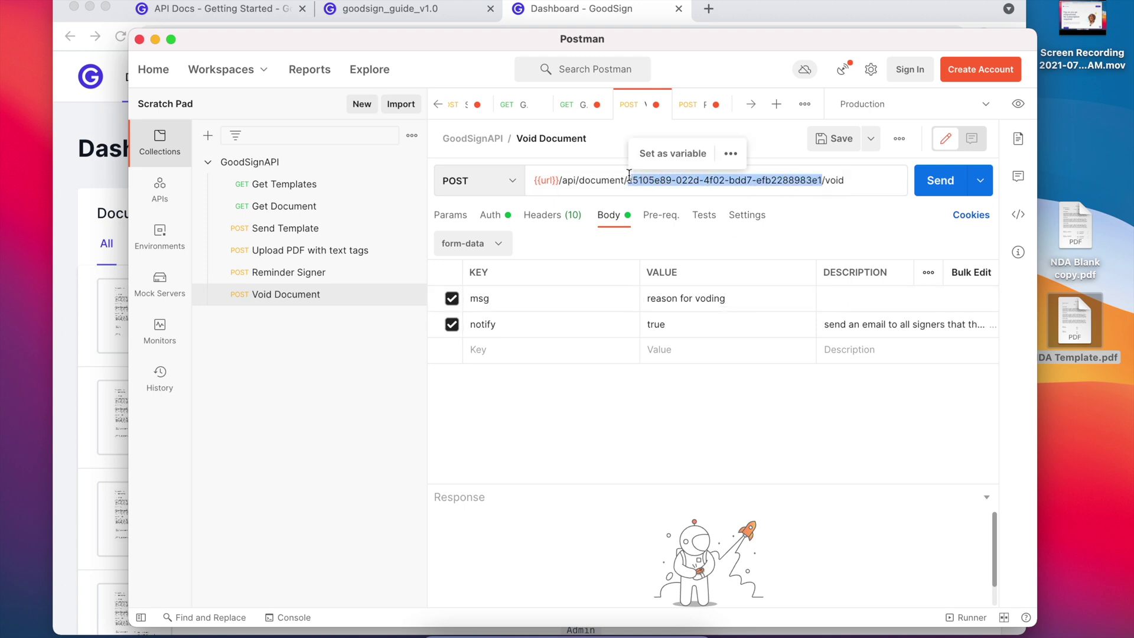
key("super+v")
left_click(945, 188)
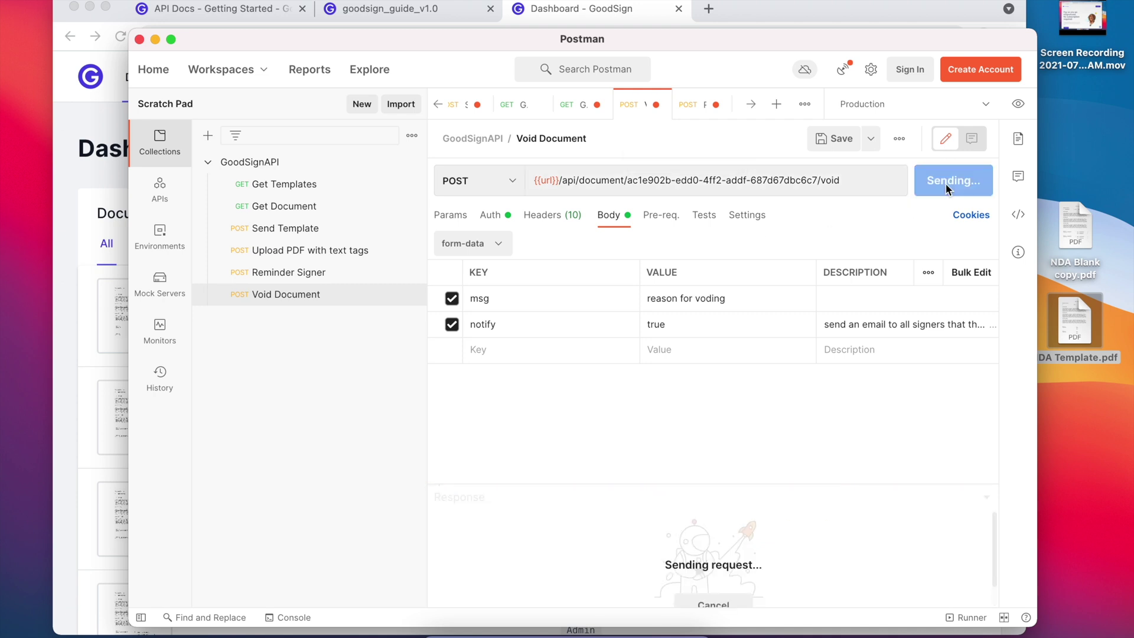
Switch to the browser, reload the dashboard's full document list to check the voided document, and return to Postman.
left_click(93, 292)
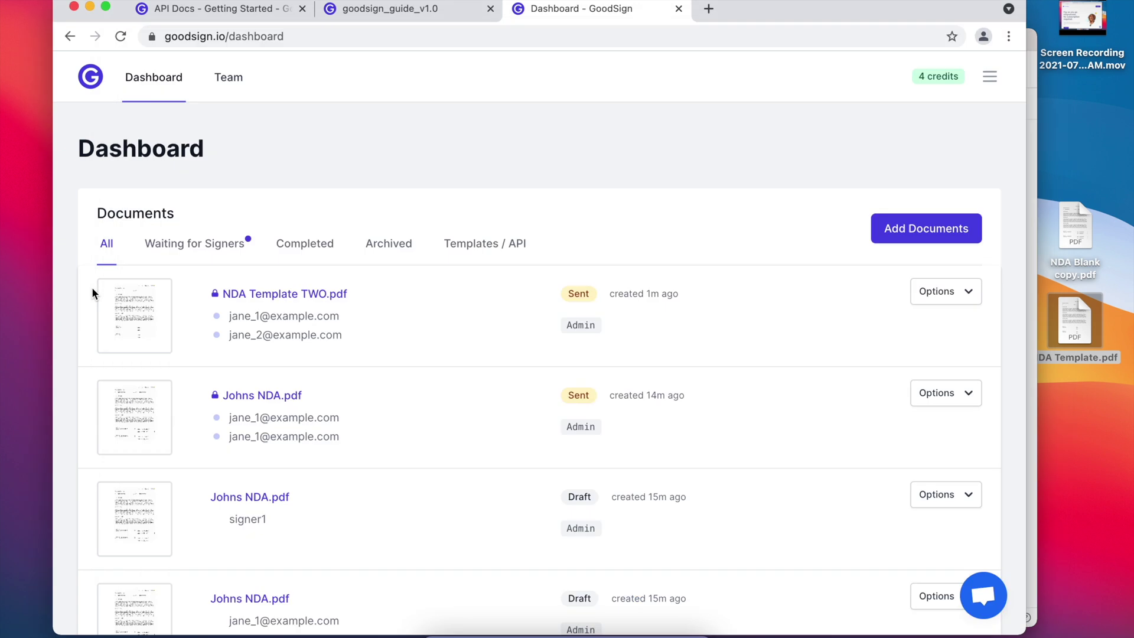
left_click(103, 249)
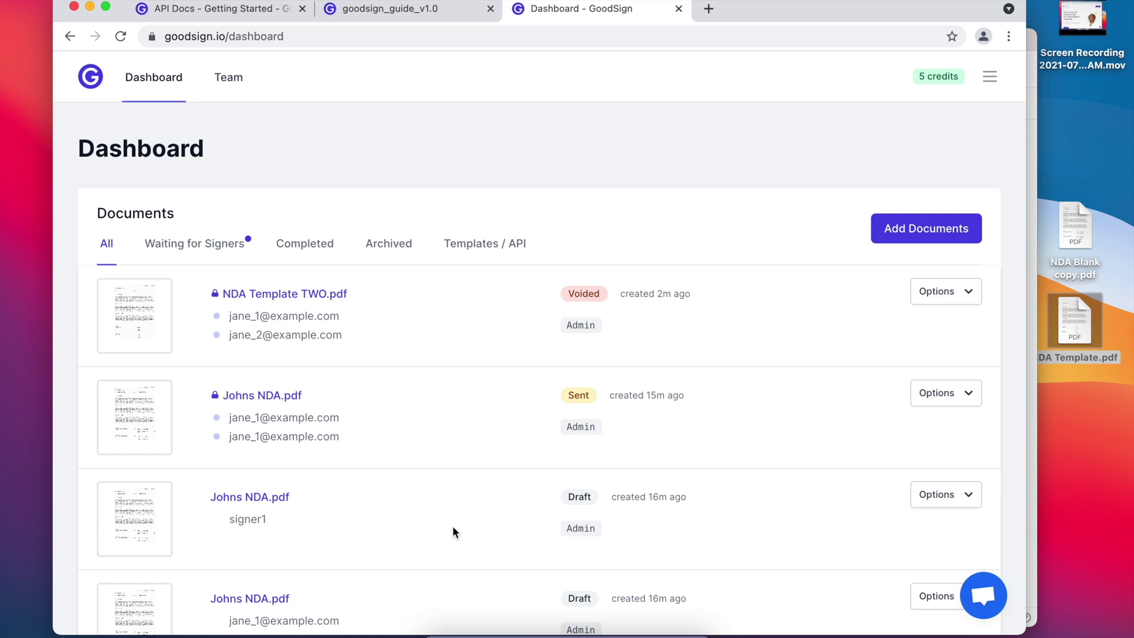
left_click(516, 627)
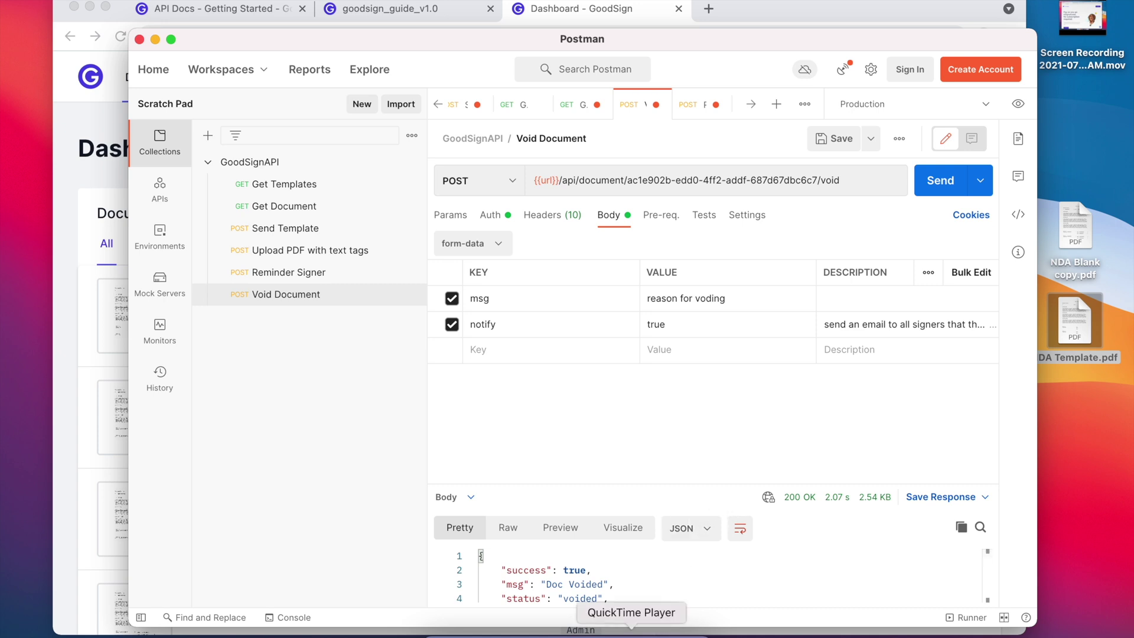
left_click(631, 631)
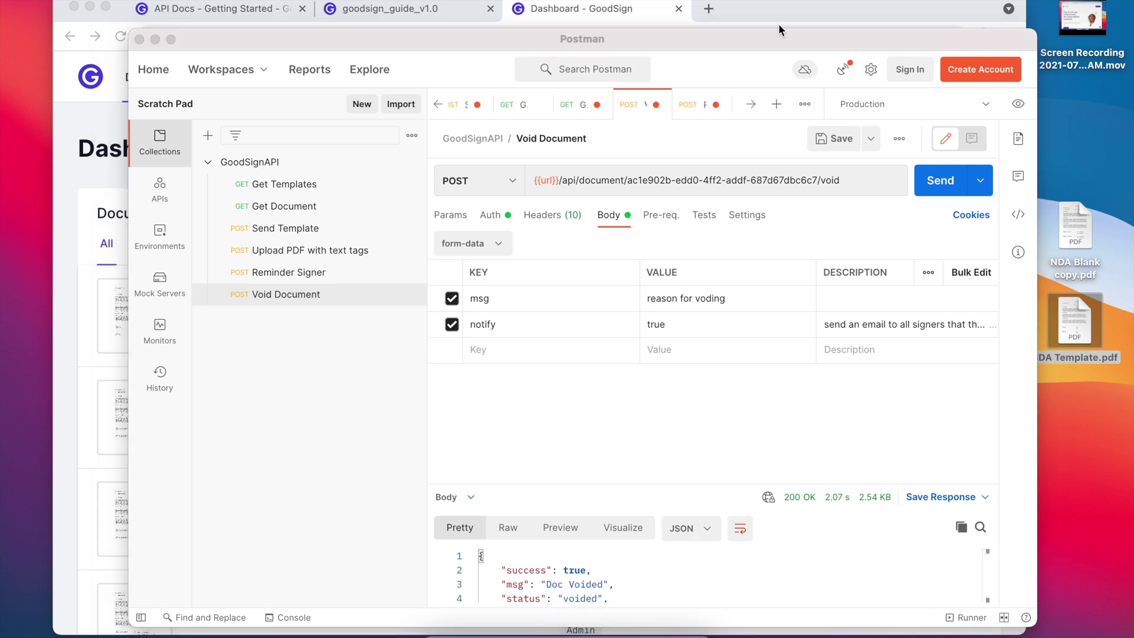